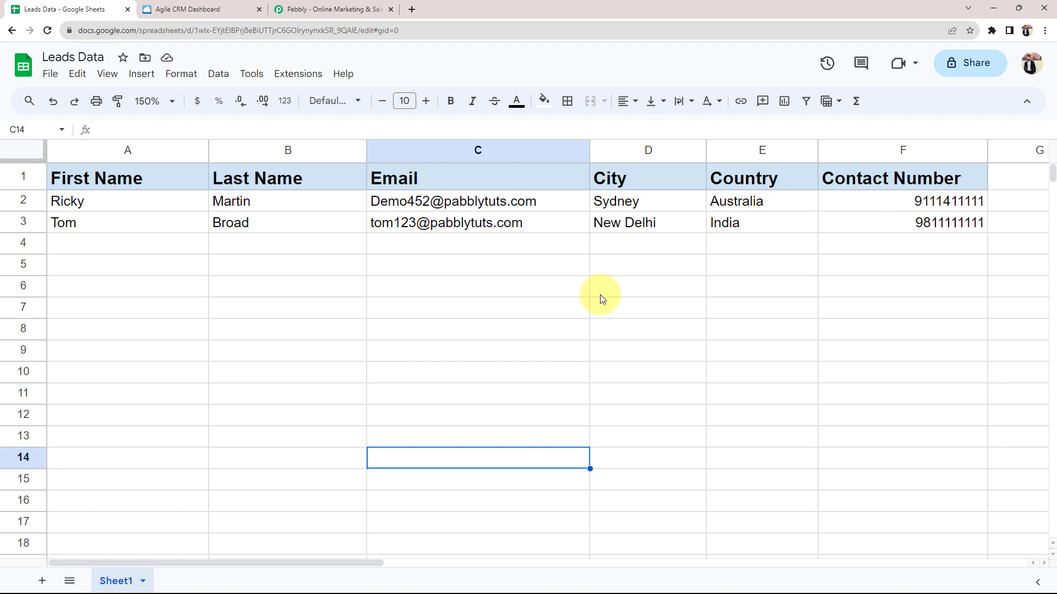
# Look over the Agile CRM dashboard tab, then move to the Pabbly homepage tab
pyautogui.click(198, 9)
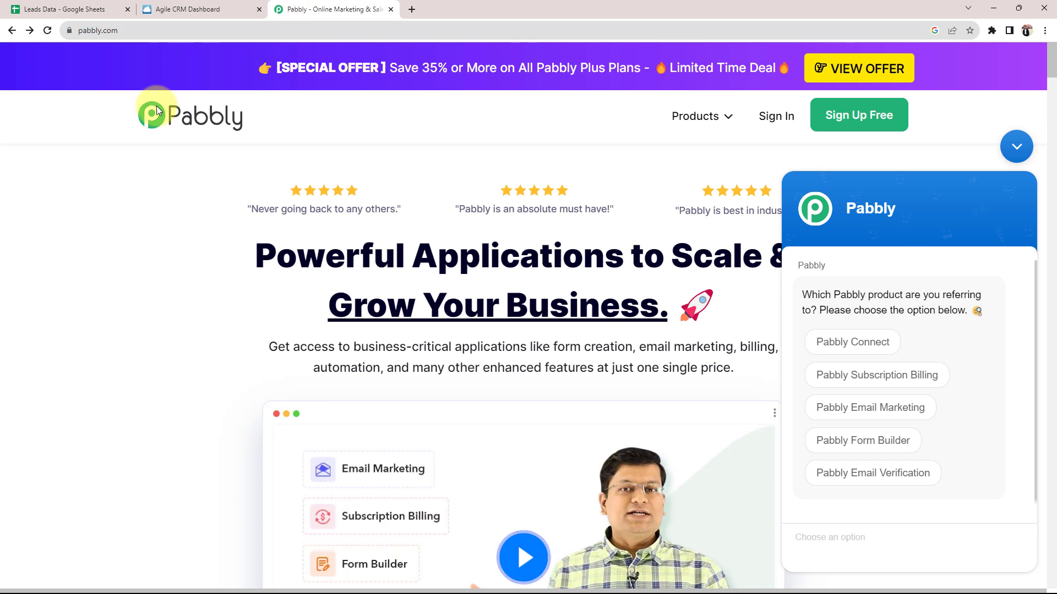
pyautogui.click(330, 9)
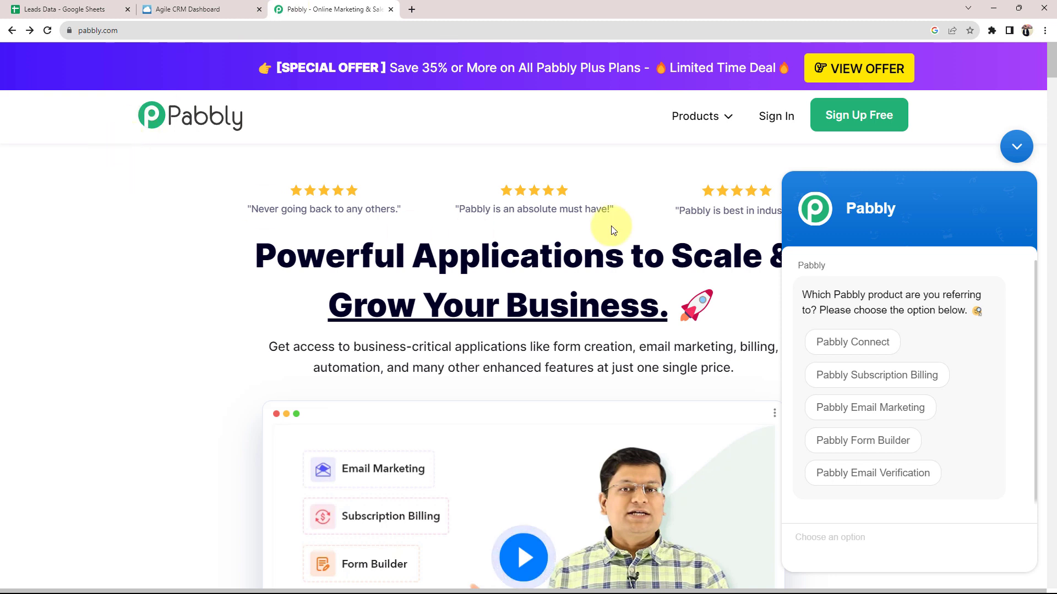
# Minimise the chat widget, dismiss the Don't Miss Out popup, and reach Pabbly's All Apps page
pyautogui.click(1010, 155)
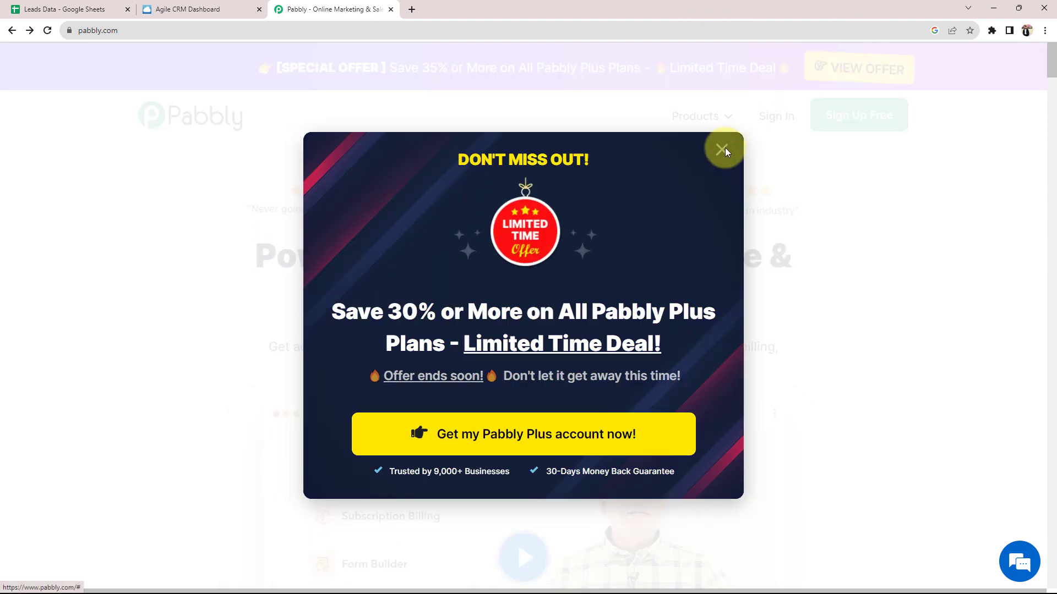
pyautogui.click(725, 148)
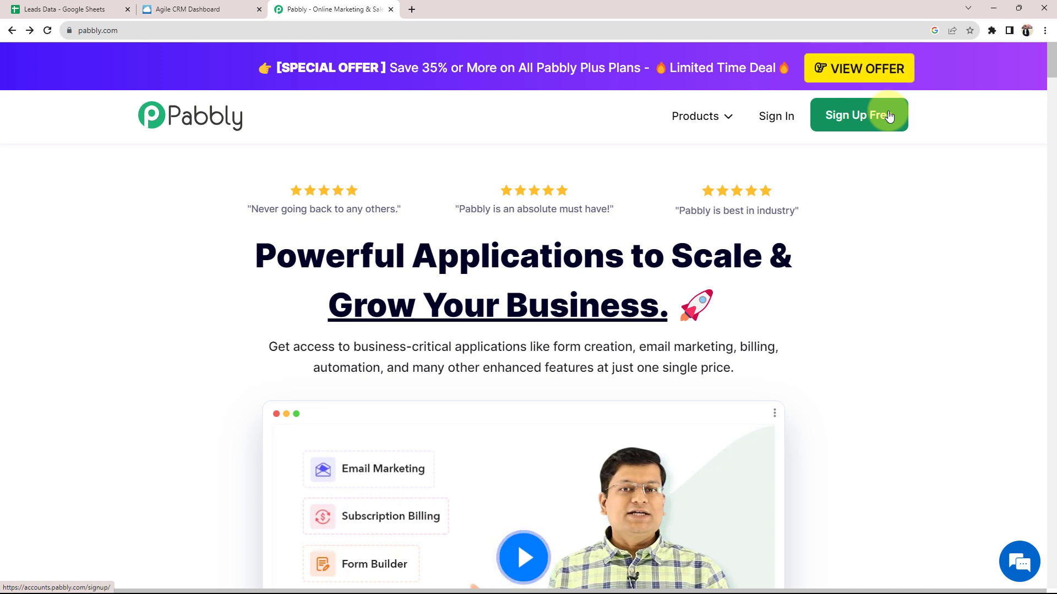
pyautogui.click(771, 115)
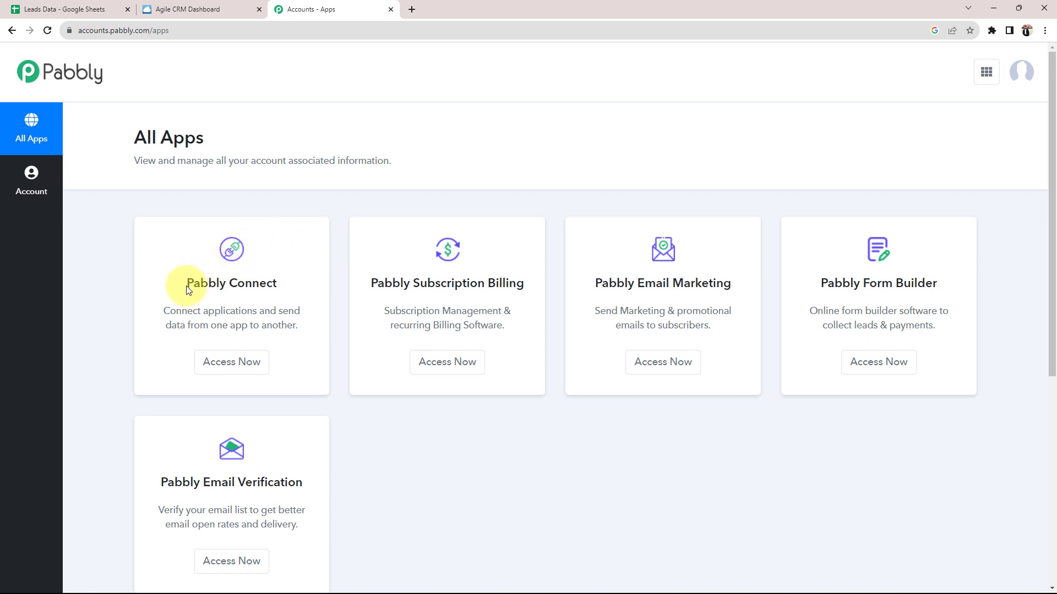
# Open Pabbly Connect from the app list and create the workflow 'Create Agile CRM Contact from Google Sheets'
pyautogui.moveTo(186, 283); pyautogui.dragTo(285, 292)
pyautogui.click(209, 361)
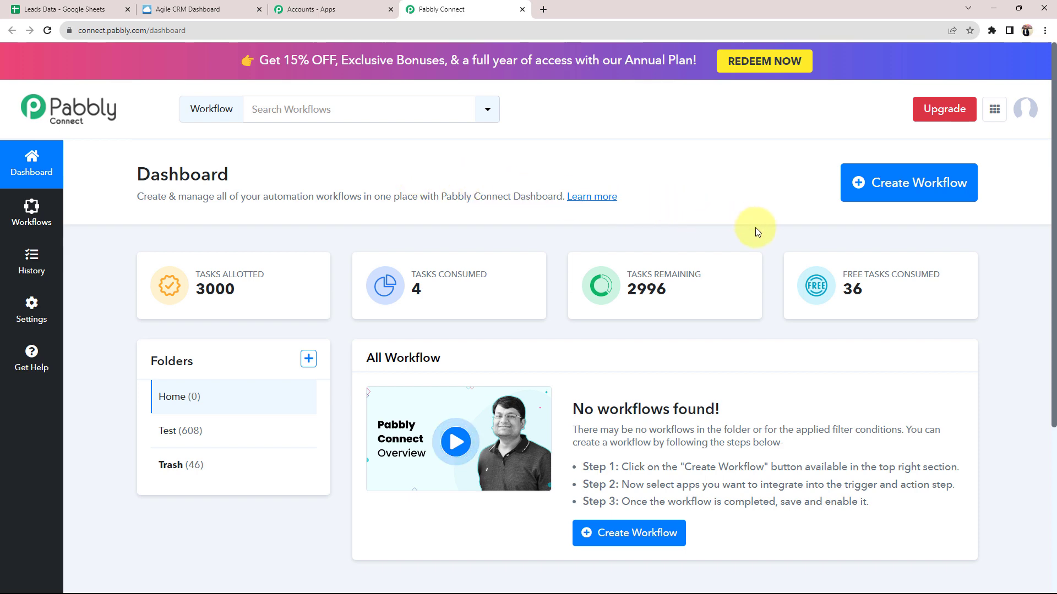
pyautogui.click(913, 188)
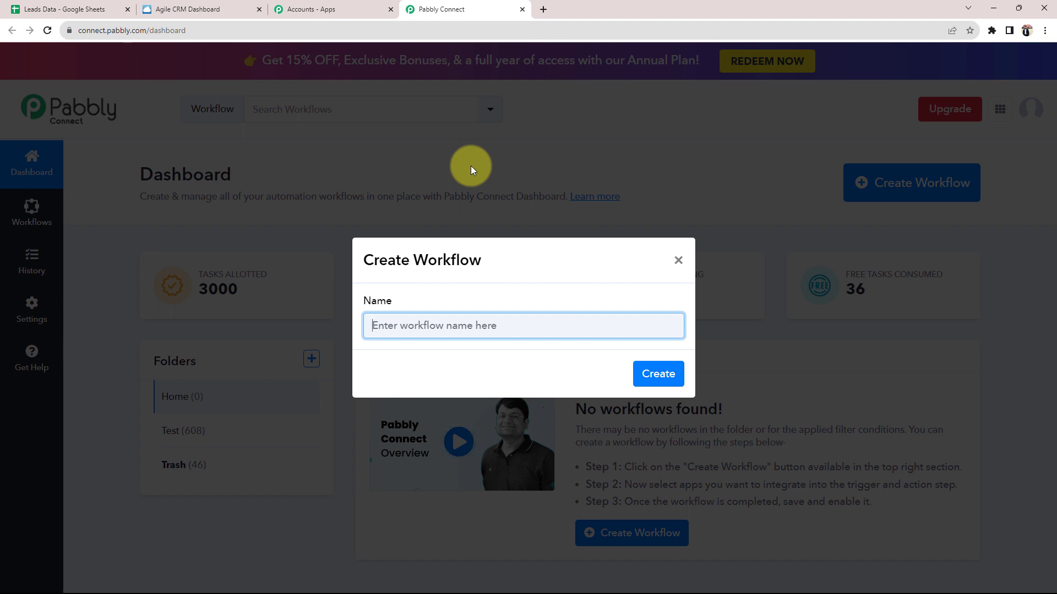
pyautogui.write('Create Agile CRM Contact from Google Sheets')
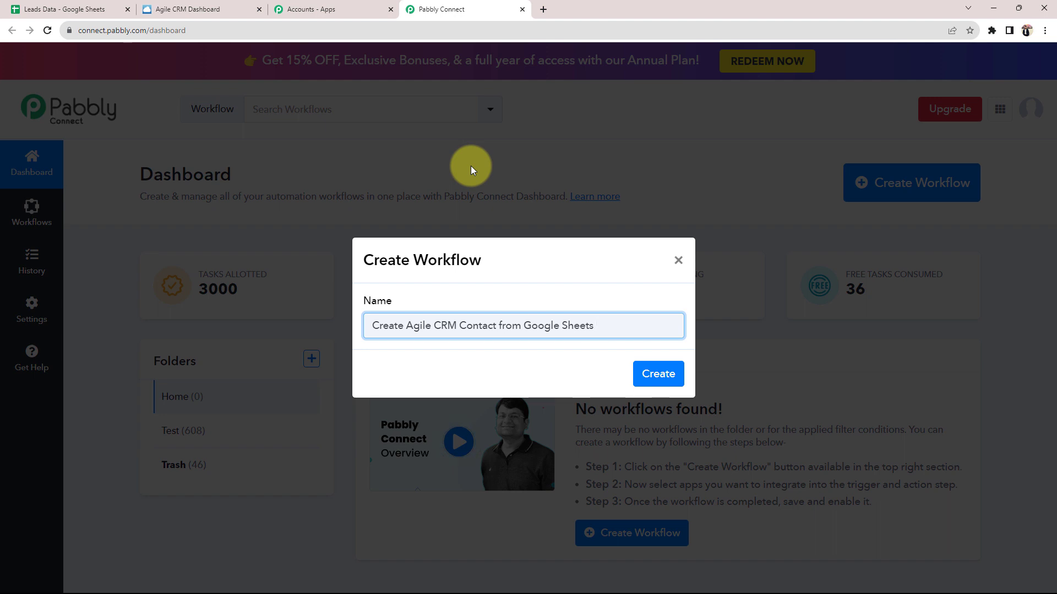
pyautogui.click(646, 384)
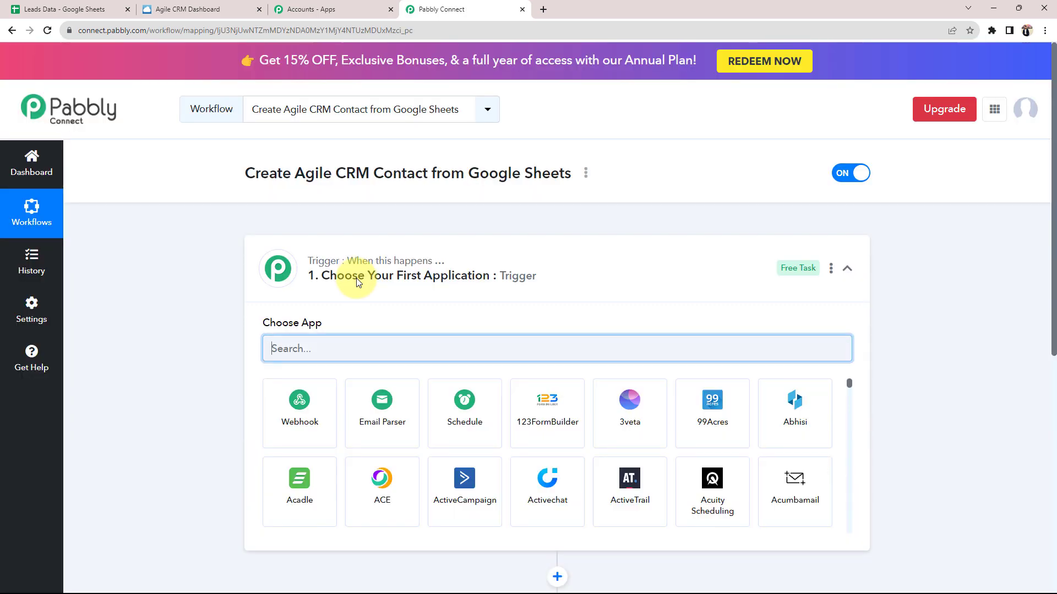
# Collapse the trigger card to reveal the action step, then go to the Leads Data sheet
pyautogui.click(355, 275)
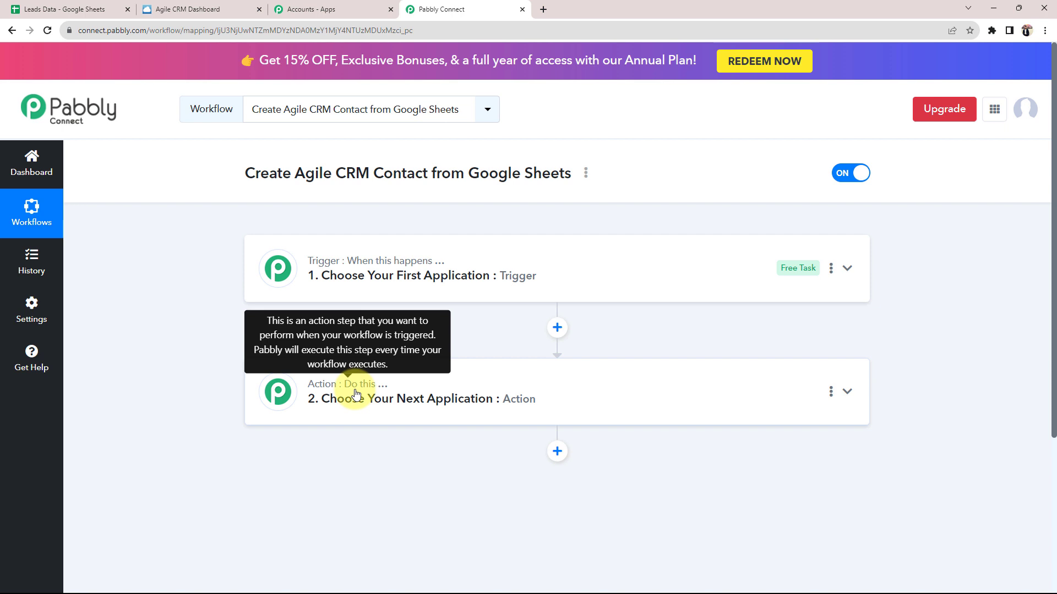
pyautogui.click(113, 10)
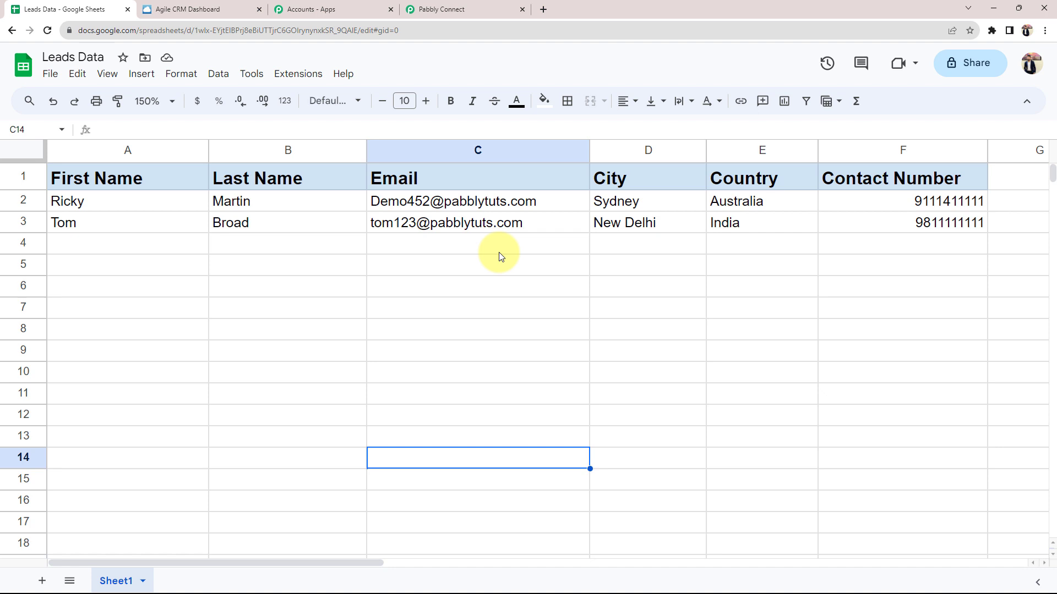
# Compare the Leads Data sheet with the Agile CRM dashboard, then return to the workflow editor
pyautogui.click(163, 10)
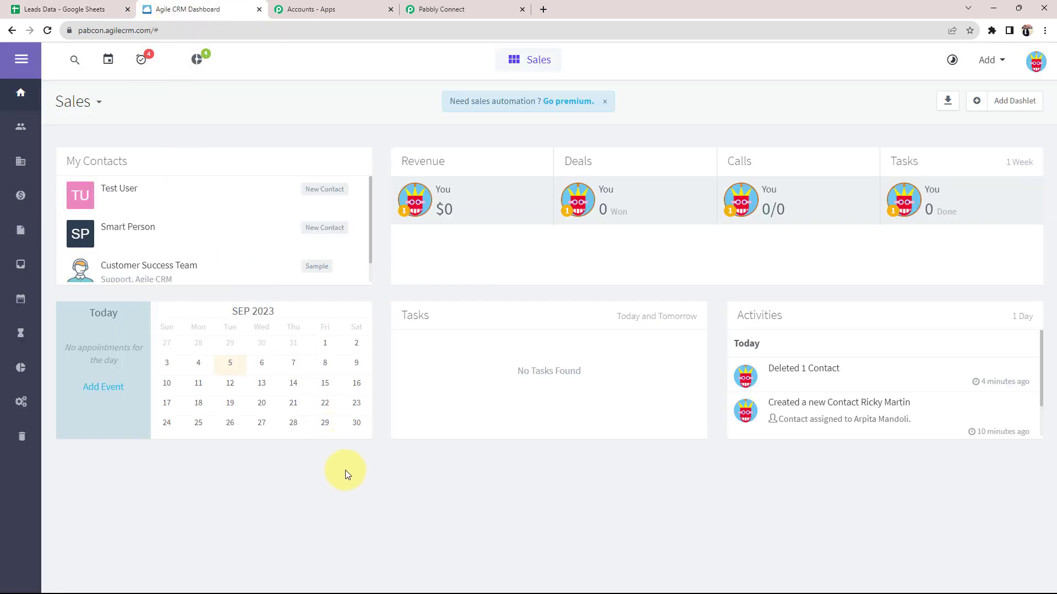
pyautogui.click(81, 8)
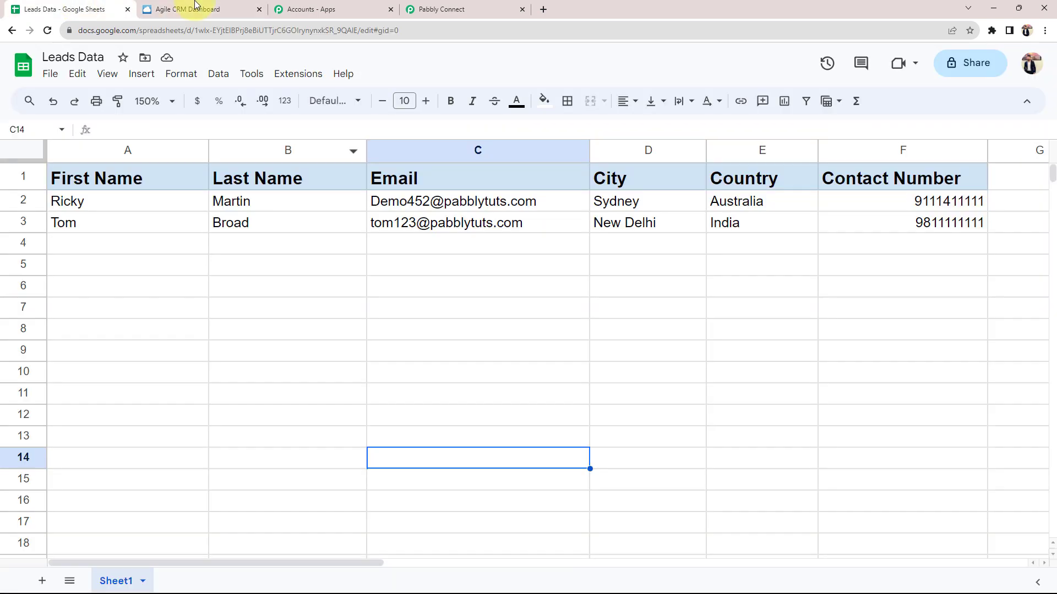
pyautogui.click(223, 8)
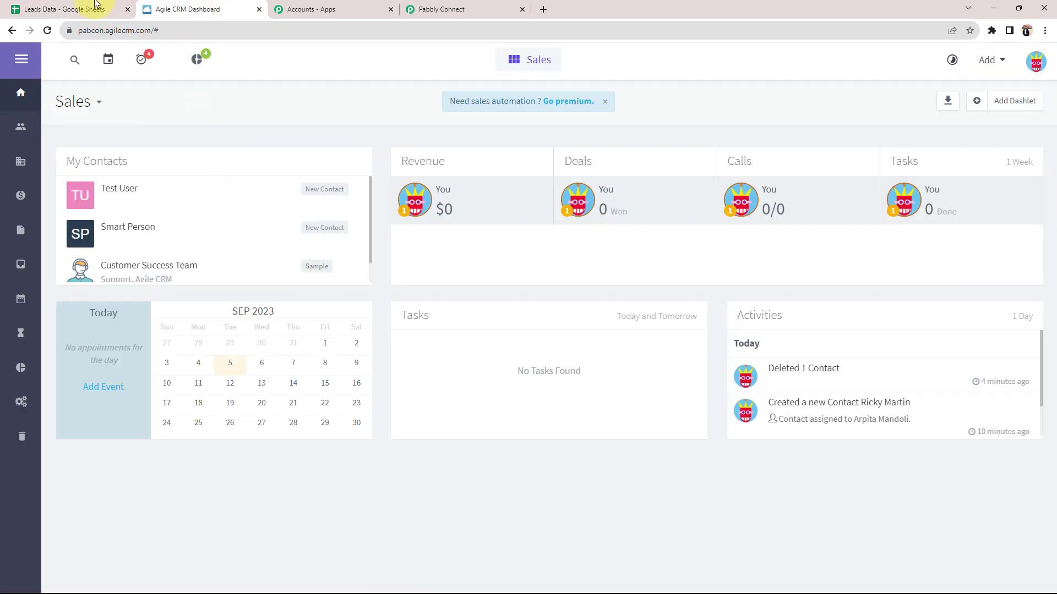
pyautogui.click(66, 9)
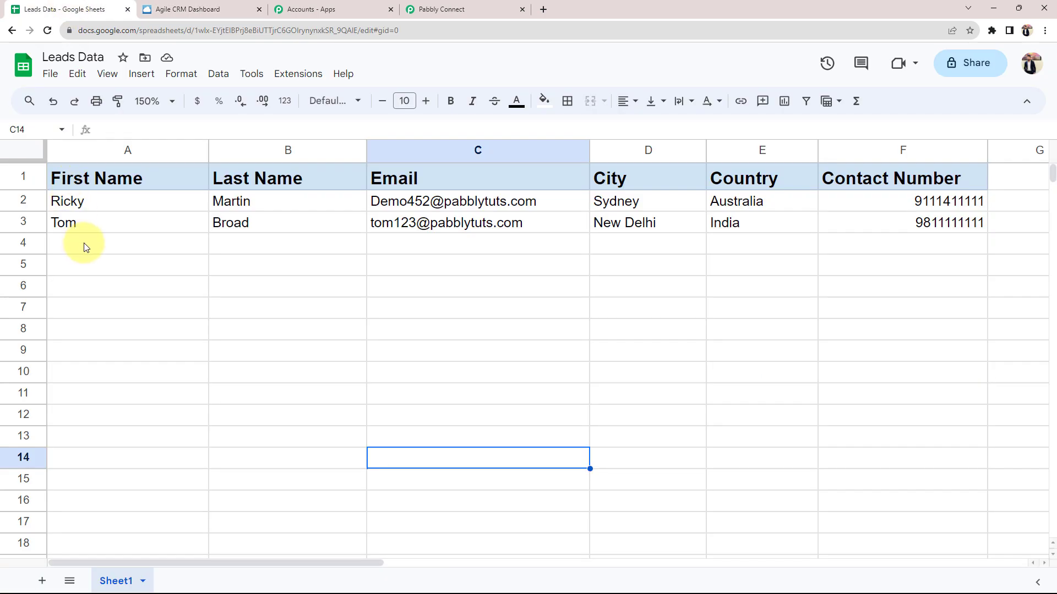
pyautogui.click(215, 6)
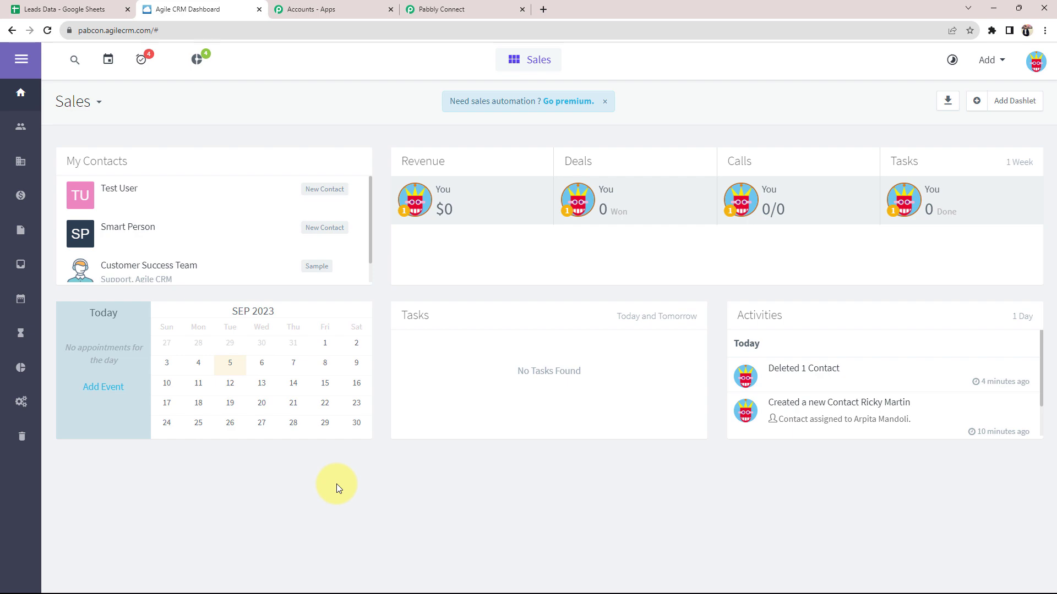
pyautogui.click(449, 8)
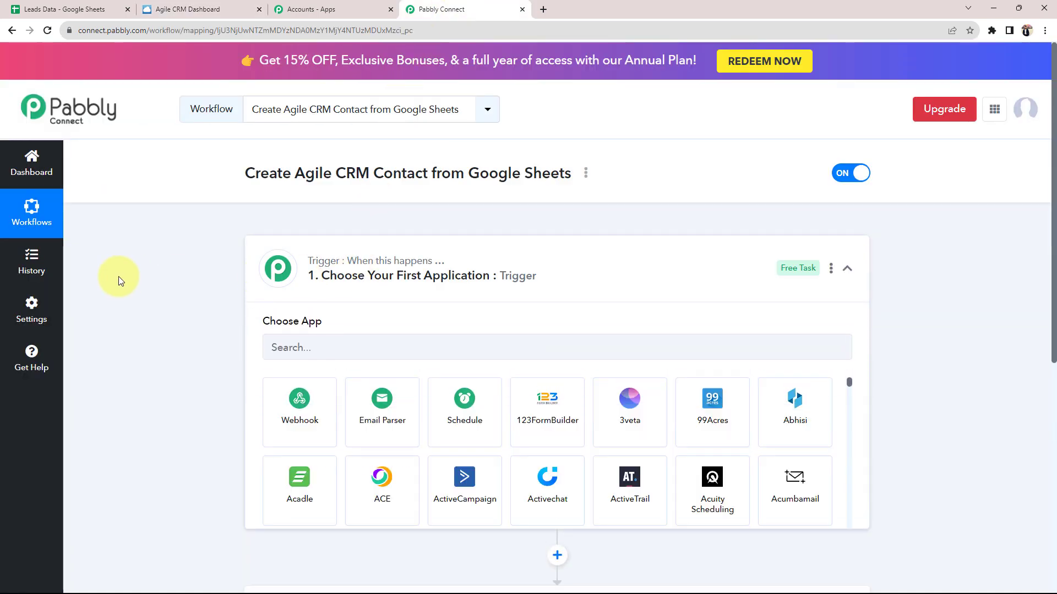
# Search 'goog', choose Google Sheets as trigger app, and pick the New or Updated Spreadsheet Row event
pyautogui.scroll(-2, 118, 276)
pyautogui.click(292, 241)
pyautogui.write('g')
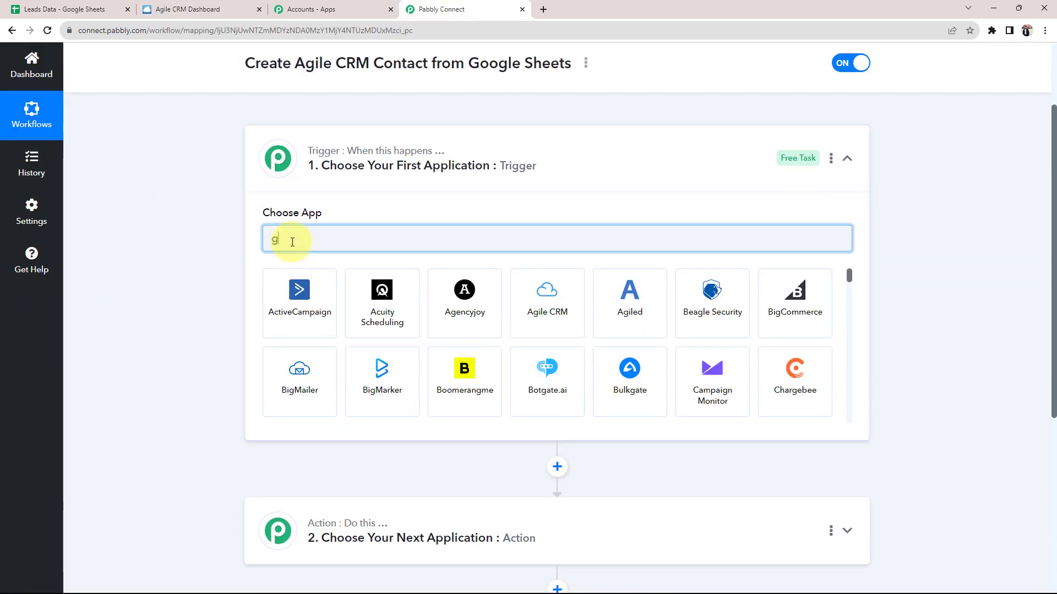
pyautogui.write('oog')
pyautogui.click(548, 372)
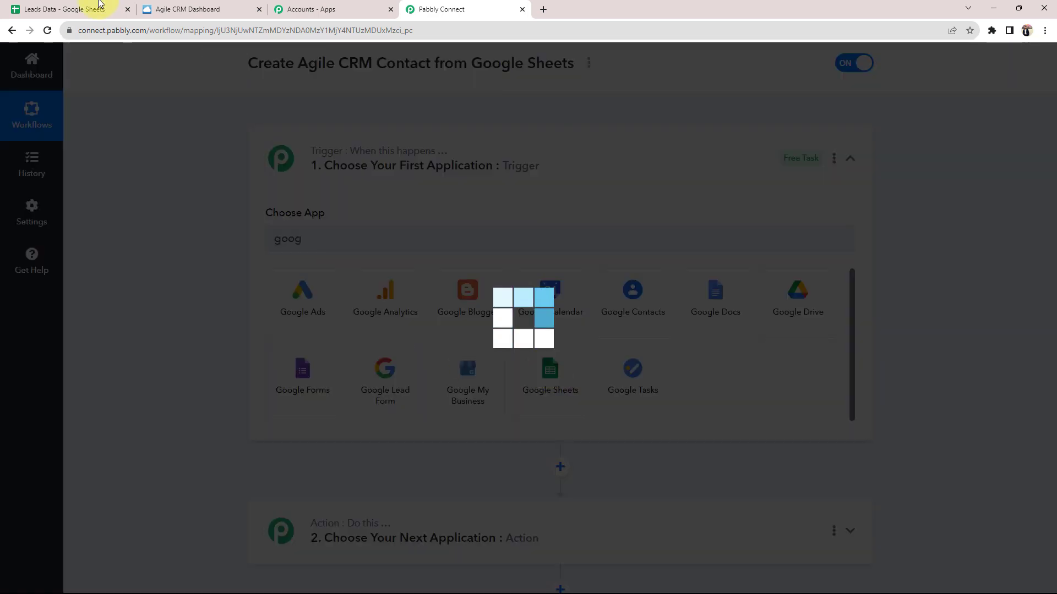
pyautogui.click(94, 10)
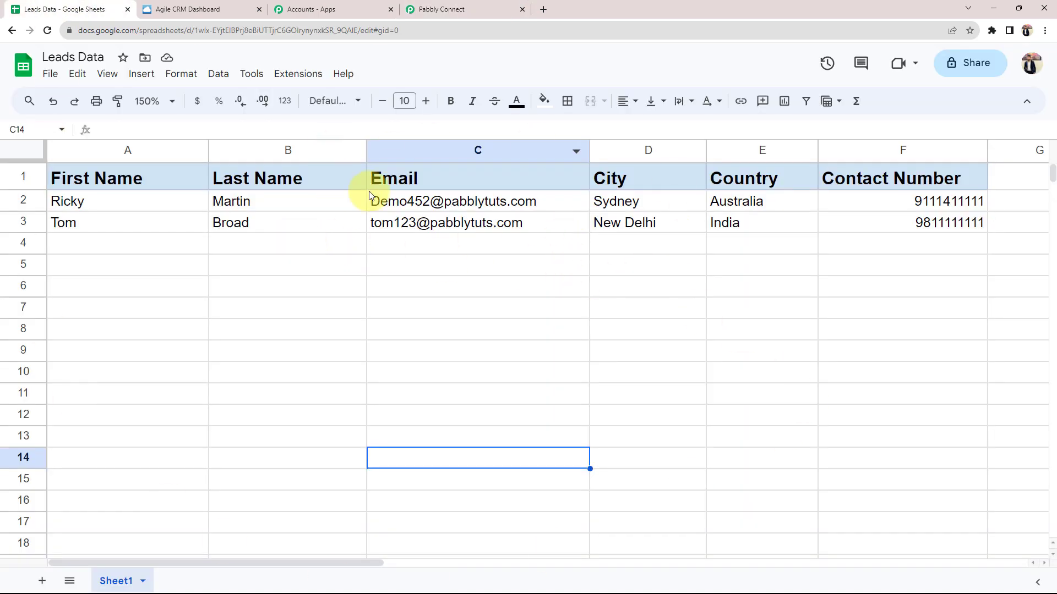
pyautogui.click(485, 8)
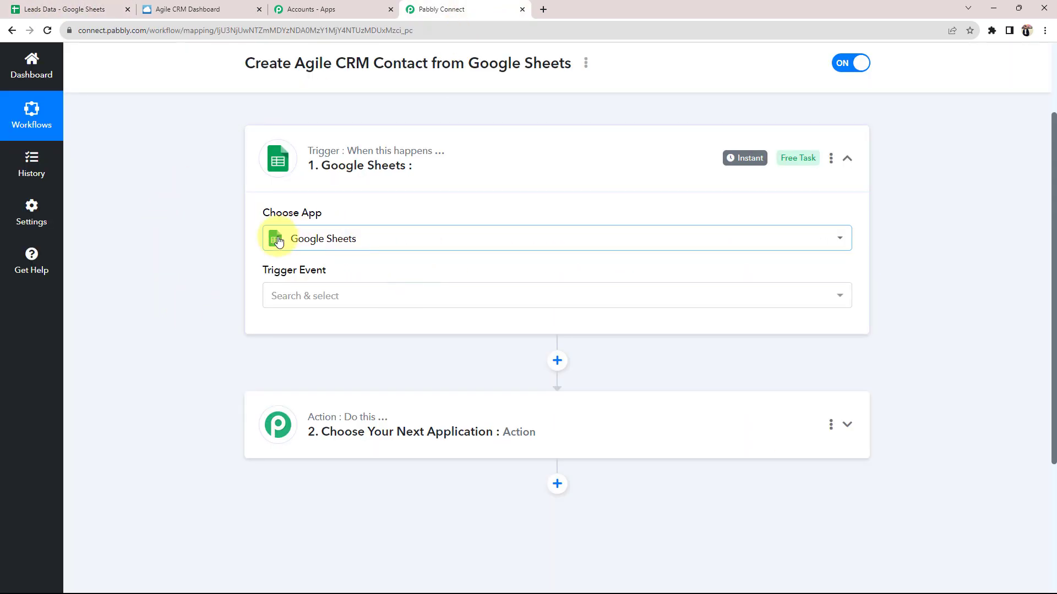
pyautogui.click(312, 298)
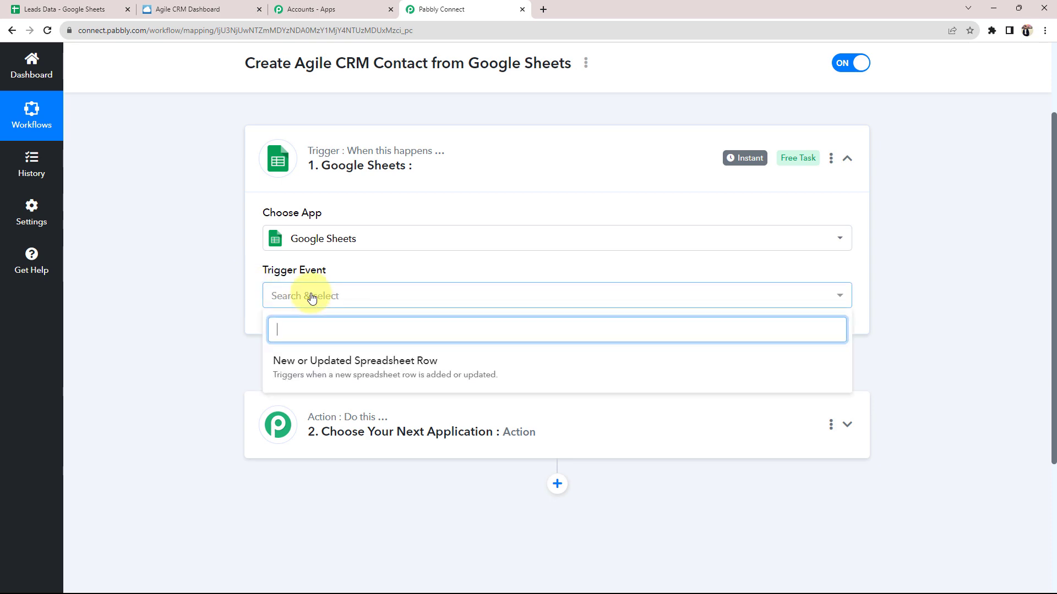
pyautogui.click(308, 362)
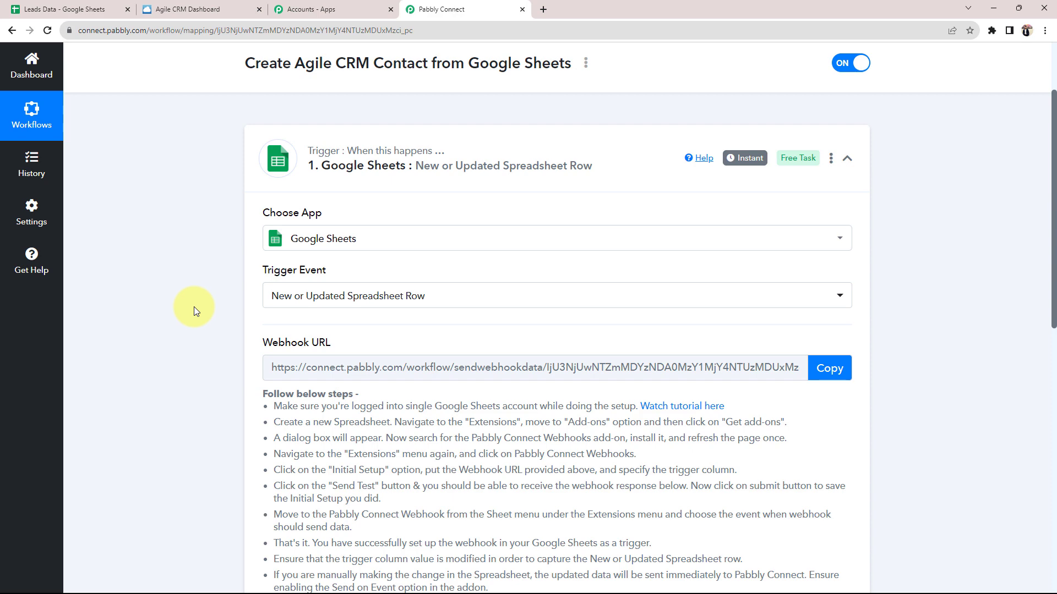
pyautogui.scroll(-5, 202, 312)
pyautogui.scroll(-2, 205, 325)
# Search 'agil', choose Agile CRM as the action app, and select the Create Contact event
pyautogui.scroll(-2, 205, 324)
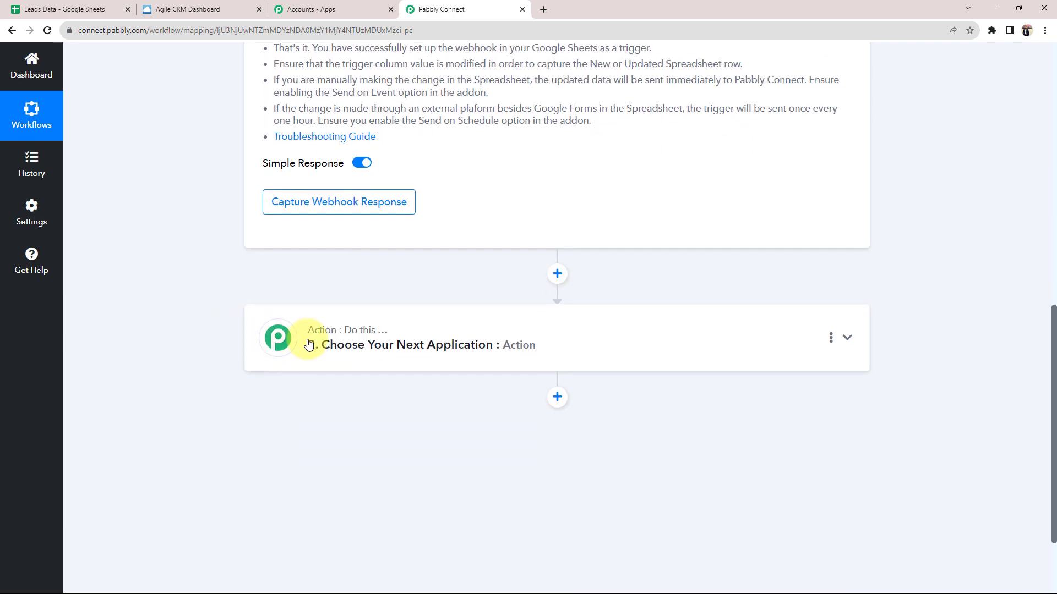
pyautogui.click(309, 345)
pyautogui.write('a')
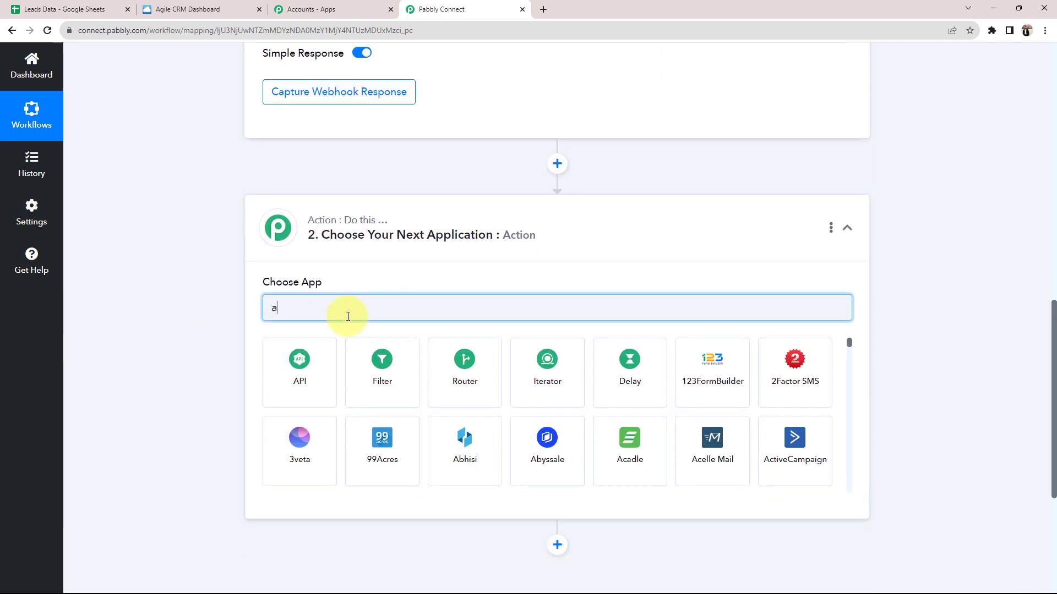
pyautogui.write('gil')
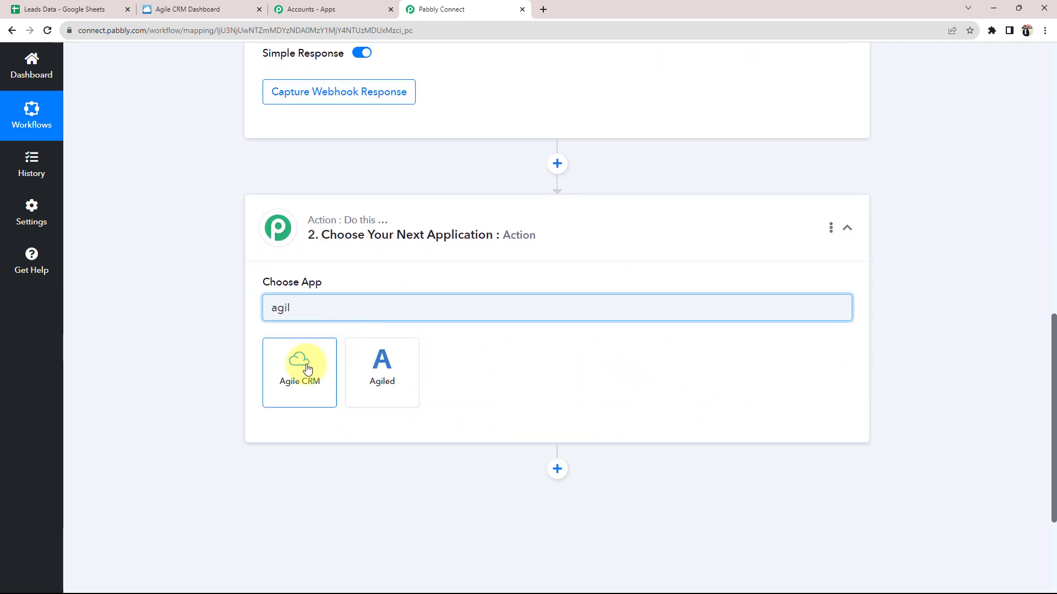
pyautogui.click(304, 368)
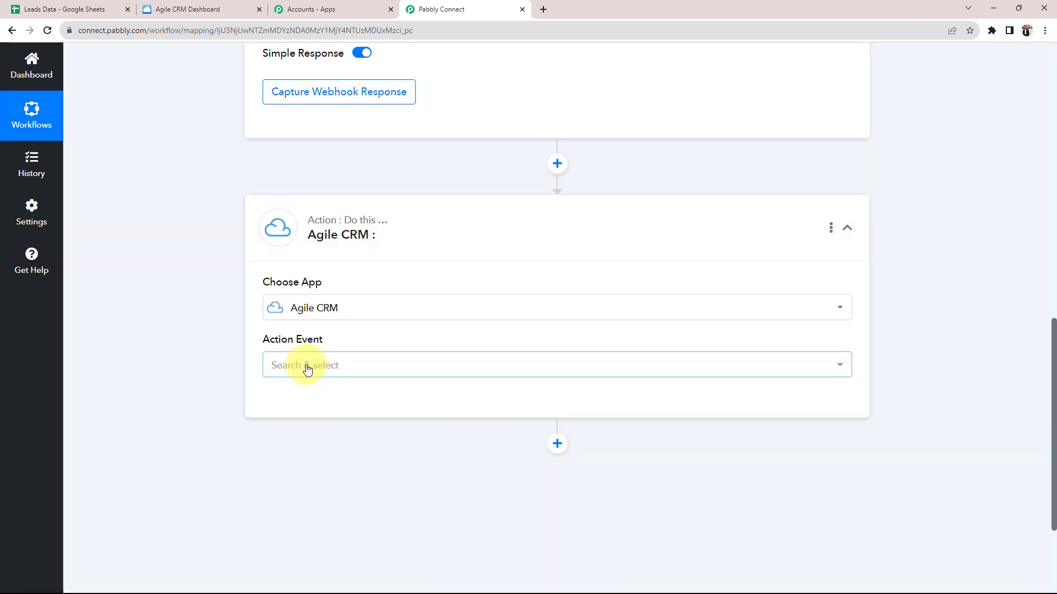
pyautogui.click(307, 366)
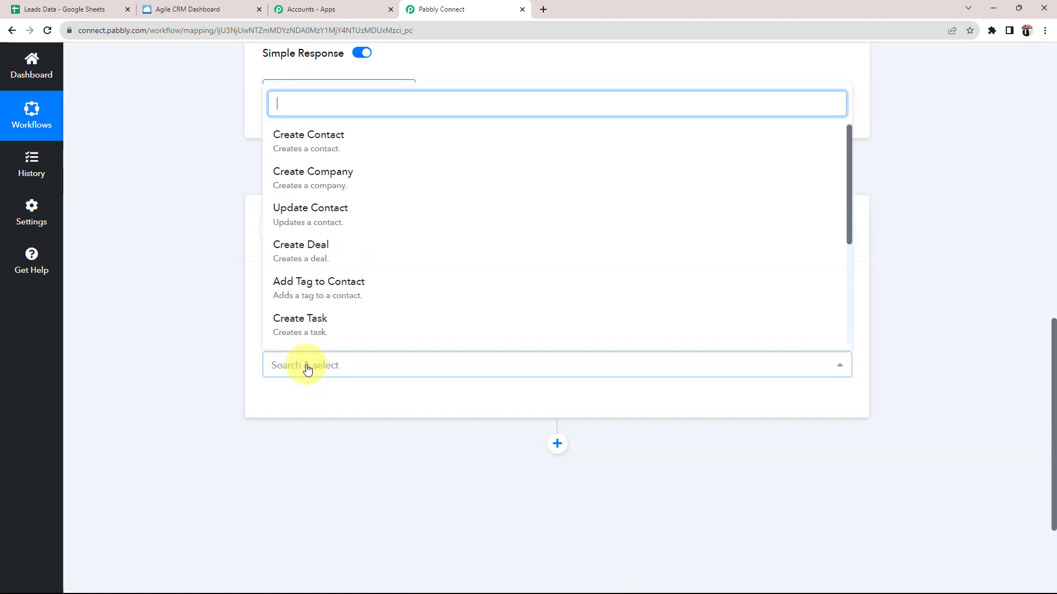
pyautogui.click(303, 144)
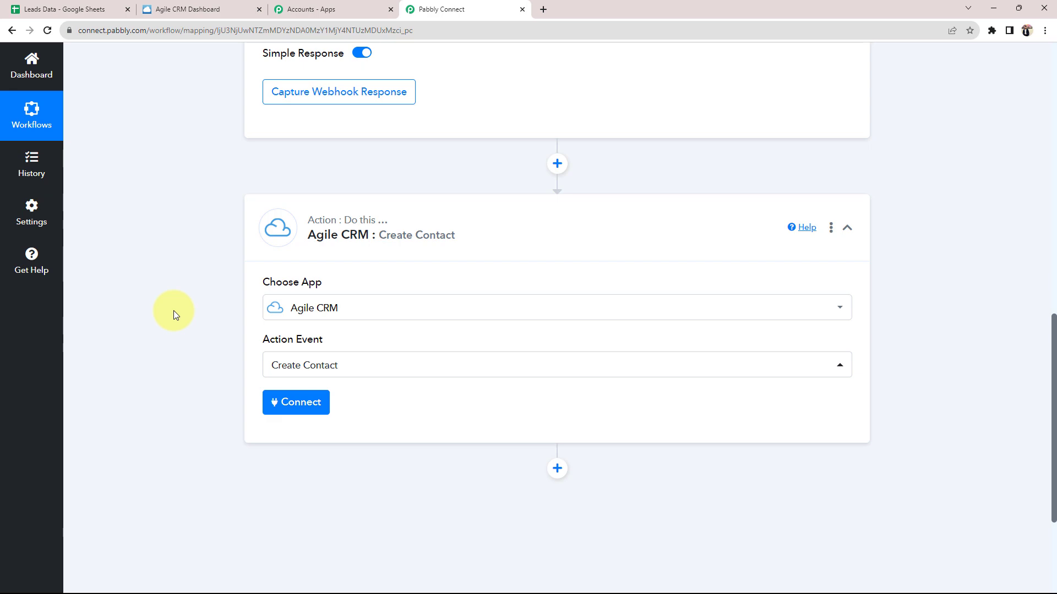
pyautogui.scroll(4, 173, 310)
pyautogui.scroll(3, 173, 311)
# Copy the Webhook URL shown in the Google Sheets trigger step
pyautogui.scroll(2, 174, 311)
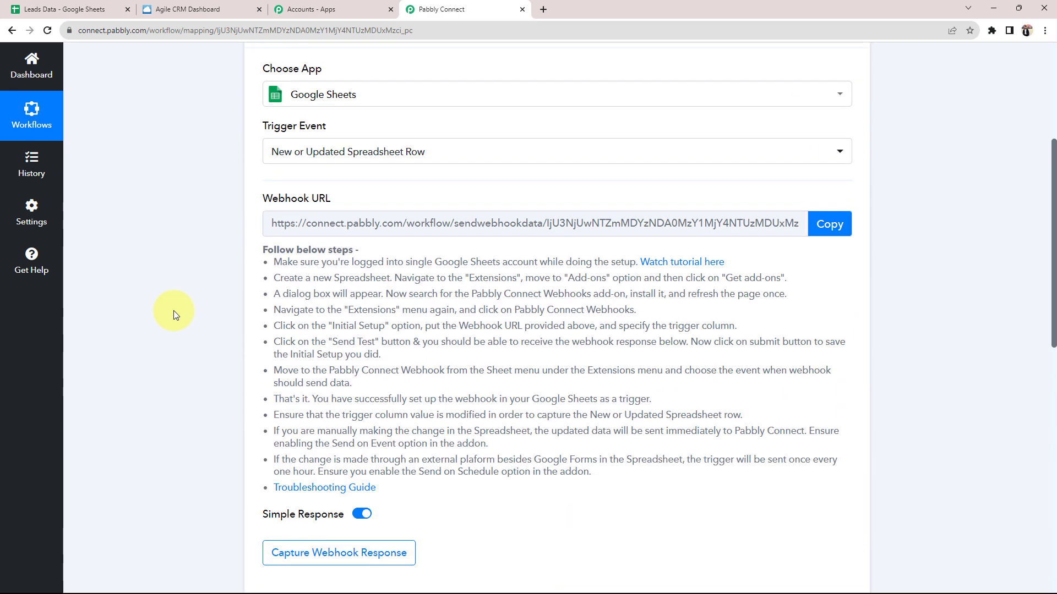
pyautogui.scroll(2, 173, 311)
pyautogui.click(105, 9)
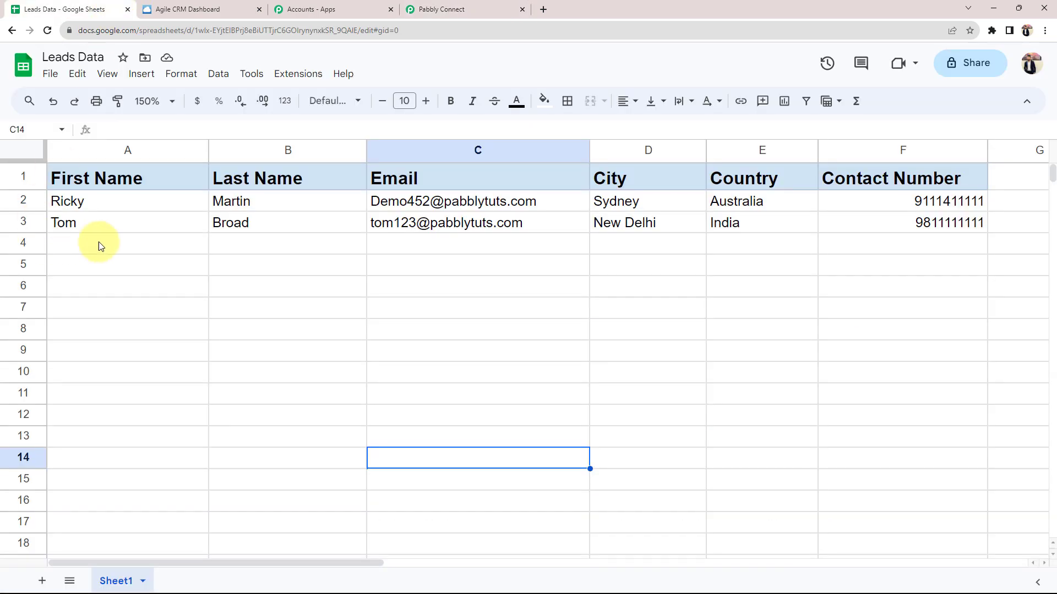
pyautogui.click(457, 8)
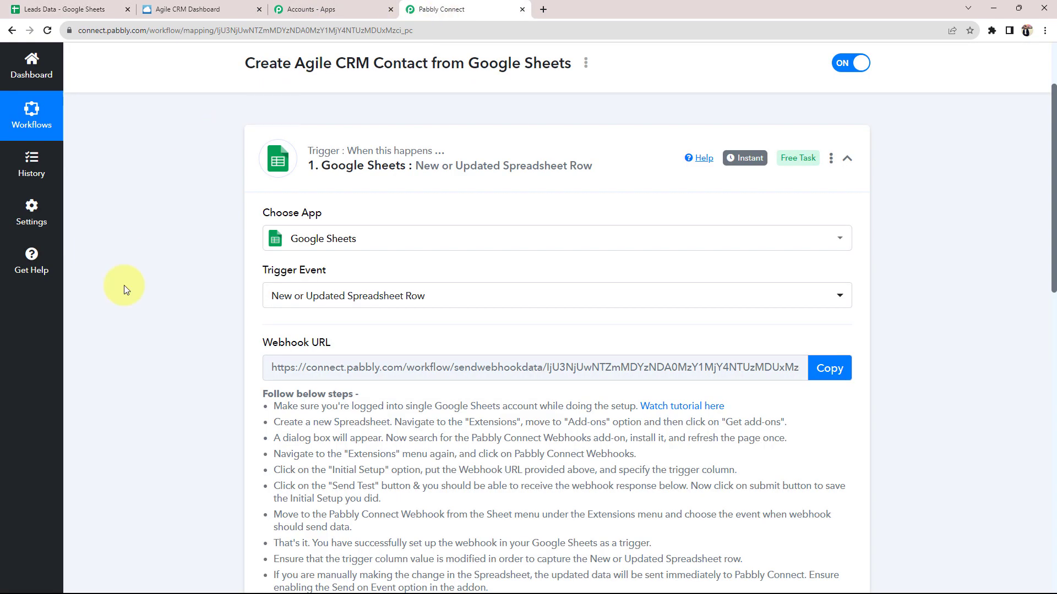
pyautogui.moveTo(269, 342); pyautogui.dragTo(332, 347)
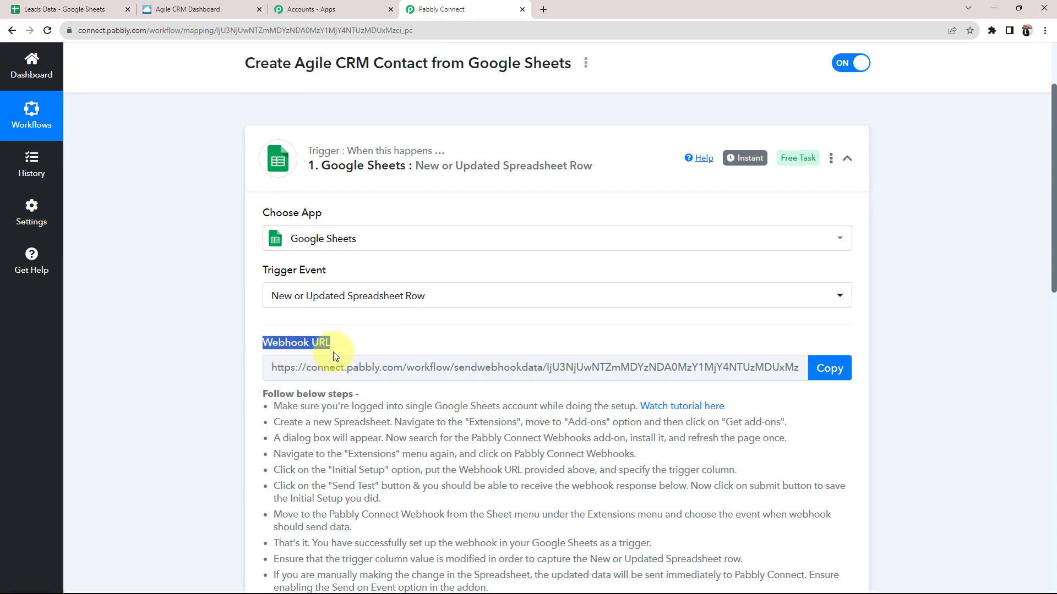
pyautogui.click(206, 358)
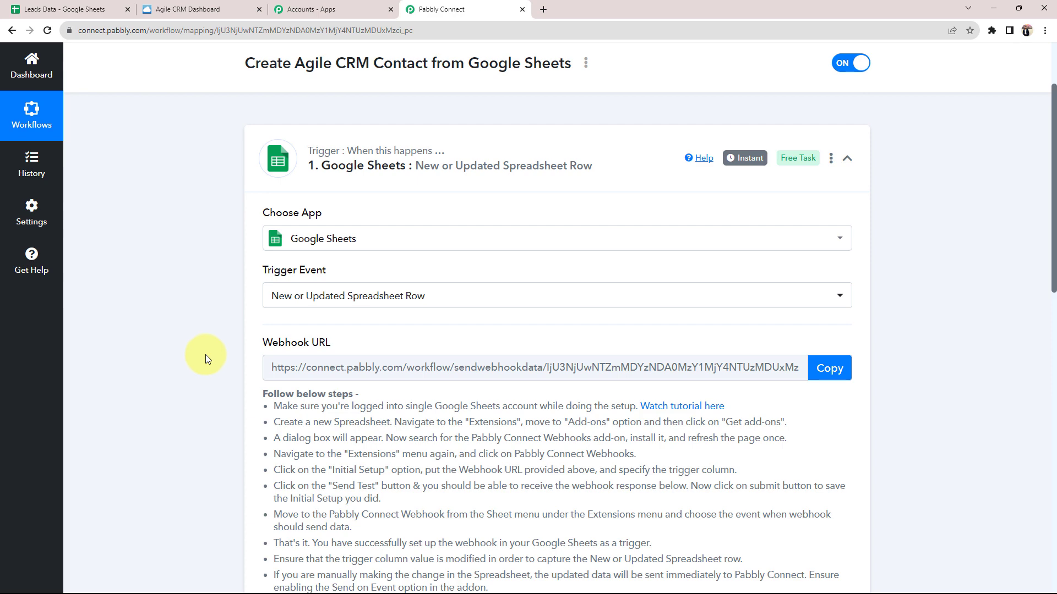
pyautogui.click(63, 9)
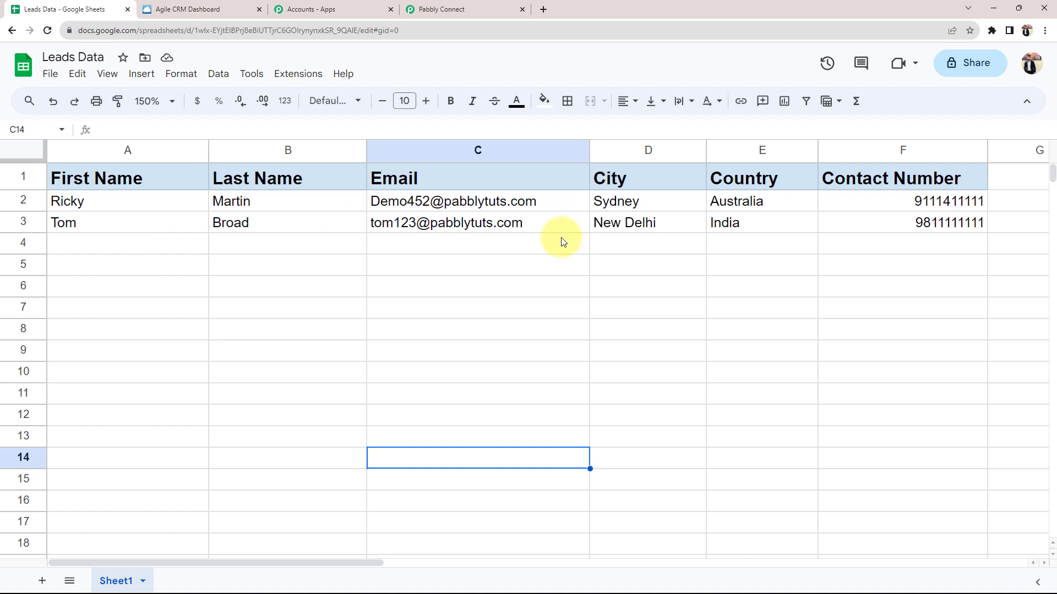
pyautogui.click(433, 9)
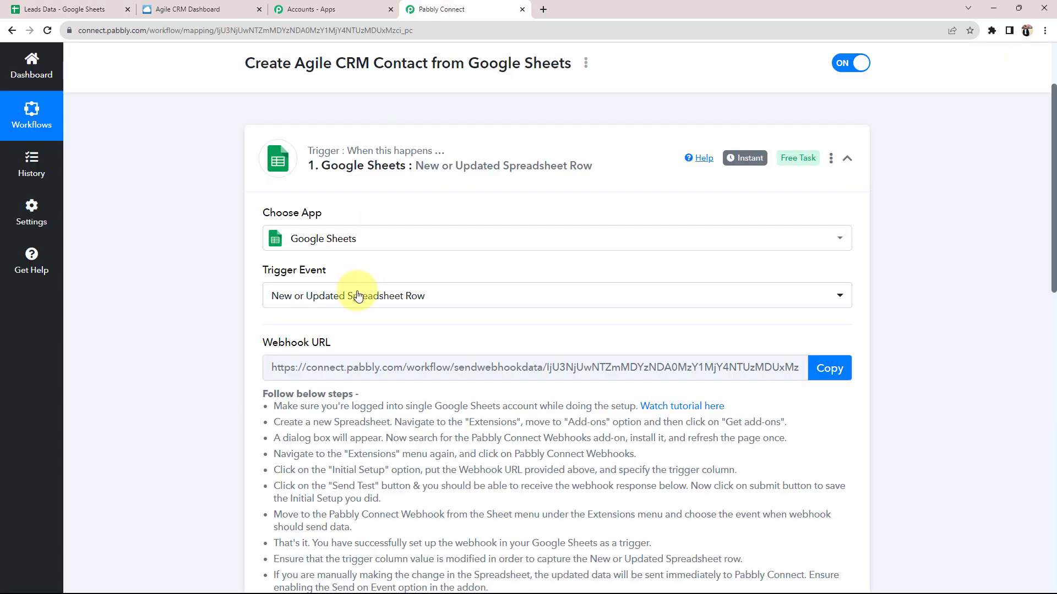
pyautogui.tripleClick(275, 343)
pyautogui.click(308, 352)
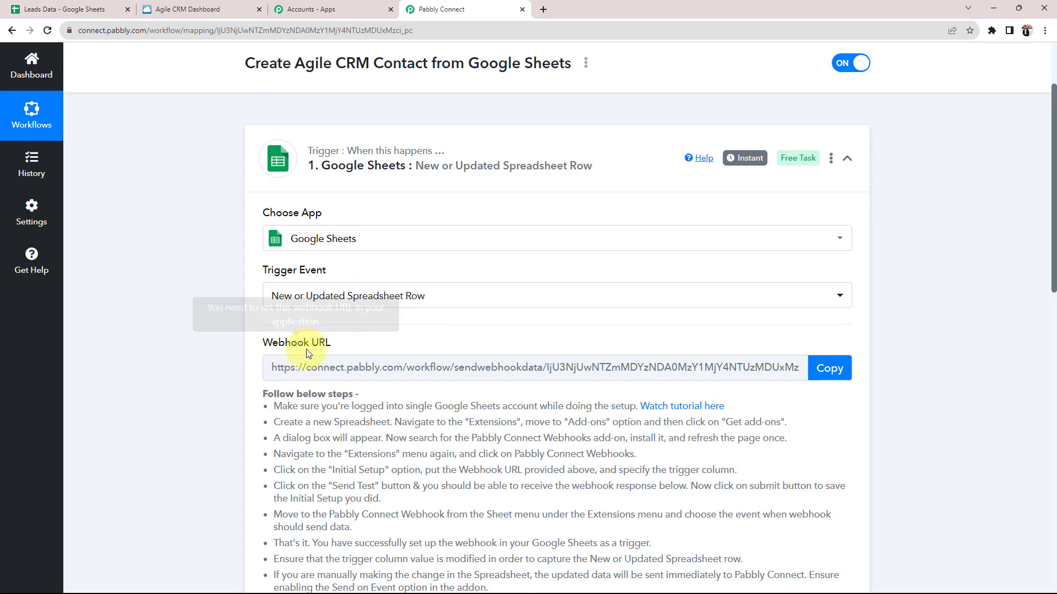
pyautogui.click(829, 368)
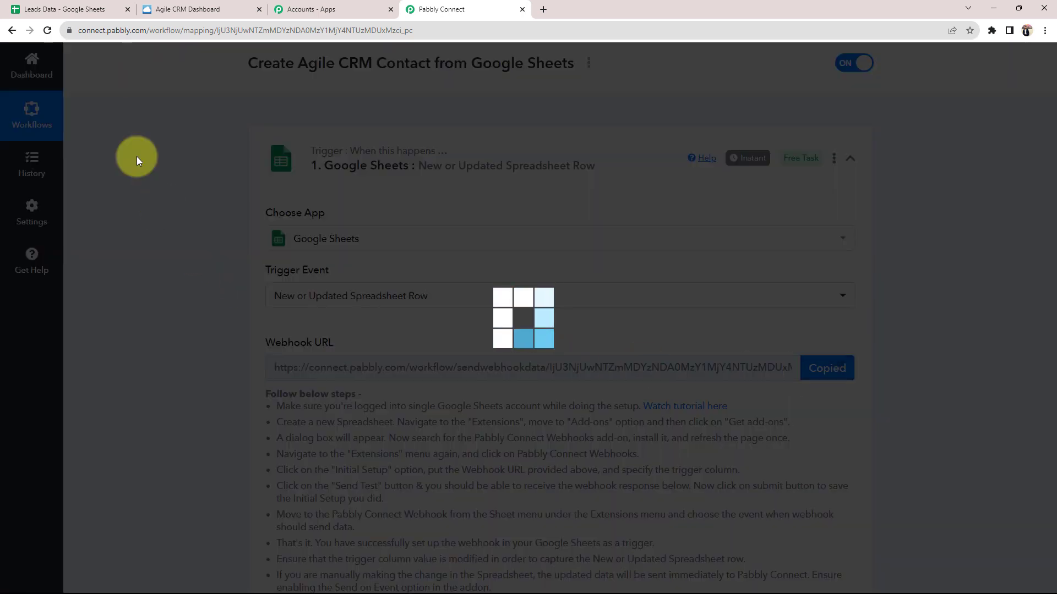
pyautogui.click(61, 9)
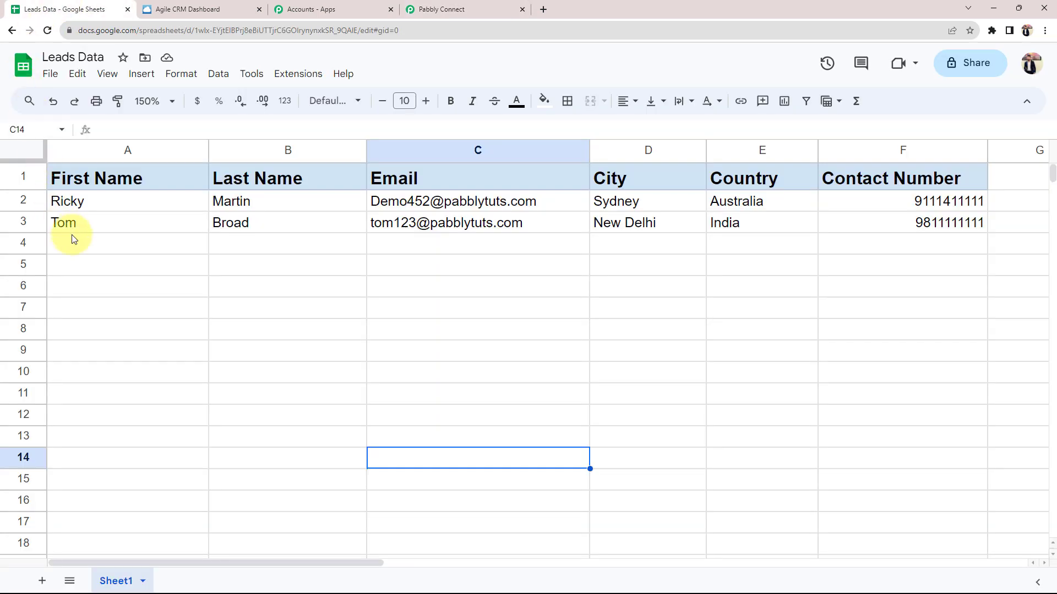
pyautogui.click(298, 74)
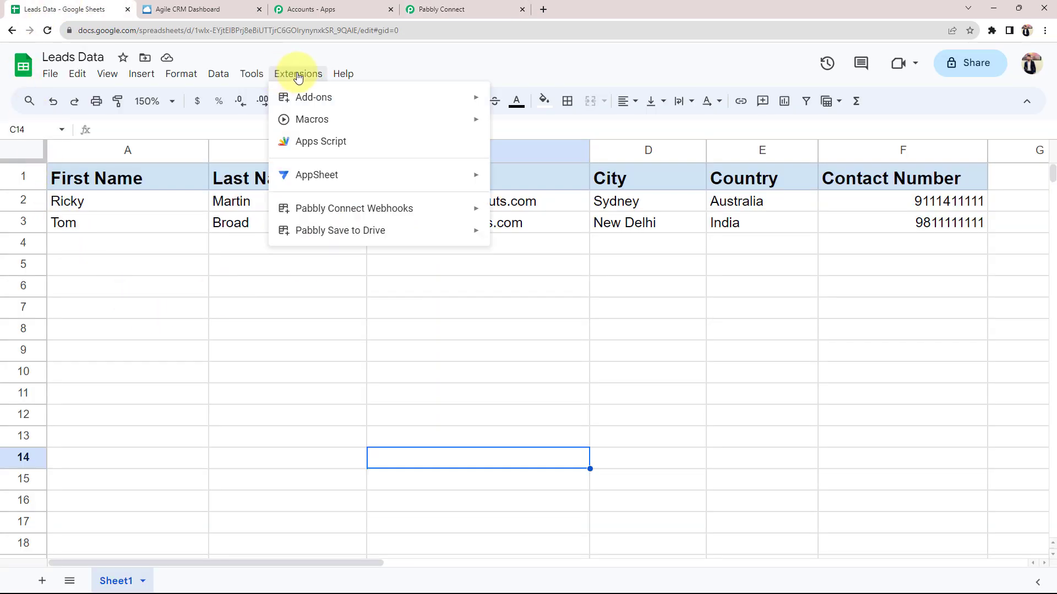
pyautogui.moveTo(314, 98)
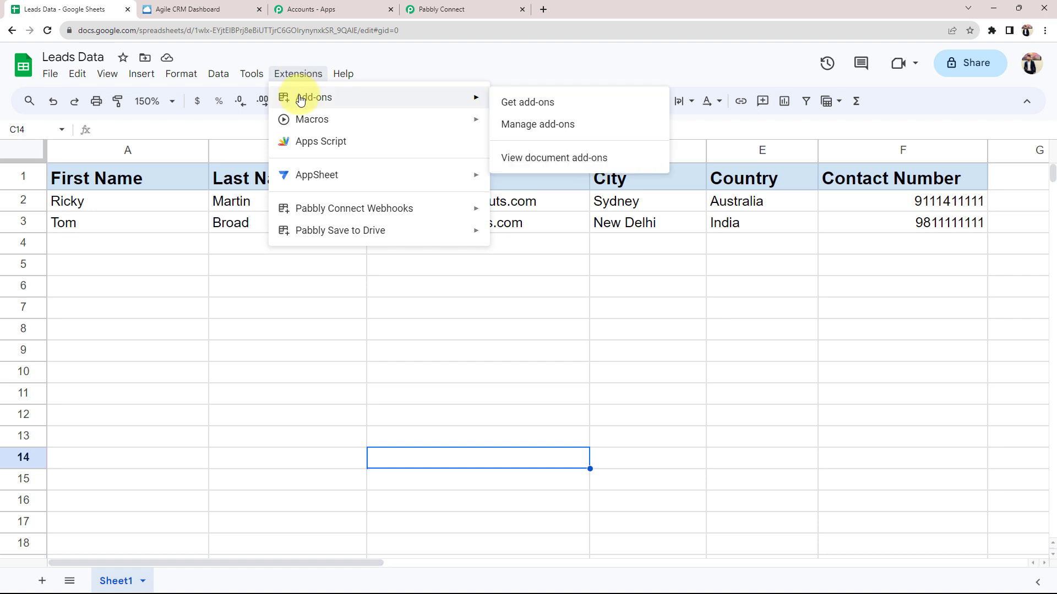
pyautogui.click(527, 103)
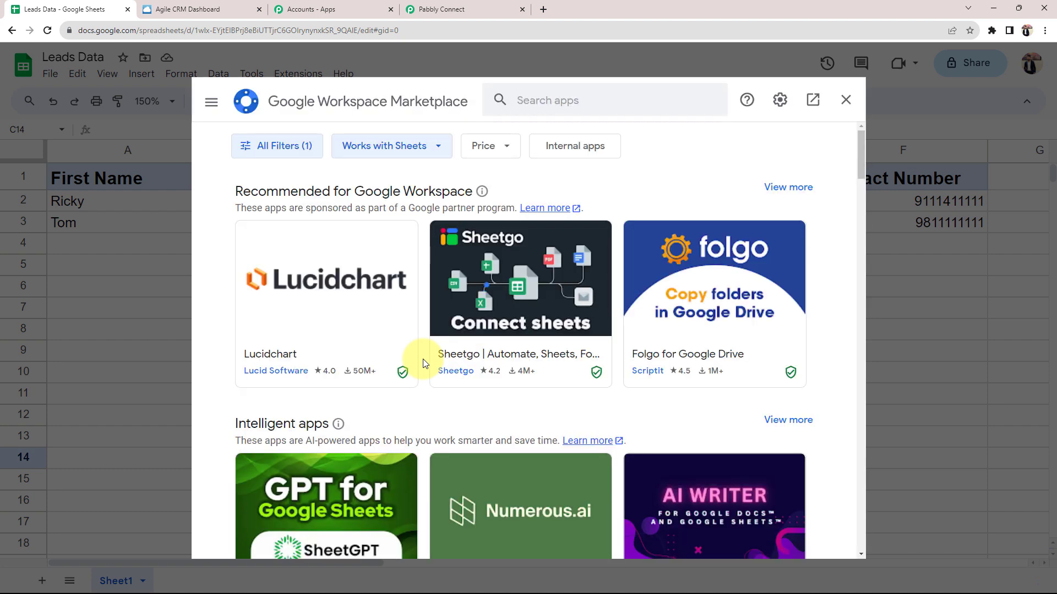
pyautogui.click(551, 101)
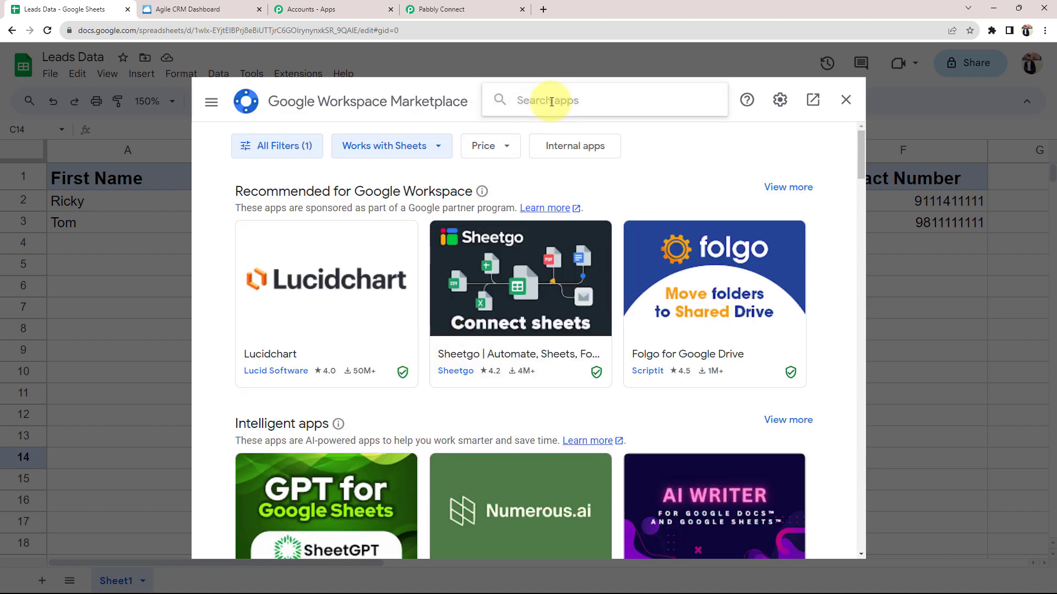
pyautogui.write('pabb')
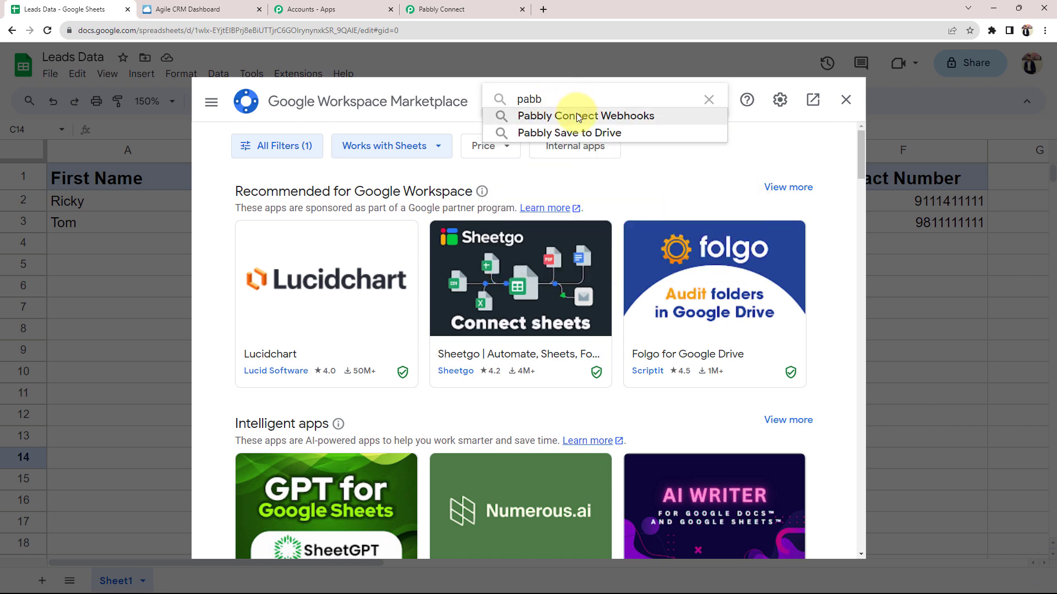
pyautogui.click(579, 116)
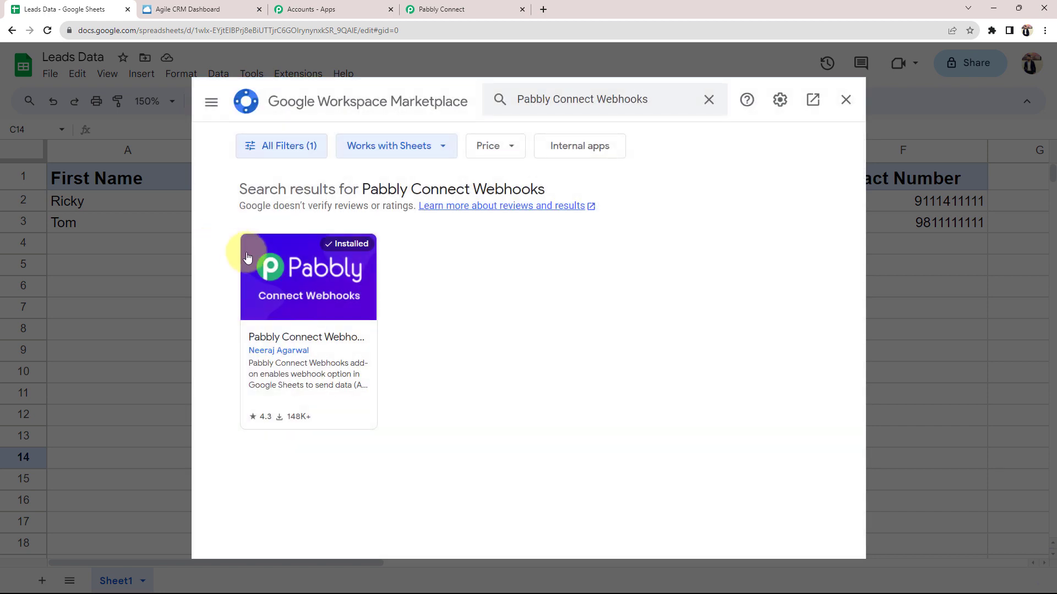
pyautogui.click(341, 307)
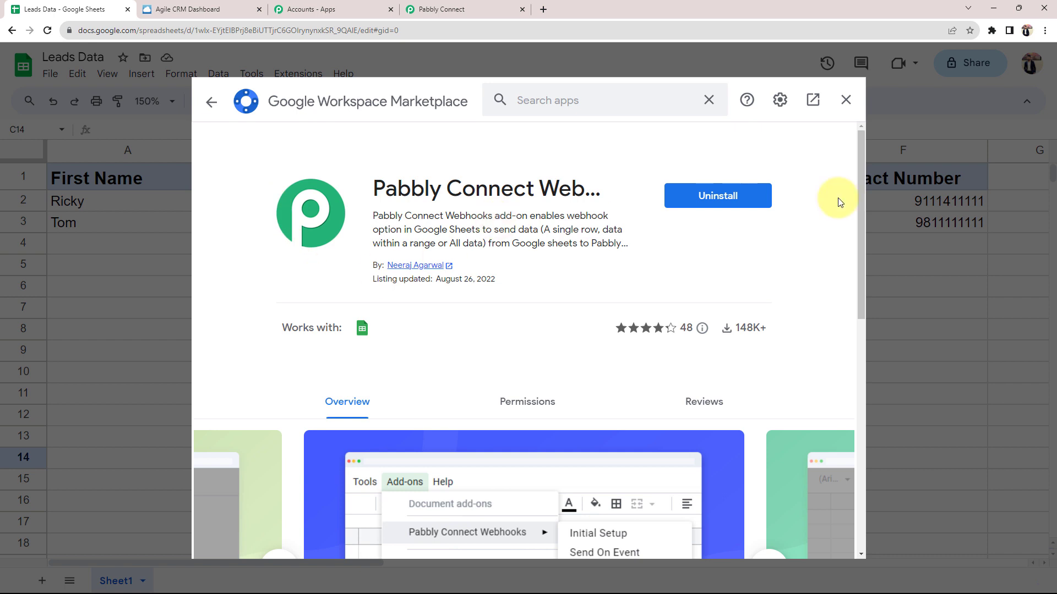
pyautogui.click(846, 100)
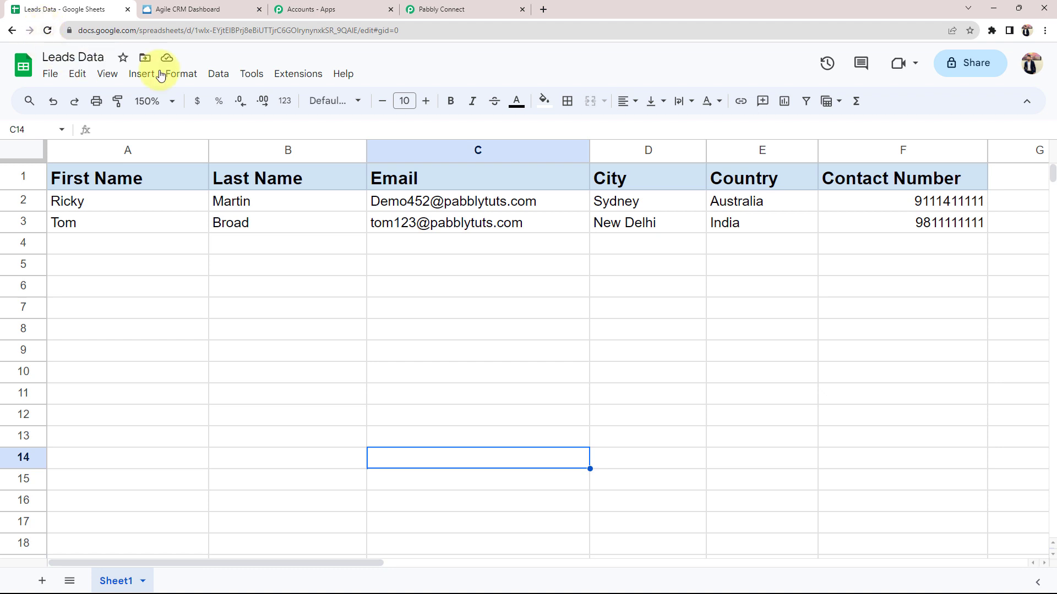
# Open the Pabbly Connect Webhooks add-on's Initial Setup form in Google Sheets
pyautogui.click(279, 83)
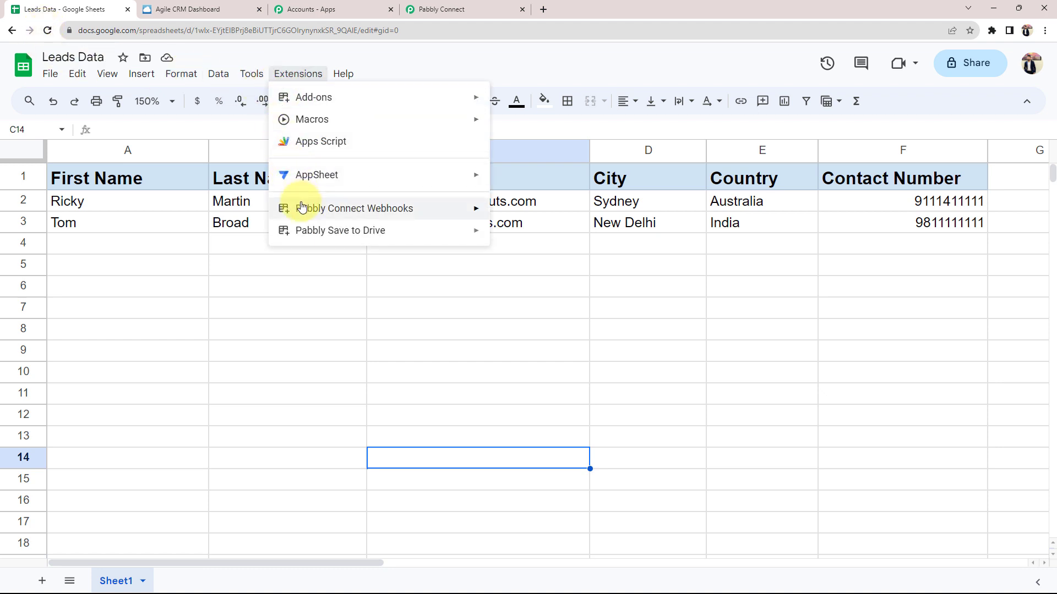
pyautogui.moveTo(354, 208)
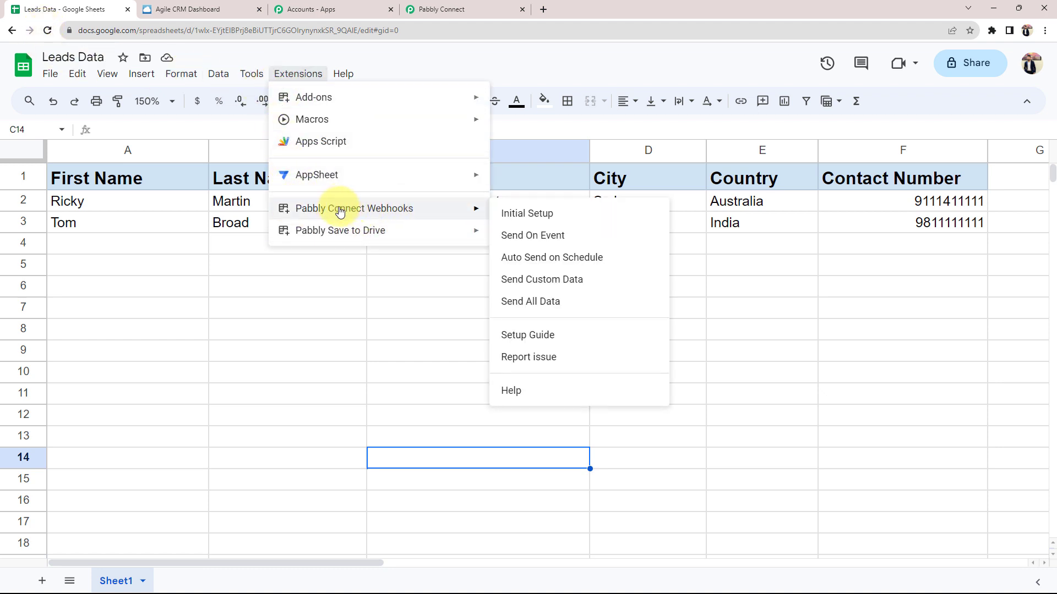
pyautogui.click(536, 214)
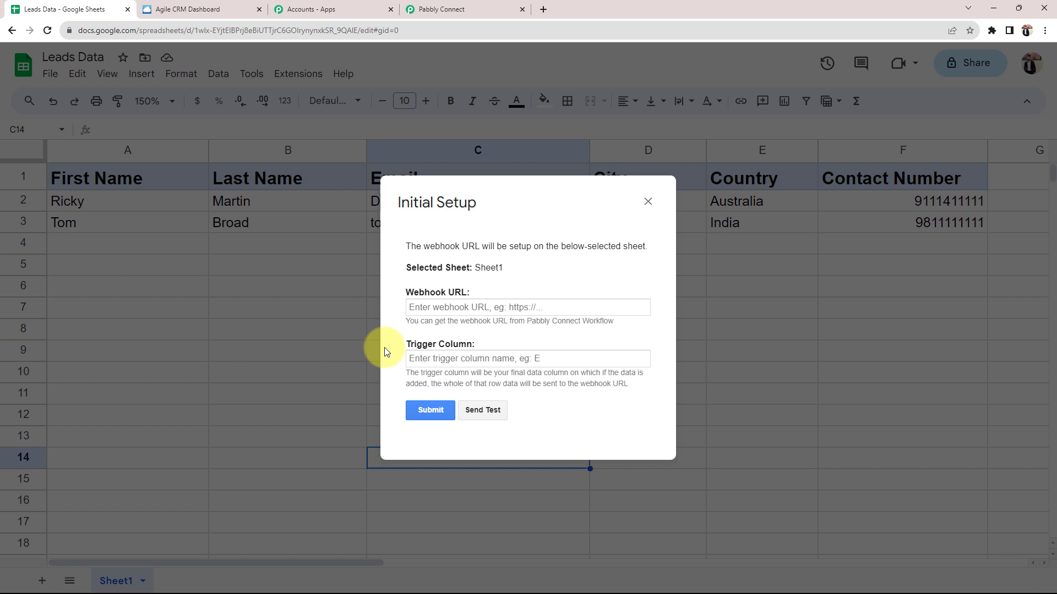
pyautogui.tripleClick(407, 294)
pyautogui.click(409, 346)
pyautogui.tripleClick(409, 347)
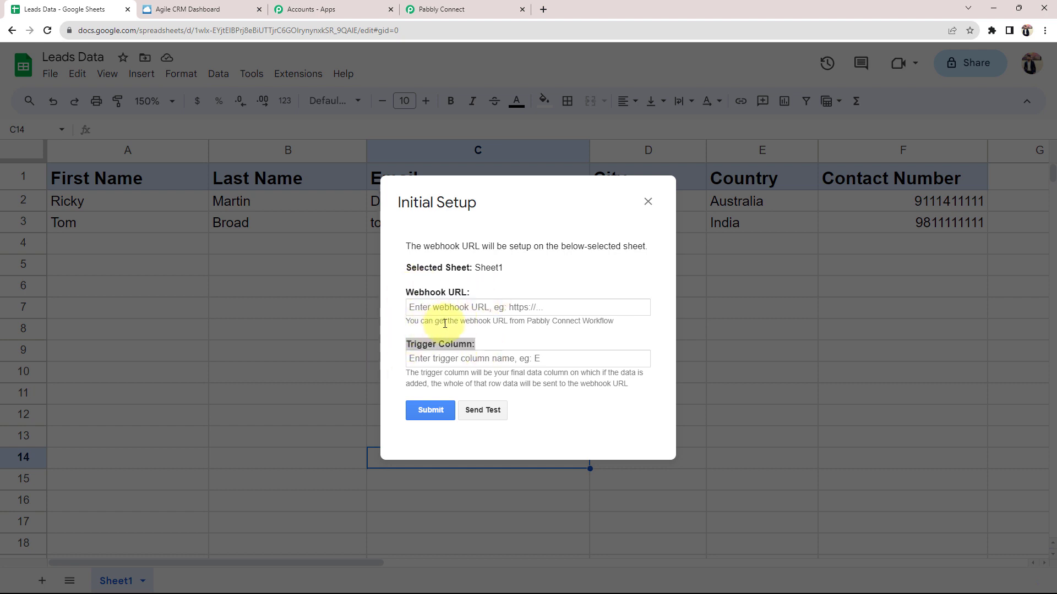
# Copy the workflow's webhook URL from Pabbly Connect and paste it into the Webhook URL field
pyautogui.click(441, 9)
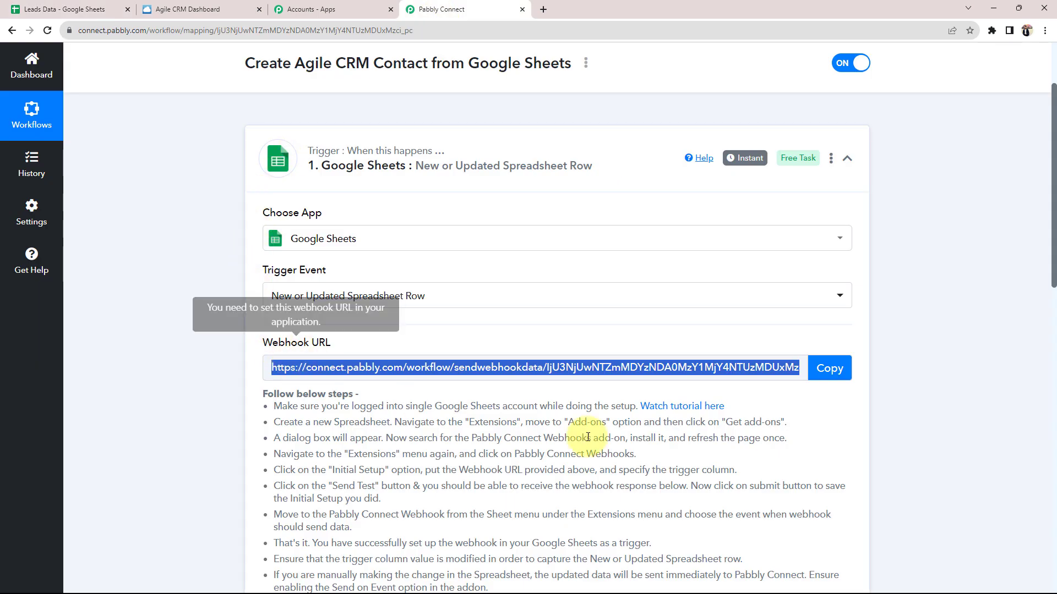
pyautogui.click(820, 369)
pyautogui.click(66, 9)
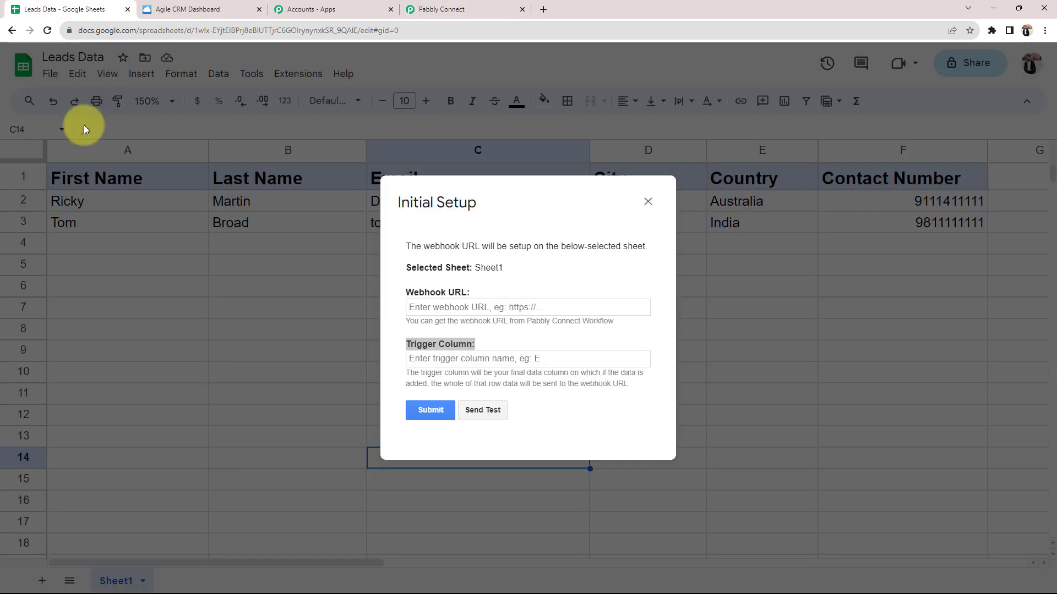
pyautogui.click(453, 308)
pyautogui.hotkey('ctrl', 'v')
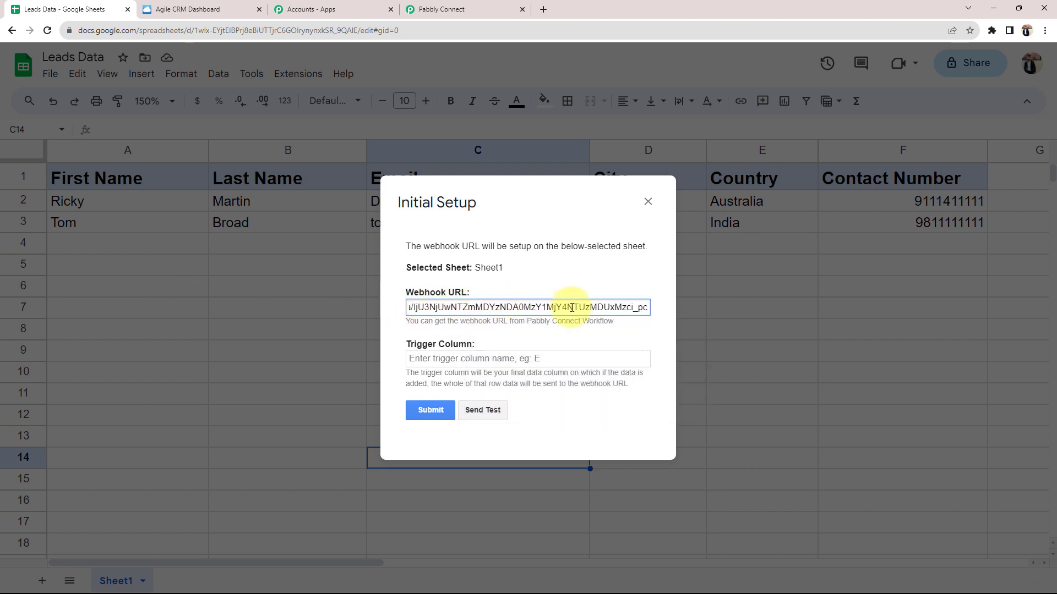
# Set the Trigger Column to F in the Initial Setup dialog
pyautogui.moveTo(542, 204); pyautogui.dragTo(529, 307)
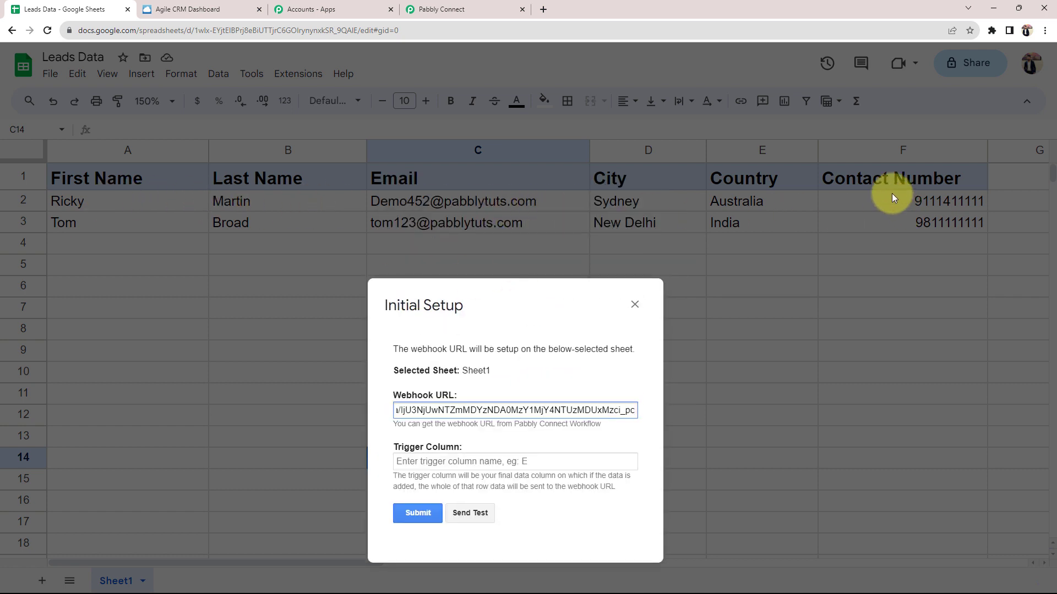
pyautogui.moveTo(493, 307)
pyautogui.mouseDown()
pyautogui.moveTo(483, 264)
pyautogui.moveTo(433, 243)
pyautogui.mouseUp()
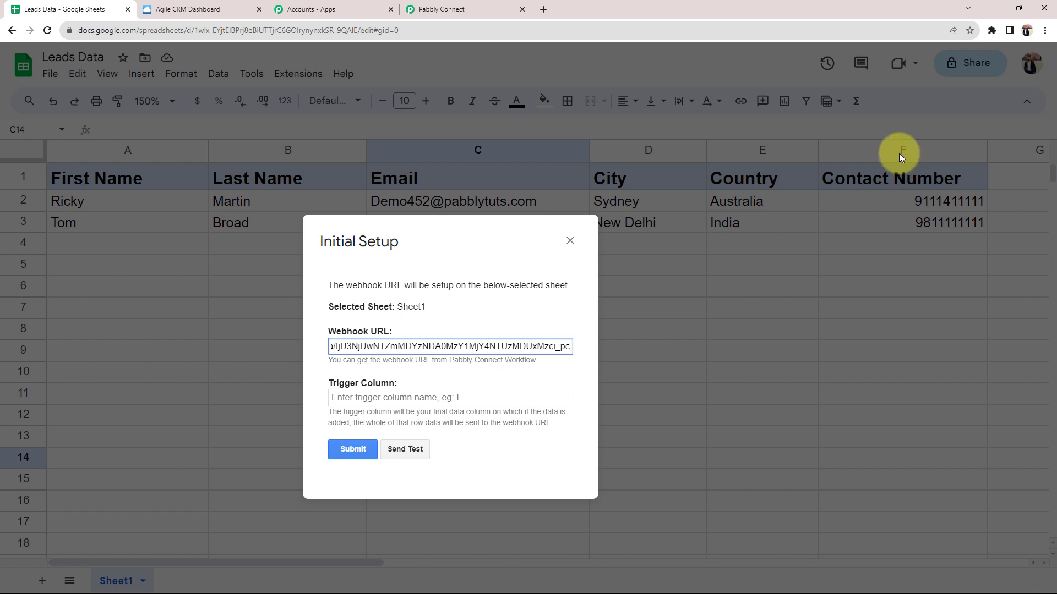
pyautogui.click(414, 396)
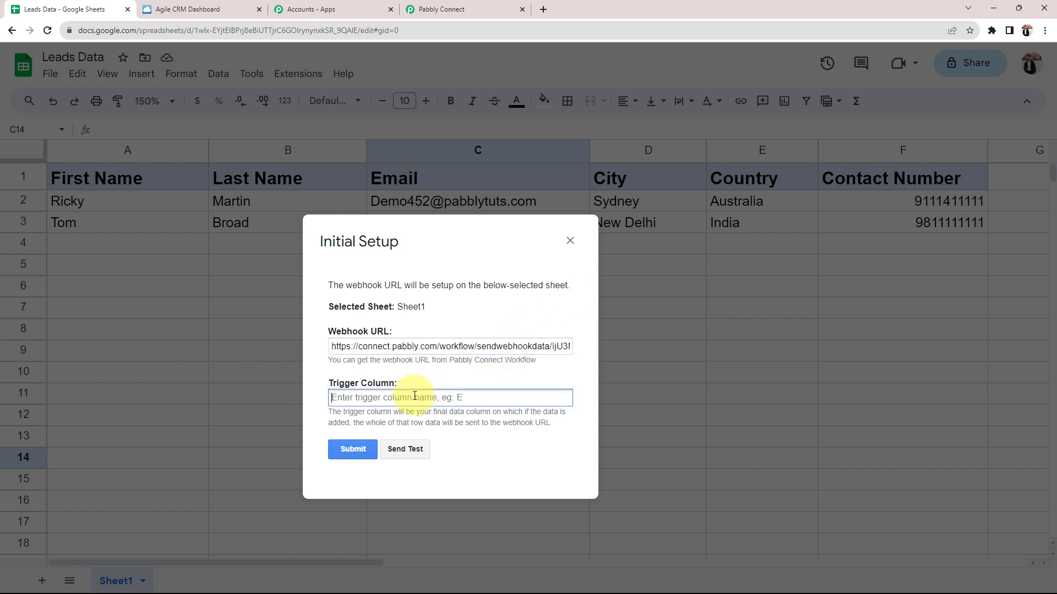
pyautogui.write('F')
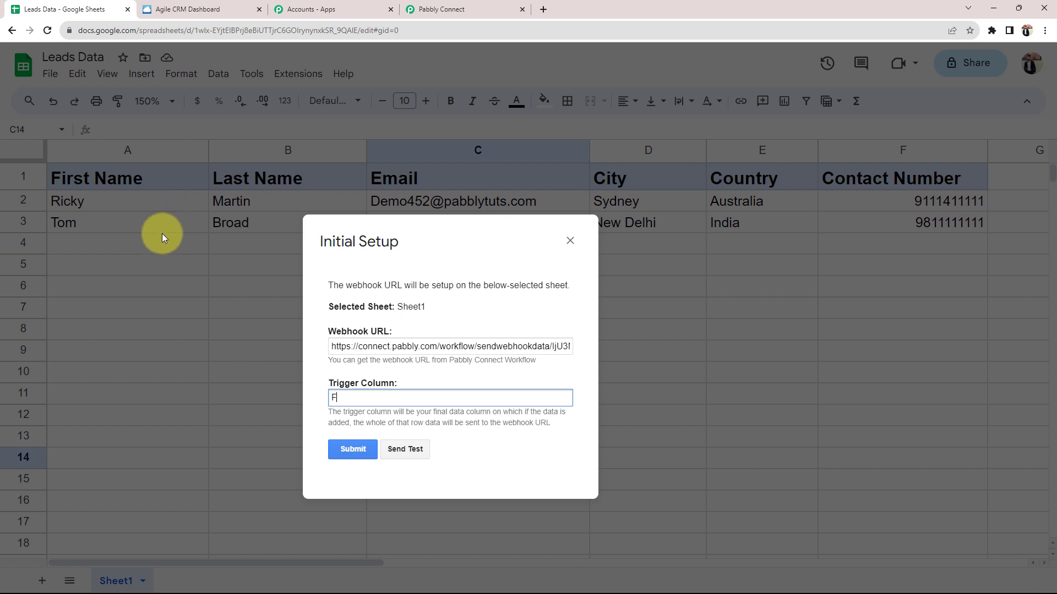
# Send test data to Pabbly Connect, confirm the success message, then submit and close the setup
pyautogui.click(406, 449)
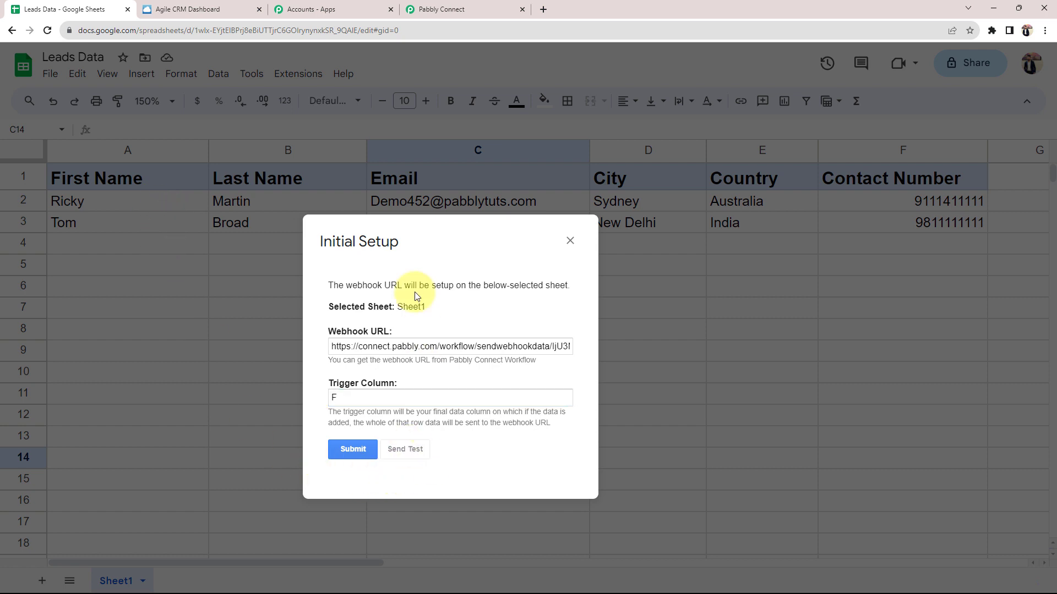
pyautogui.scroll(-2, 414, 291)
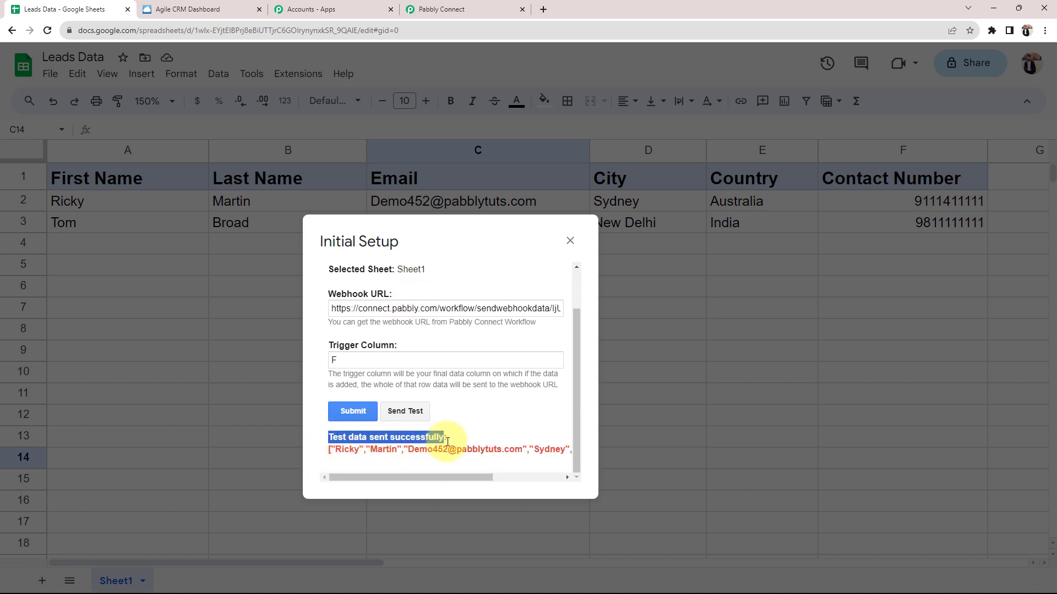
pyautogui.moveTo(330, 438); pyautogui.dragTo(487, 432)
pyautogui.click(487, 432)
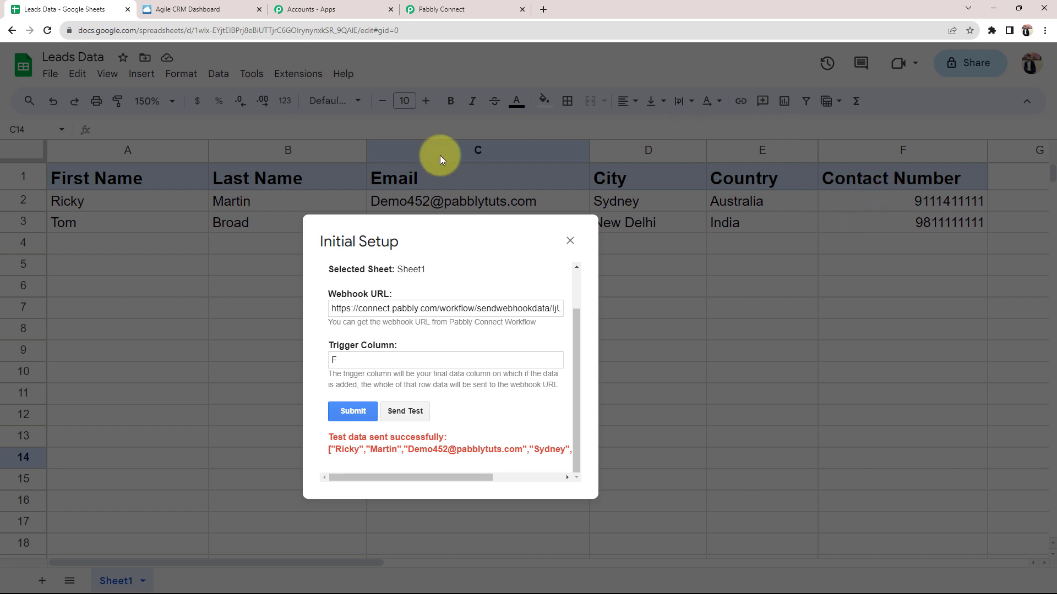
pyautogui.click(350, 412)
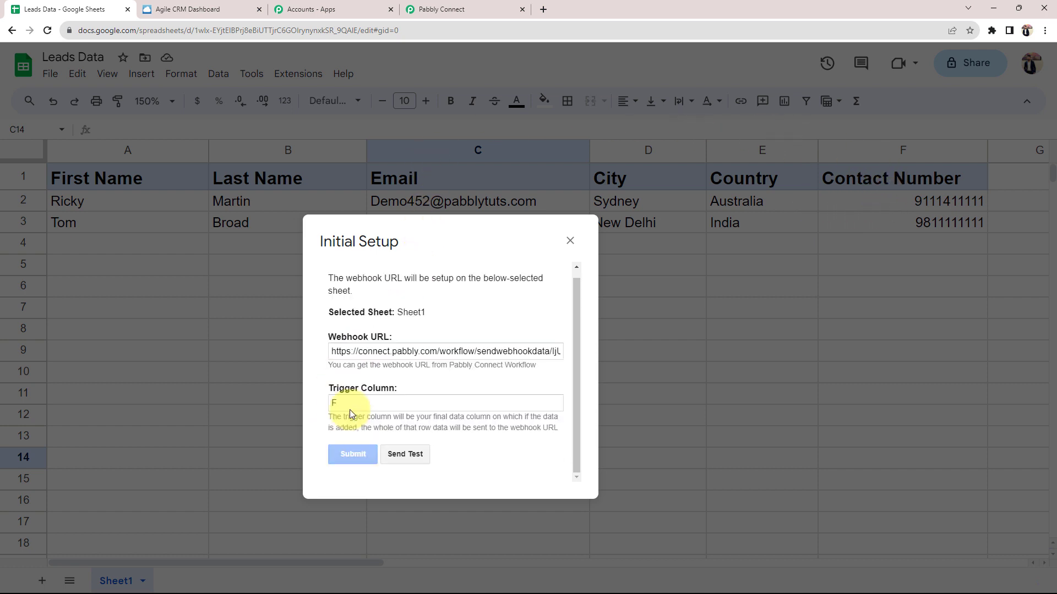
pyautogui.click(571, 243)
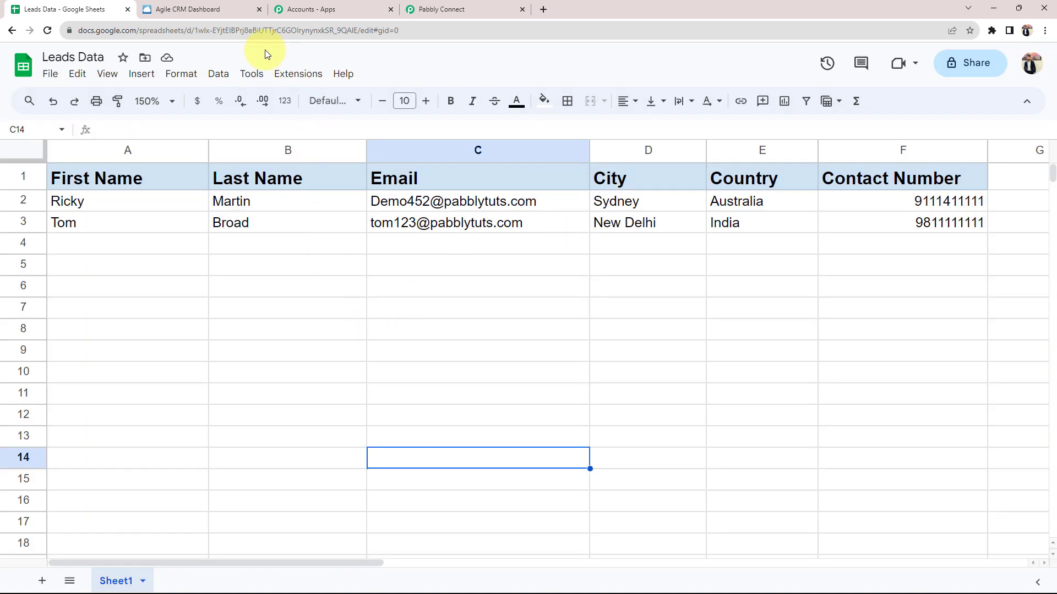
# Turn on Send On Event in the Pabbly Connect Webhooks add-on so each edit sends row data
pyautogui.click(290, 73)
pyautogui.moveTo(355, 208)
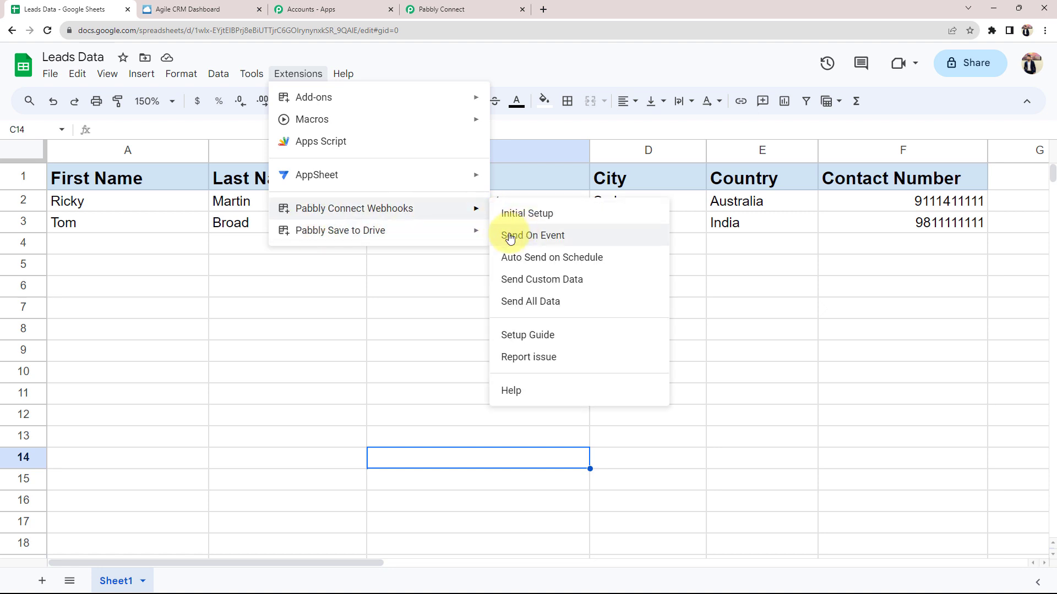
pyautogui.click(570, 245)
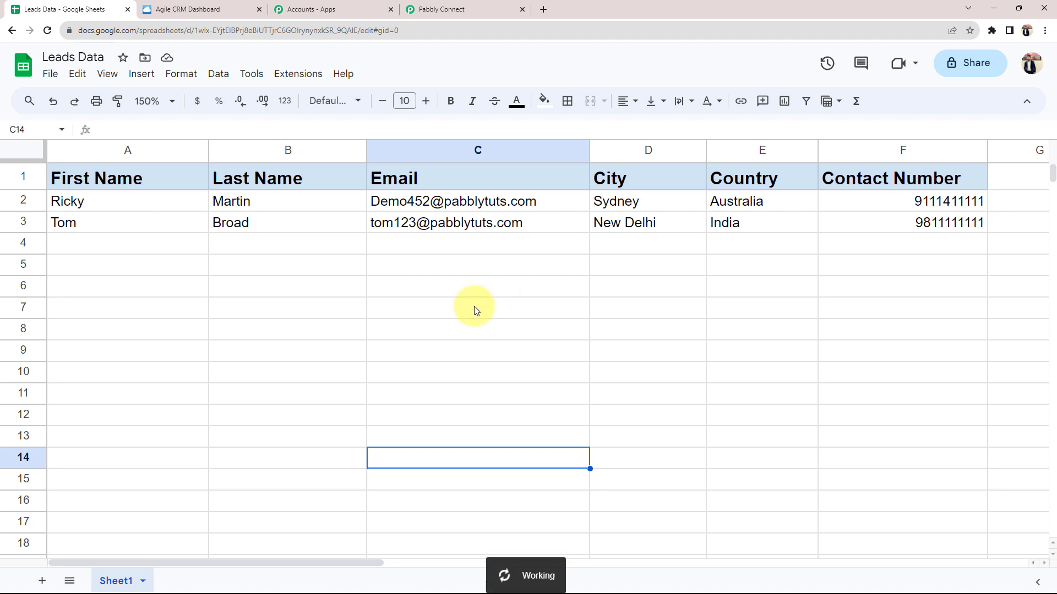
pyautogui.click(89, 252)
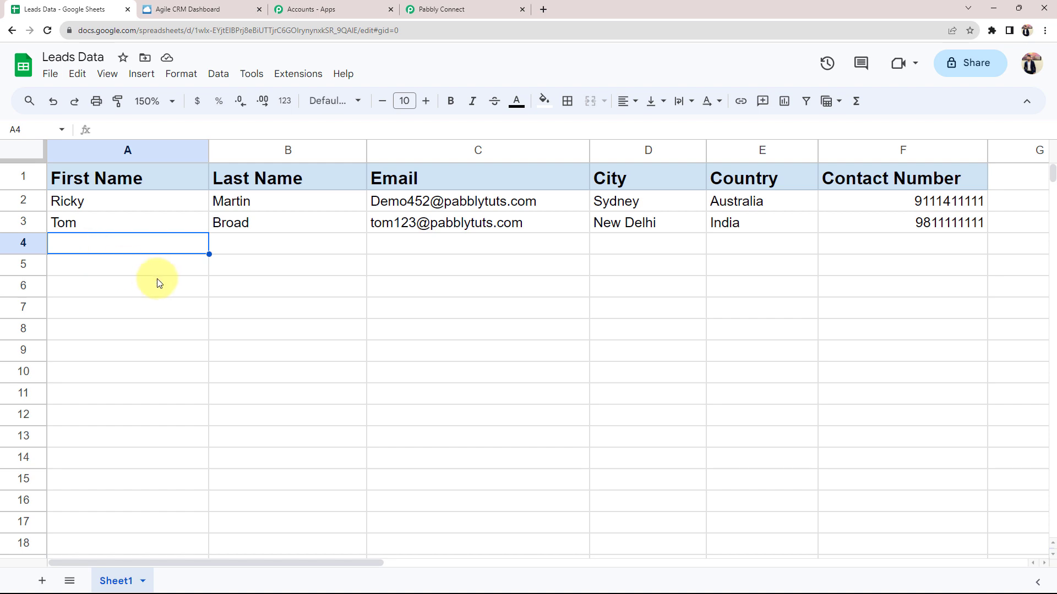
# In Pabbly Connect, check the received TriggerColumn value and spreadsheet name Leads Data
pyautogui.click(424, 9)
pyautogui.scroll(-5, 133, 326)
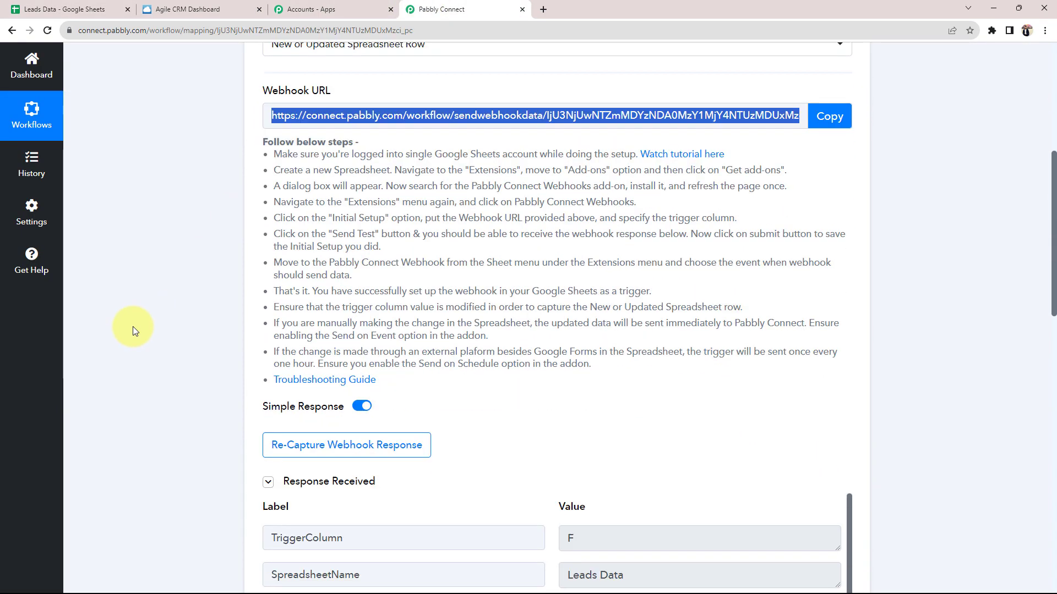
pyautogui.scroll(-2, 132, 336)
pyautogui.scroll(-1, 180, 313)
pyautogui.scroll(-2, 180, 314)
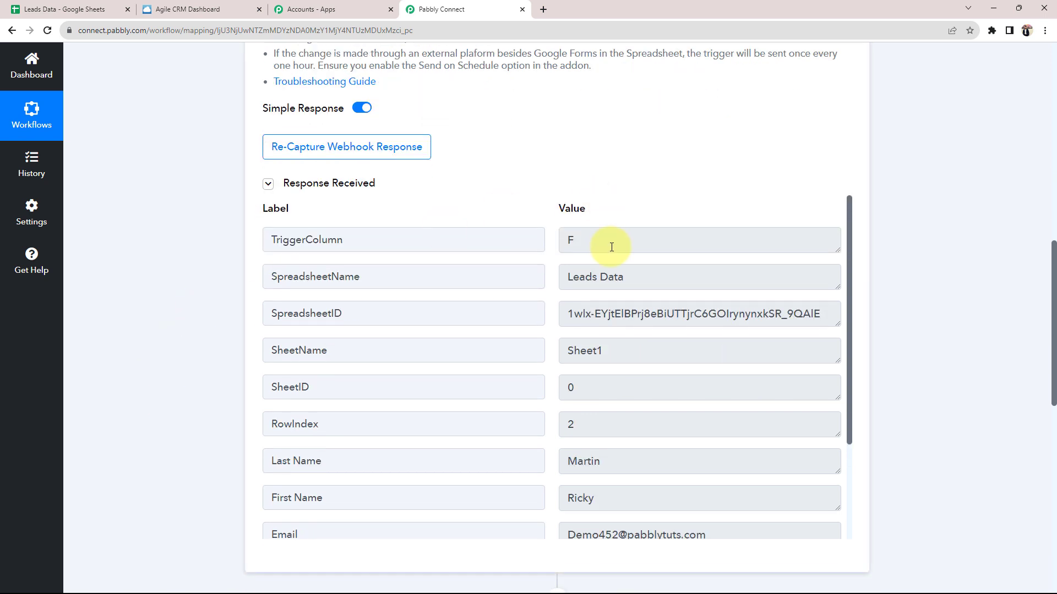
pyautogui.click(611, 247)
pyautogui.moveTo(667, 279); pyautogui.dragTo(566, 283)
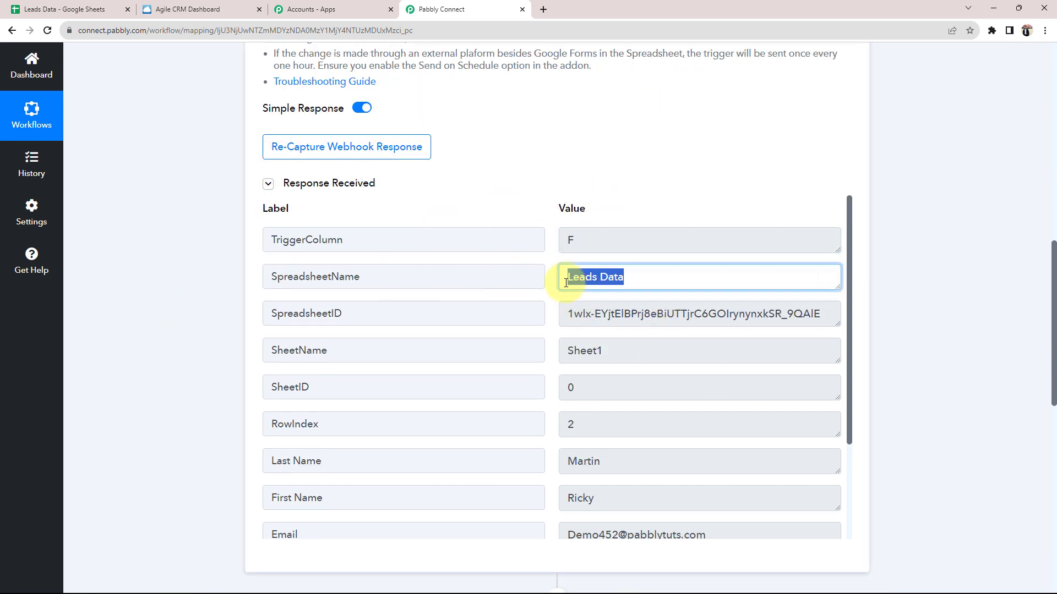
pyautogui.scroll(-2, 594, 352)
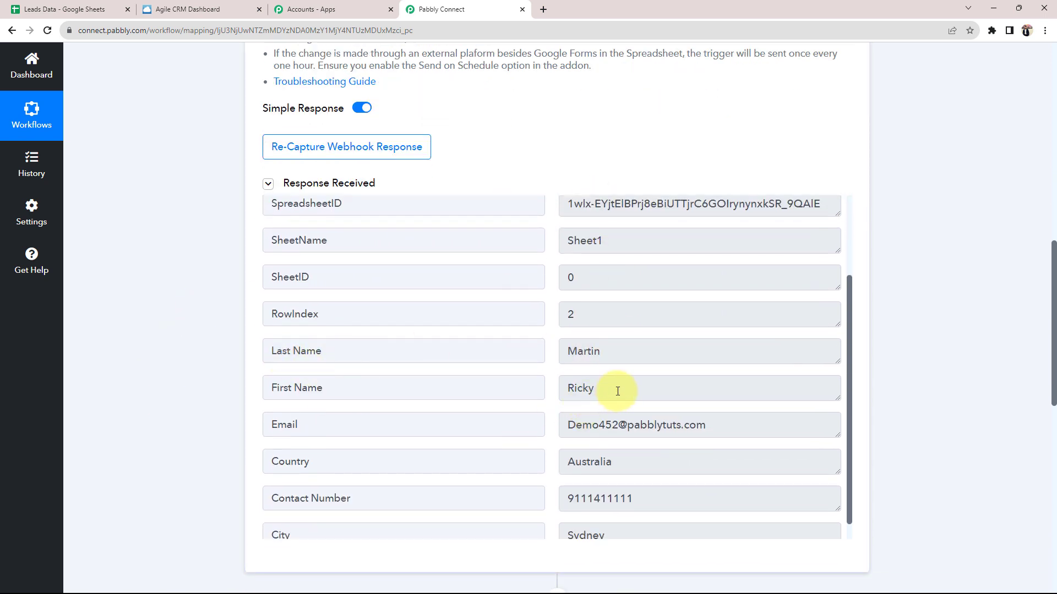
# Review the received lead fields: first name, last name, contact number, and city Sydney
pyautogui.moveTo(617, 391); pyautogui.dragTo(497, 392)
pyautogui.moveTo(608, 349); pyautogui.dragTo(489, 350)
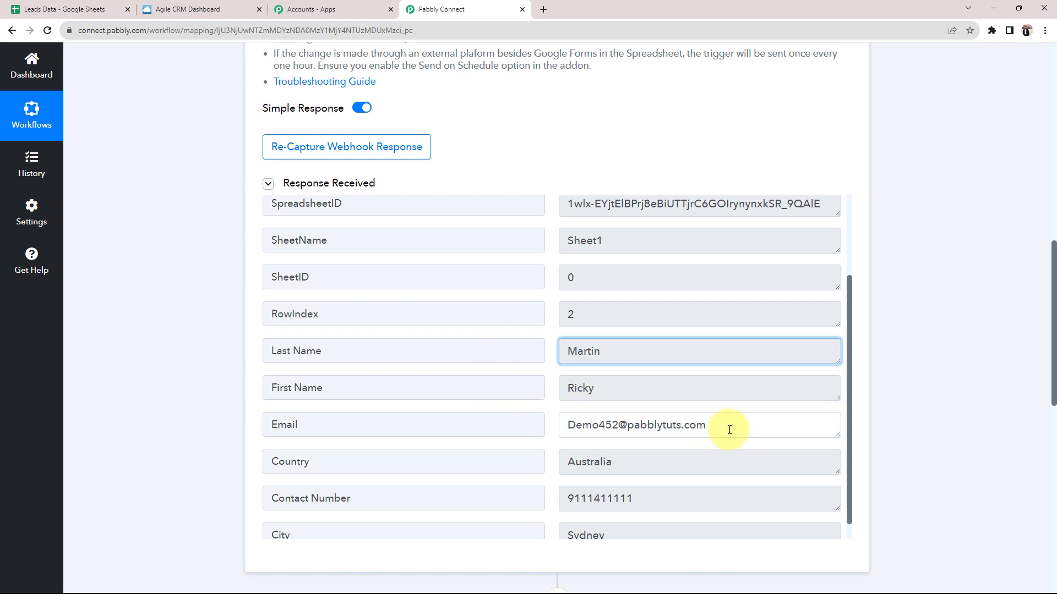
pyautogui.moveTo(729, 430); pyautogui.dragTo(514, 432)
pyautogui.moveTo(619, 463); pyautogui.dragTo(543, 463)
pyautogui.scroll(-1, 496, 440)
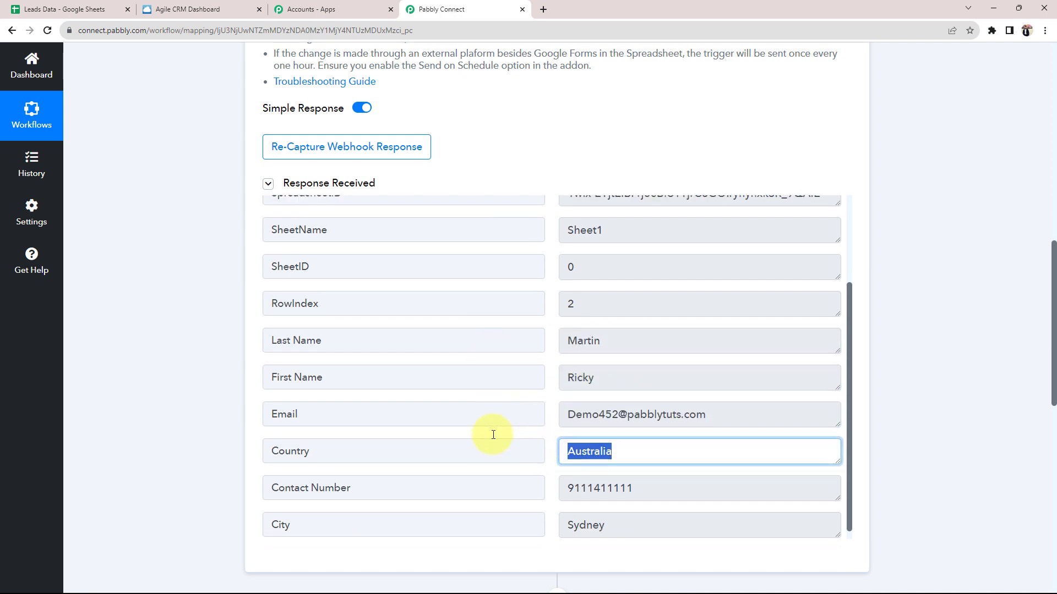
pyautogui.moveTo(699, 477); pyautogui.dragTo(440, 477)
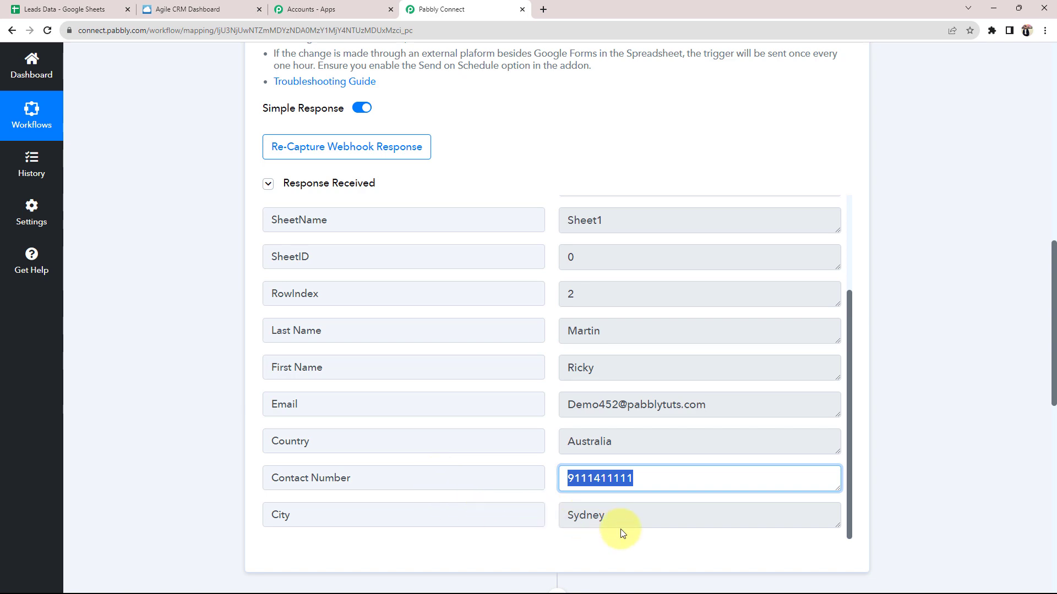
pyautogui.moveTo(611, 516); pyautogui.dragTo(559, 516)
# Collapse the Google Sheets trigger step to reveal the Agile CRM Create Contact action
pyautogui.click(184, 439)
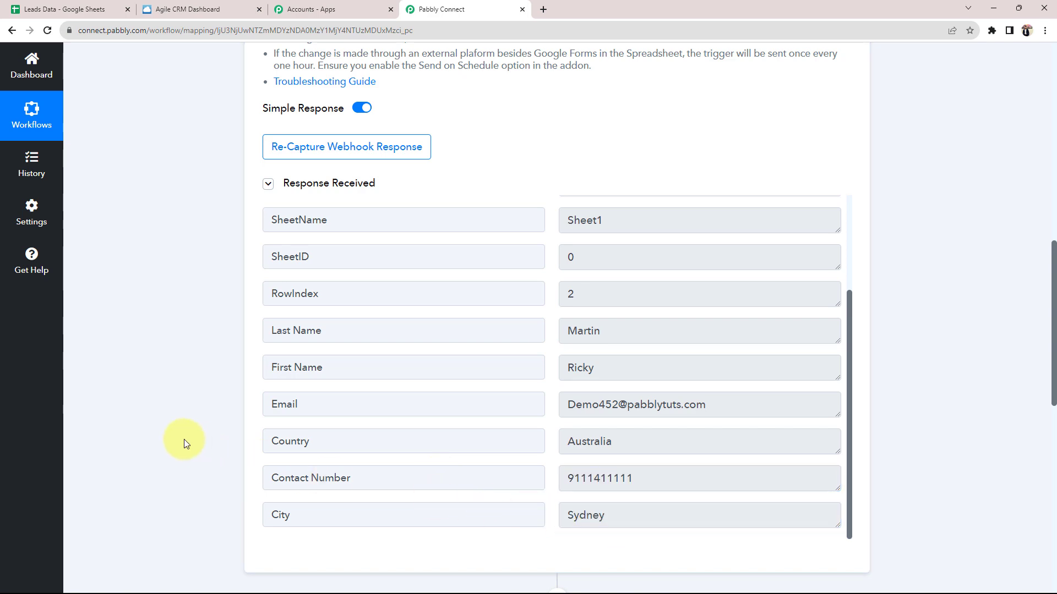
pyautogui.scroll(10, 183, 444)
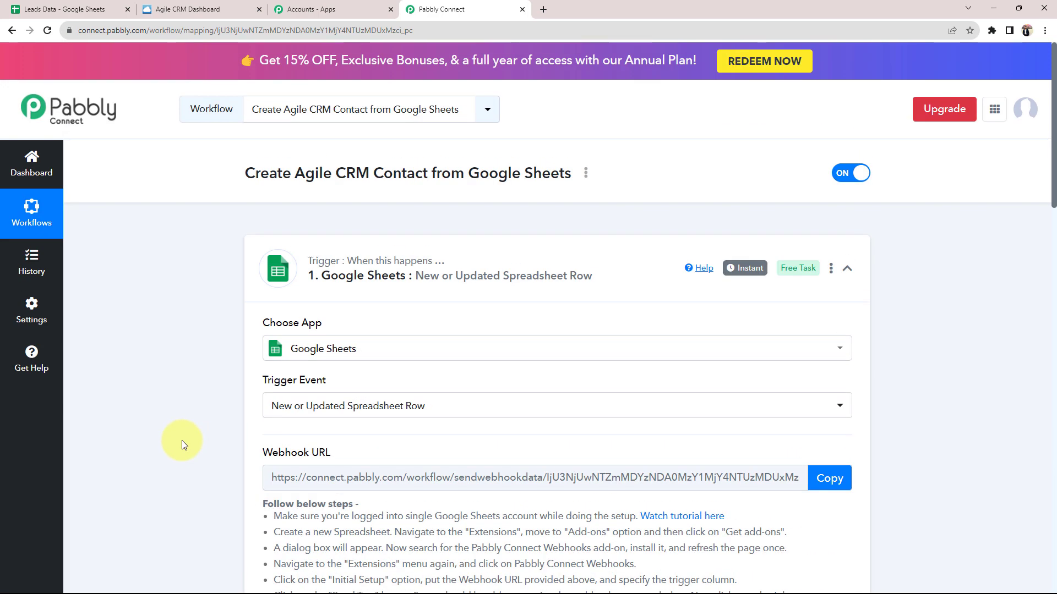
pyautogui.click(400, 277)
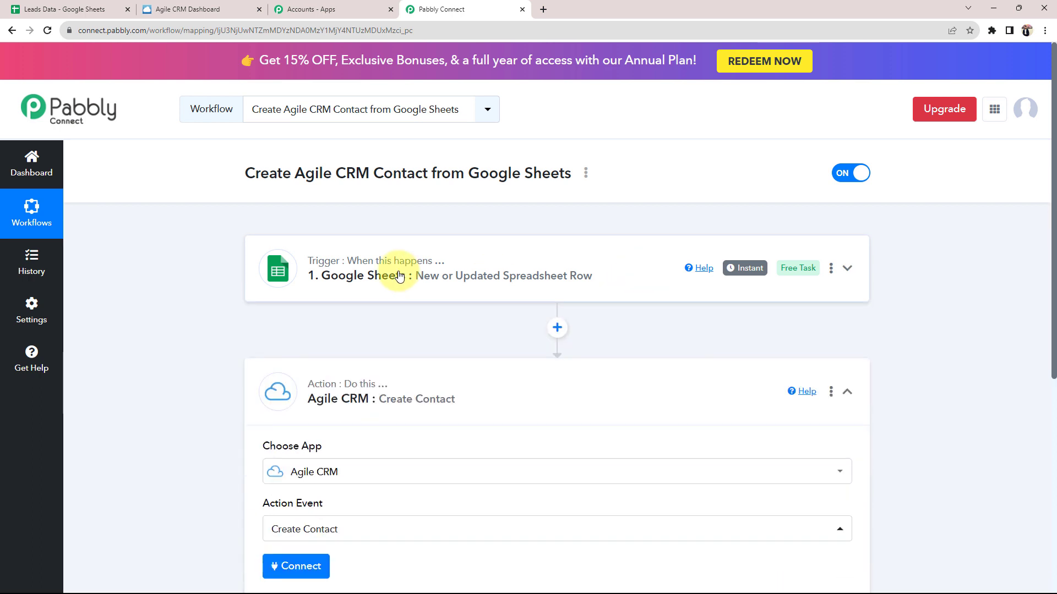
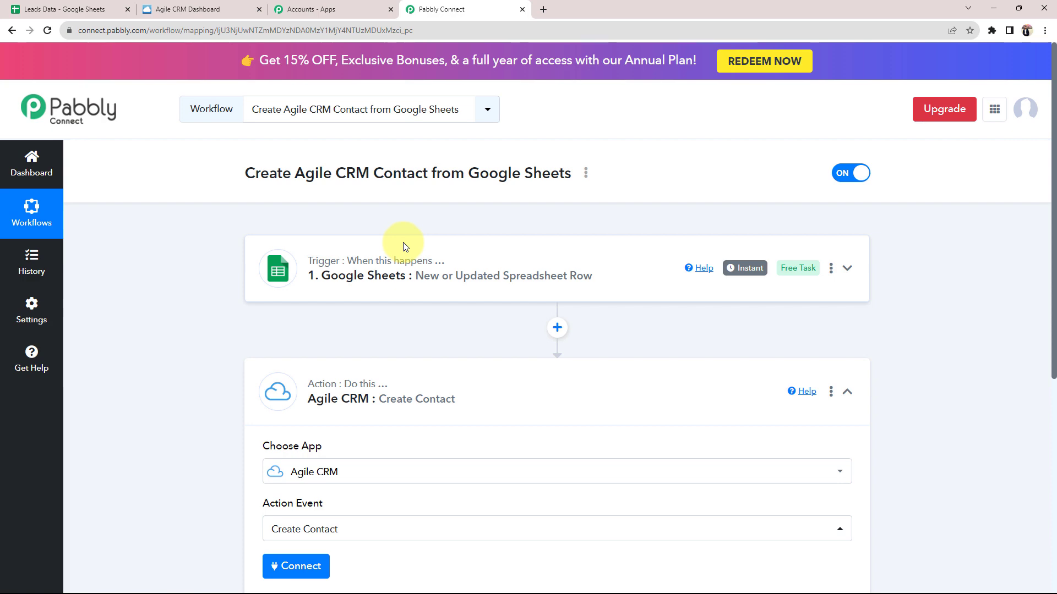
# Expand the Google Sheets trigger and review the captured row's First Name and Last Name (Martin)
pyautogui.click(354, 281)
pyautogui.scroll(-5, 337, 328)
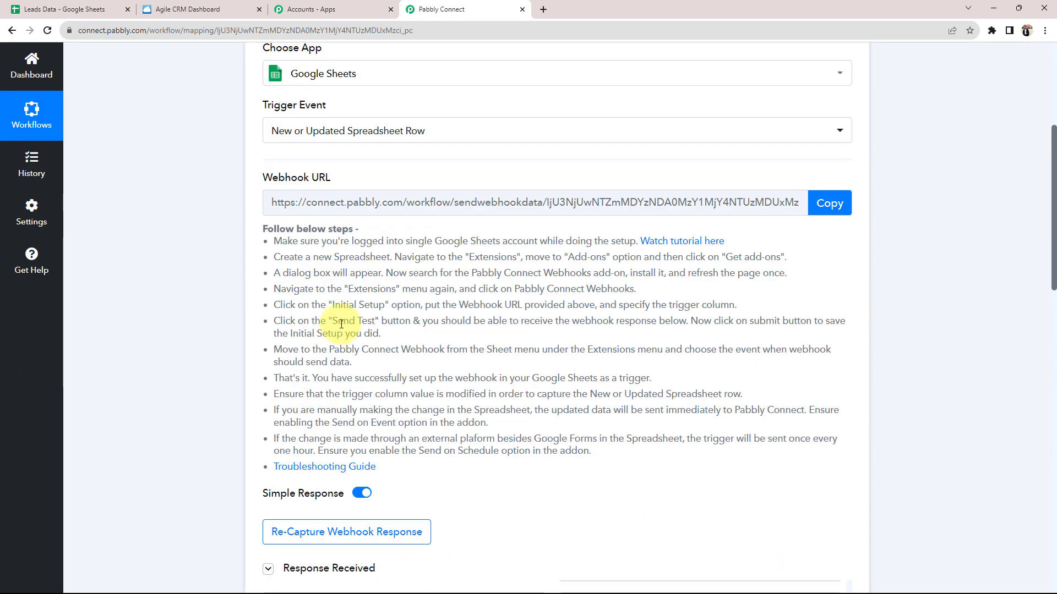
pyautogui.scroll(-7, 336, 329)
pyautogui.scroll(-3, 337, 329)
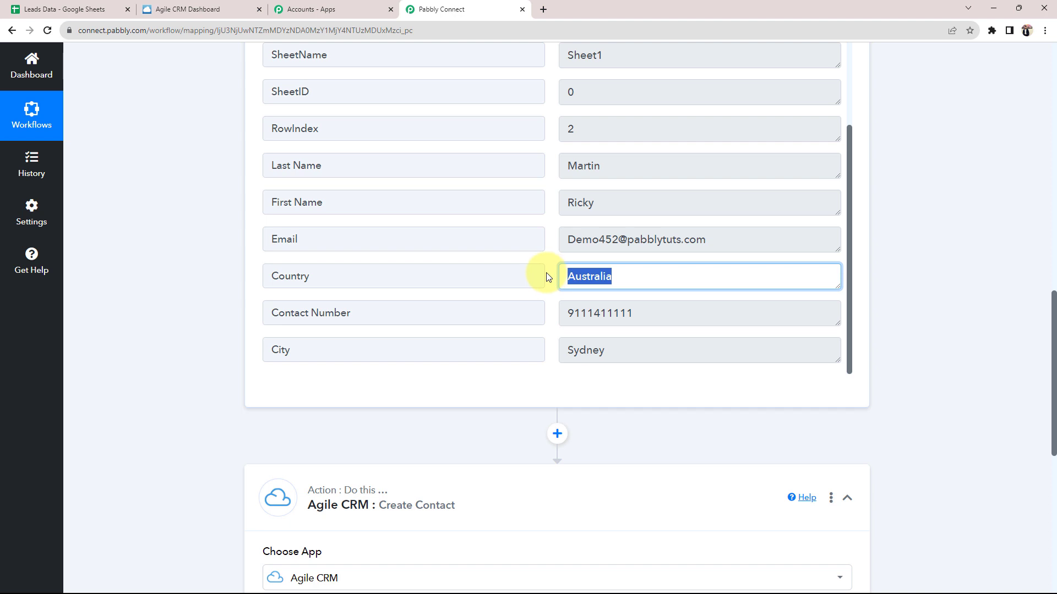
pyautogui.click(605, 215)
pyautogui.click(602, 166)
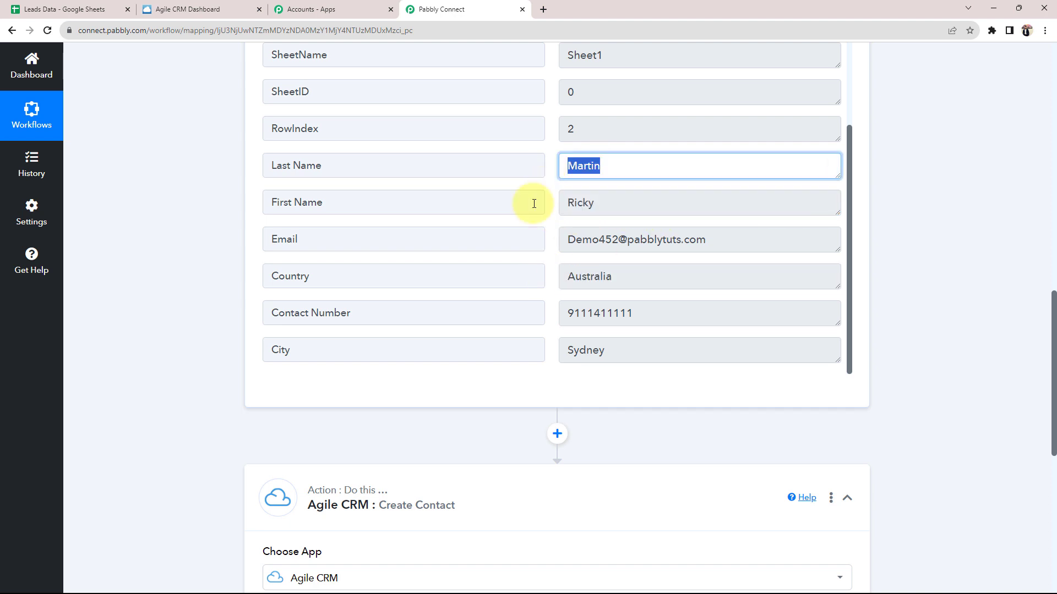
# Open the Connect Agile CRM Account panel for the Create Contact action
pyautogui.scroll(-4, 160, 296)
pyautogui.scroll(-3, 160, 296)
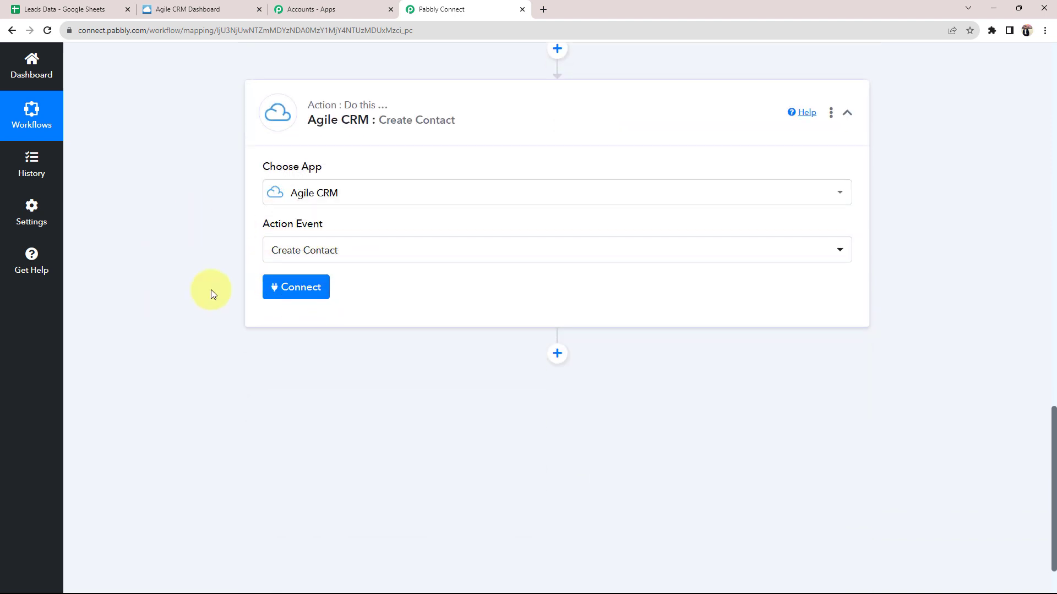
pyautogui.click(308, 288)
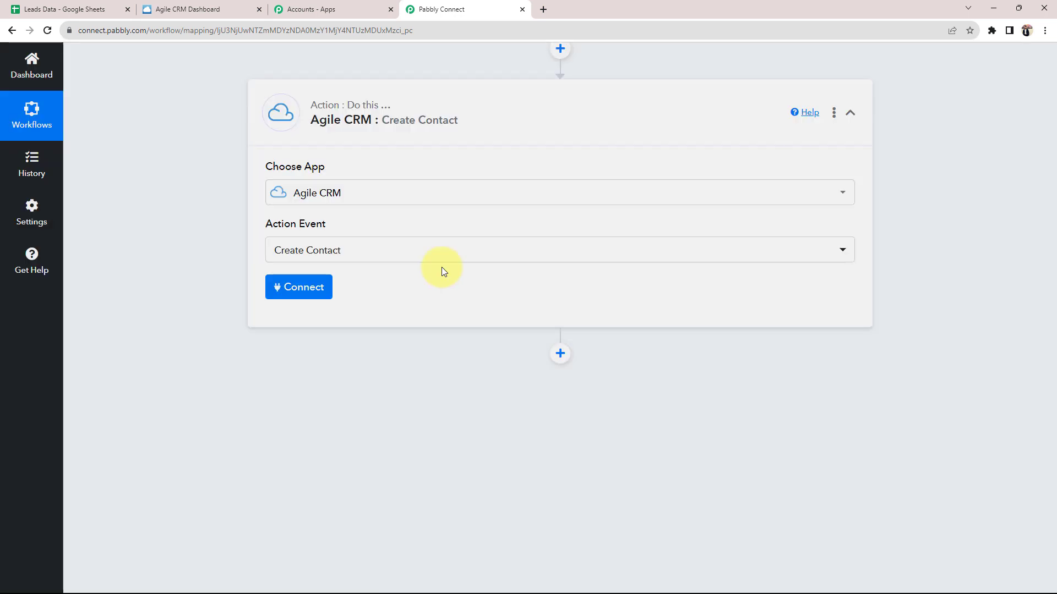
pyautogui.moveTo(515, 59); pyautogui.dragTo(692, 63)
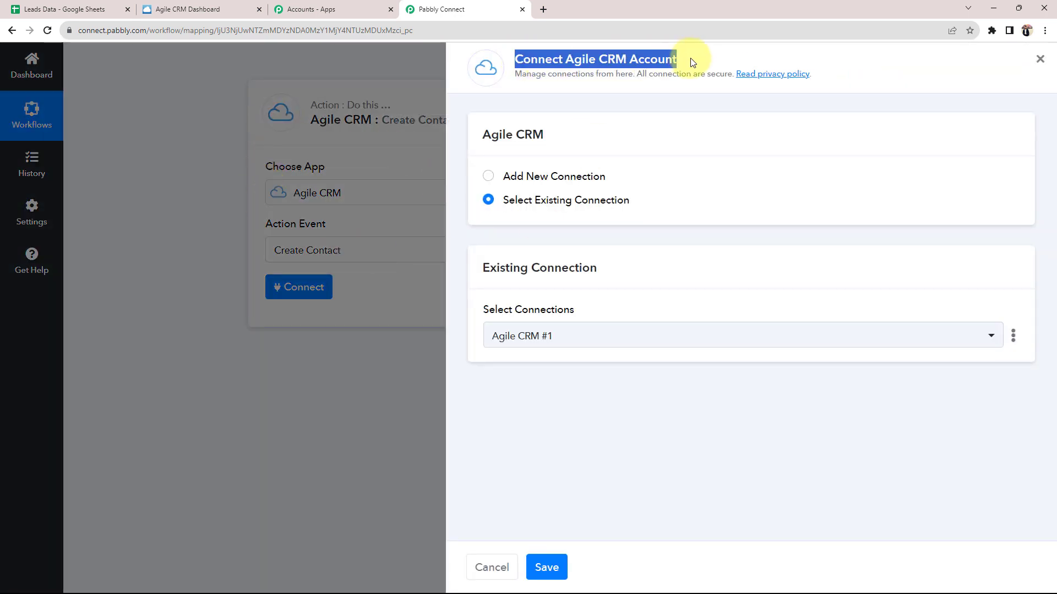
# Choose Add New Connection and review its login email, API Key and Domain fields
pyautogui.click(489, 176)
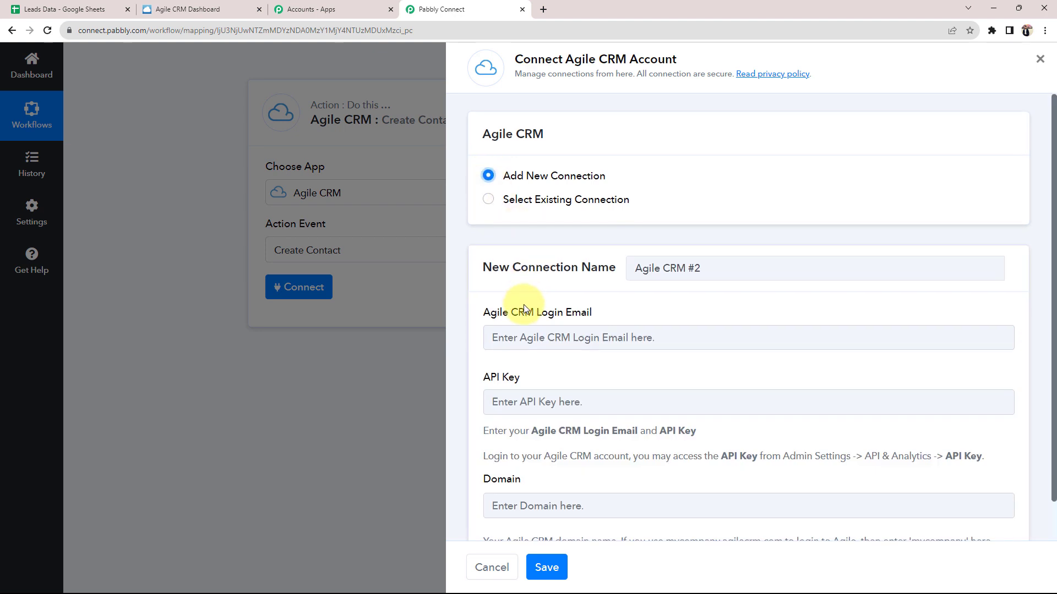
pyautogui.scroll(-1, 512, 302)
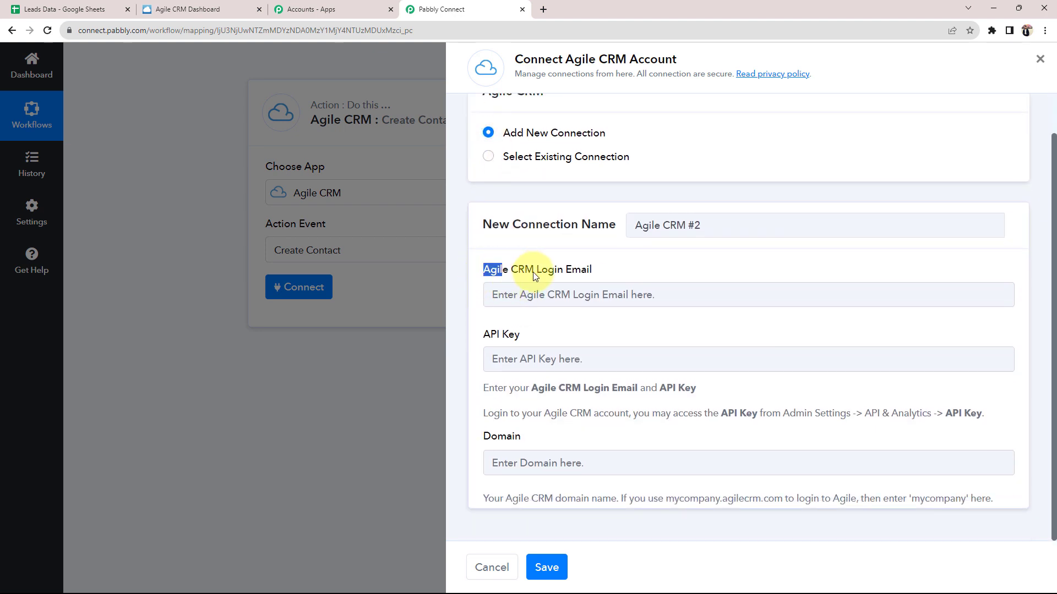
pyautogui.moveTo(483, 270); pyautogui.dragTo(594, 271)
pyautogui.moveTo(483, 334); pyautogui.dragTo(530, 335)
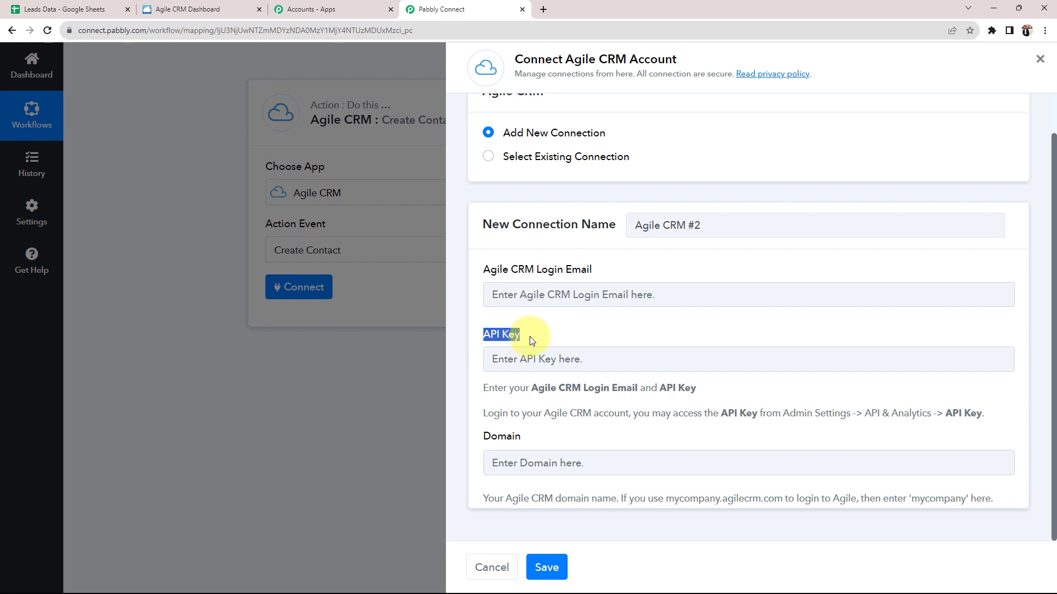
pyautogui.click(497, 439)
pyautogui.doubleClick(497, 438)
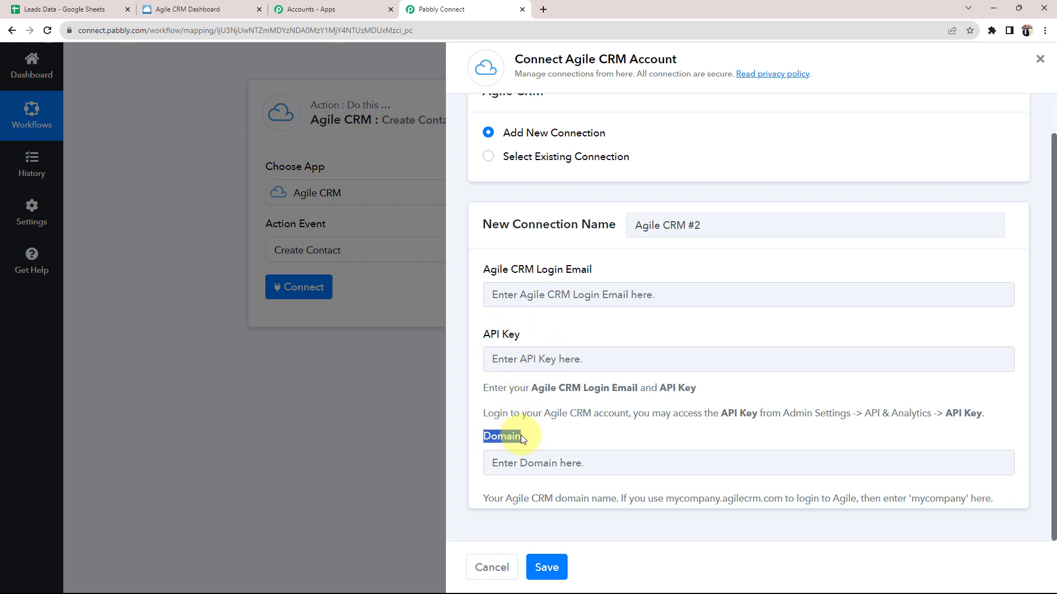
pyautogui.click(516, 257)
pyautogui.click(198, 9)
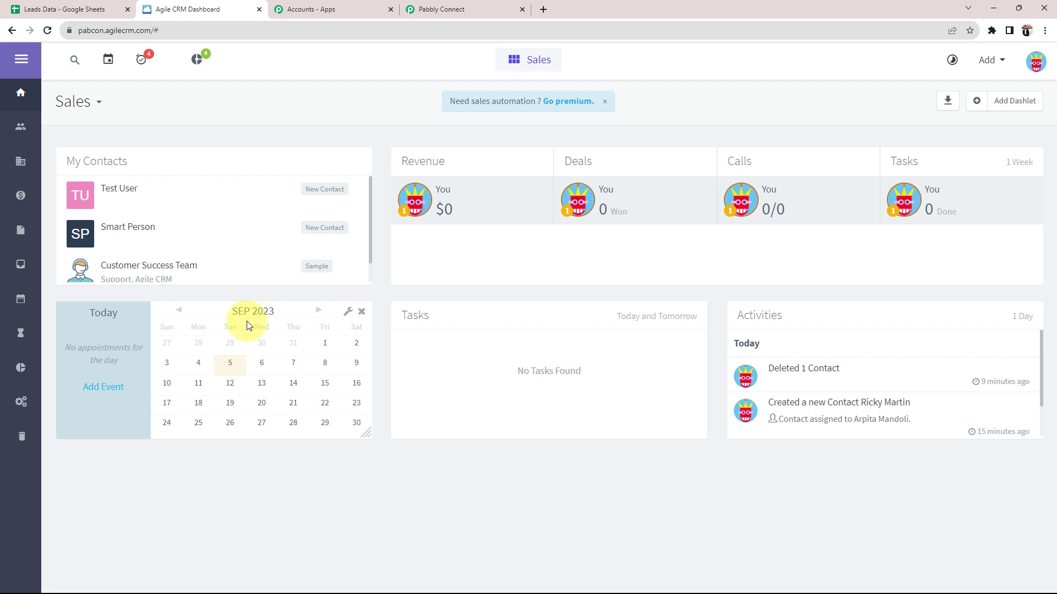
pyautogui.click(471, 9)
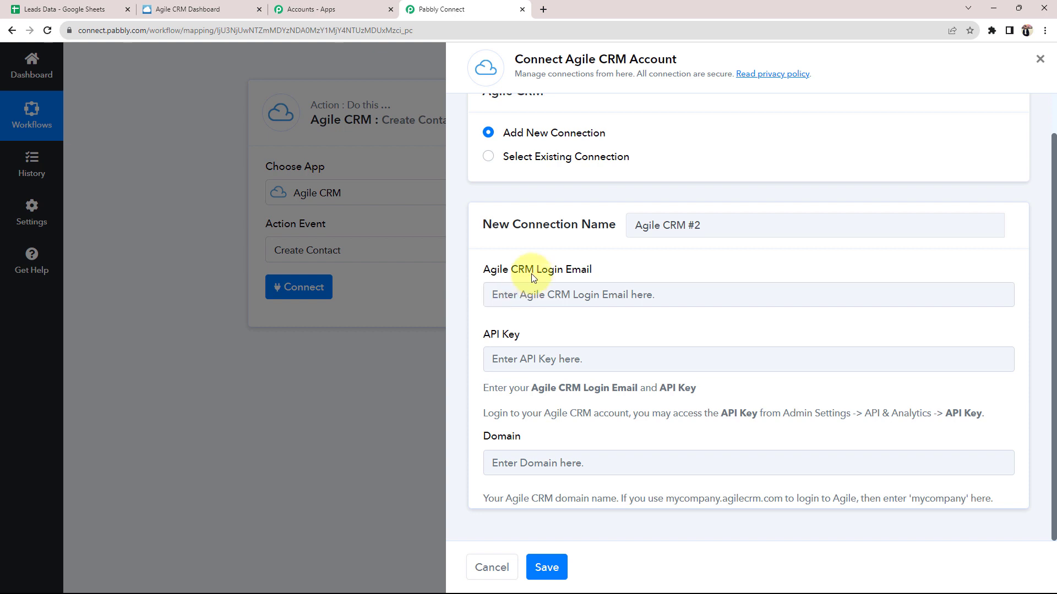
# Enter the Agile CRM account's login email address
pyautogui.moveTo(622, 269); pyautogui.dragTo(450, 272)
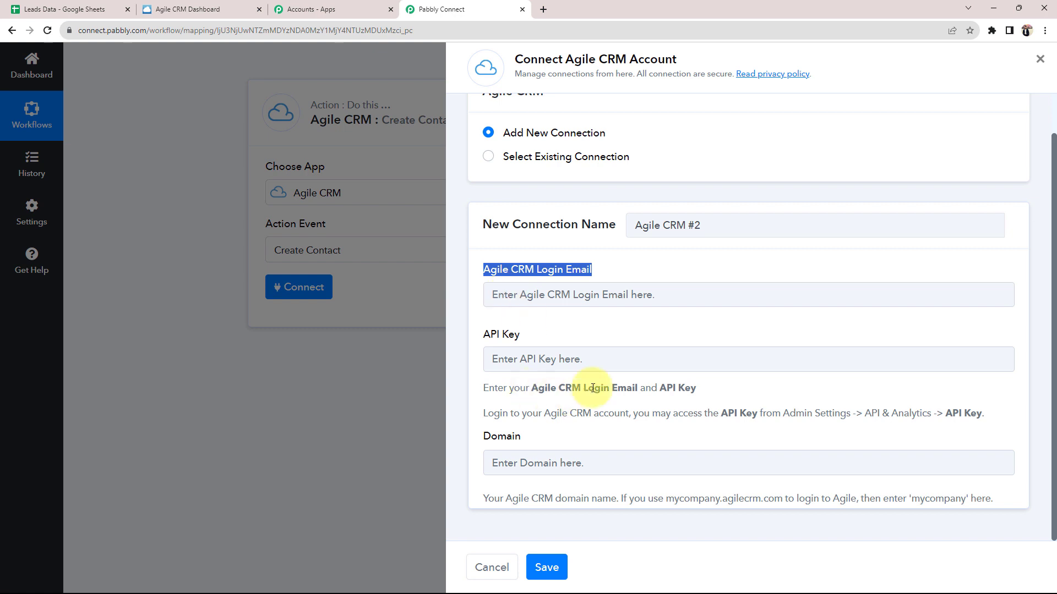
pyautogui.click(494, 273)
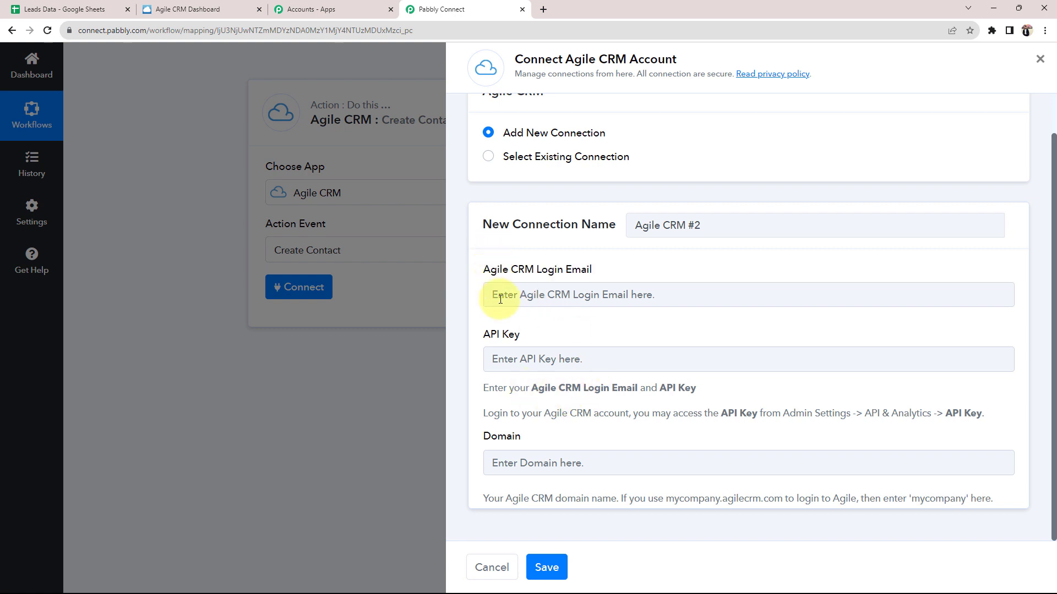
pyautogui.click(533, 296)
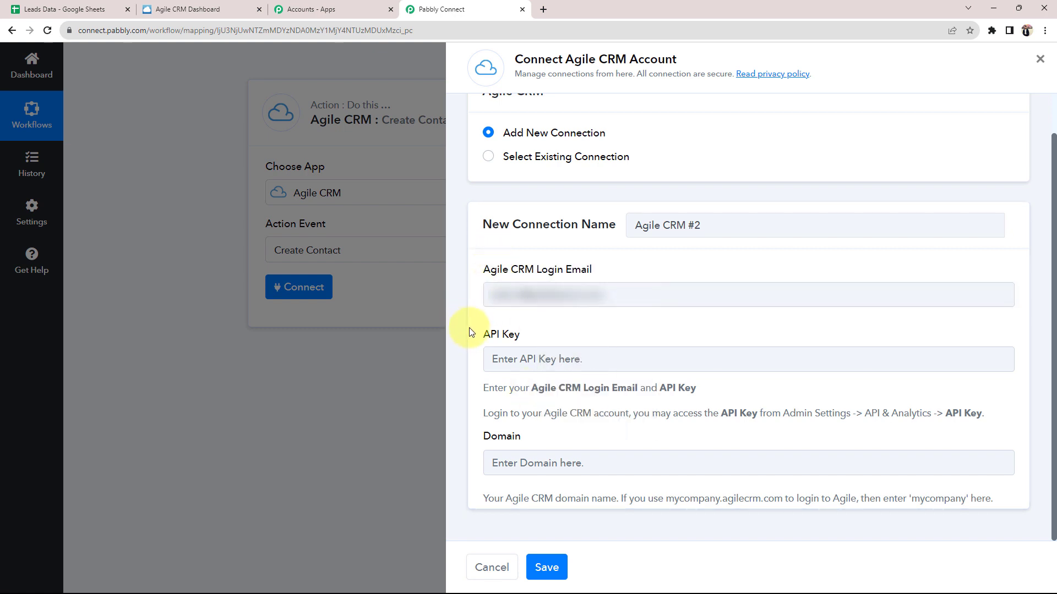
# Read the API key help text pointing to Admin Settings, then go to Agile CRM
pyautogui.moveTo(519, 334); pyautogui.dragTo(483, 334)
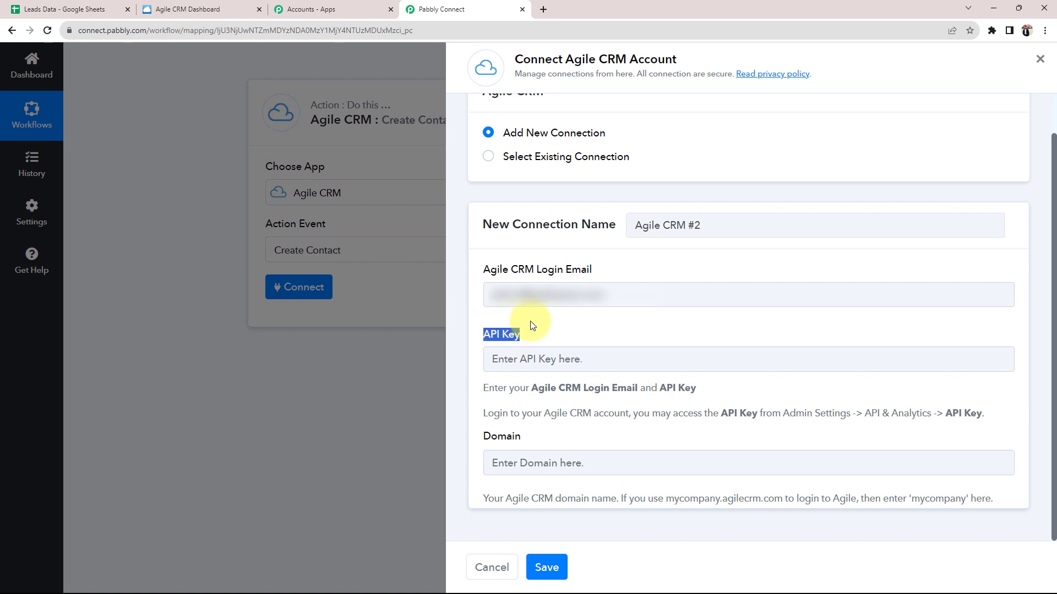
pyautogui.click(494, 325)
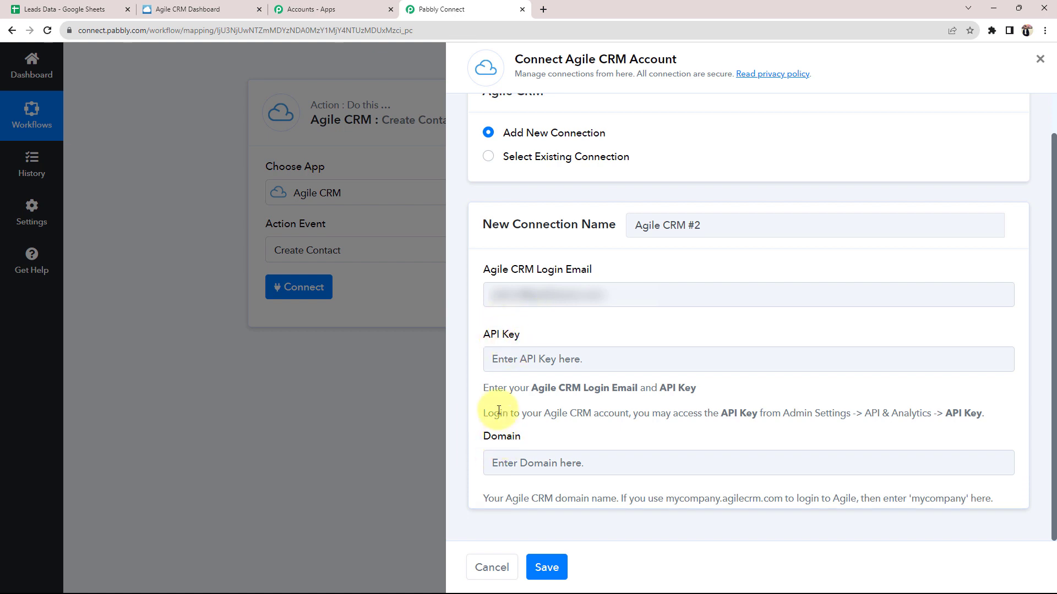
pyautogui.moveTo(532, 414)
pyautogui.mouseDown()
pyautogui.moveTo(597, 427)
pyautogui.moveTo(672, 418)
pyautogui.mouseUp()
pyautogui.moveTo(783, 414)
pyautogui.mouseDown()
pyautogui.moveTo(845, 416)
pyautogui.moveTo(832, 389)
pyautogui.mouseUp()
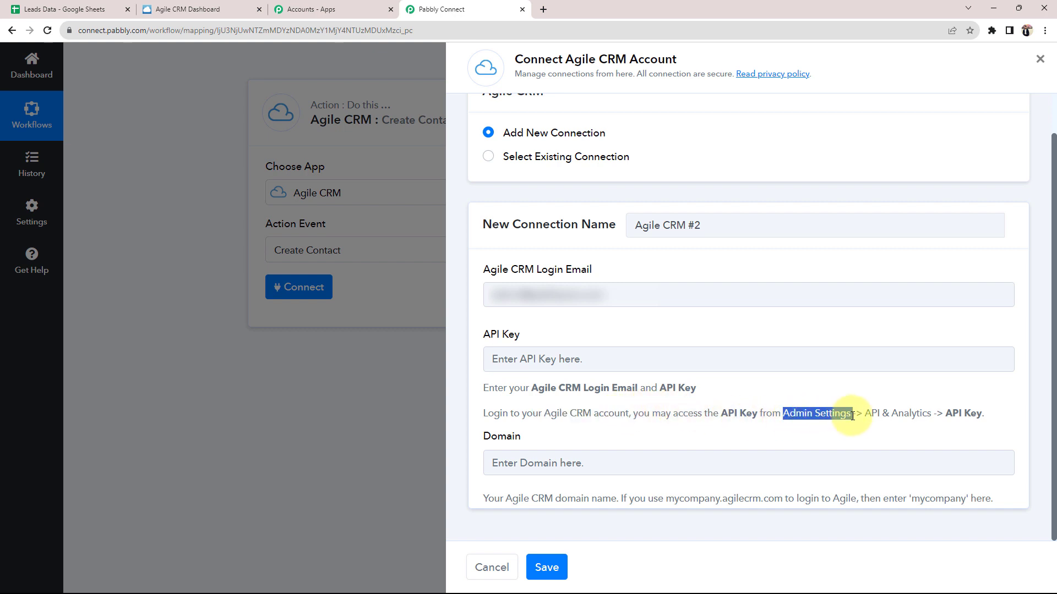
pyautogui.click(832, 389)
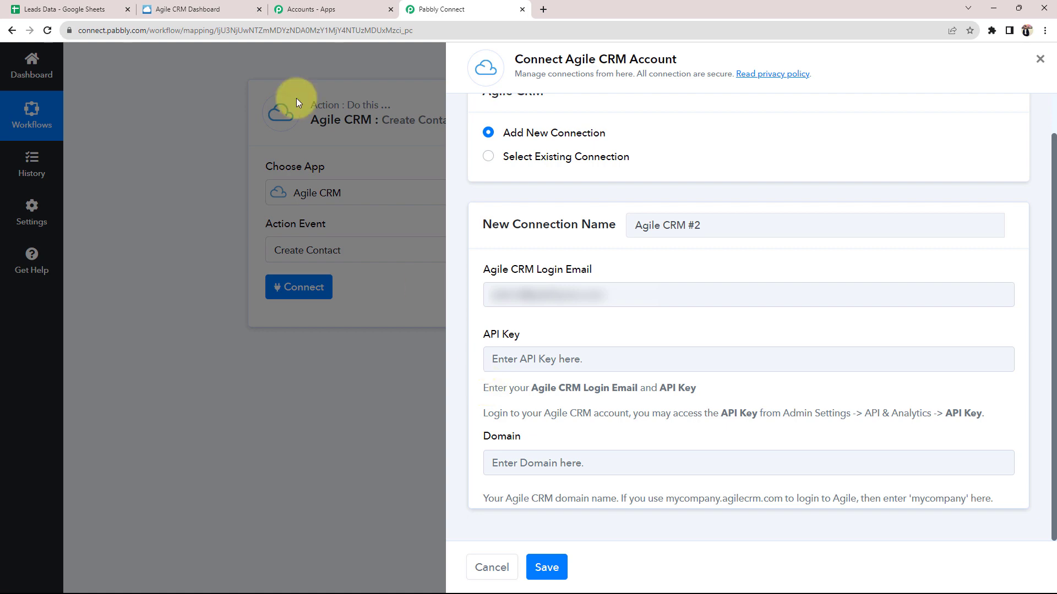
pyautogui.click(203, 7)
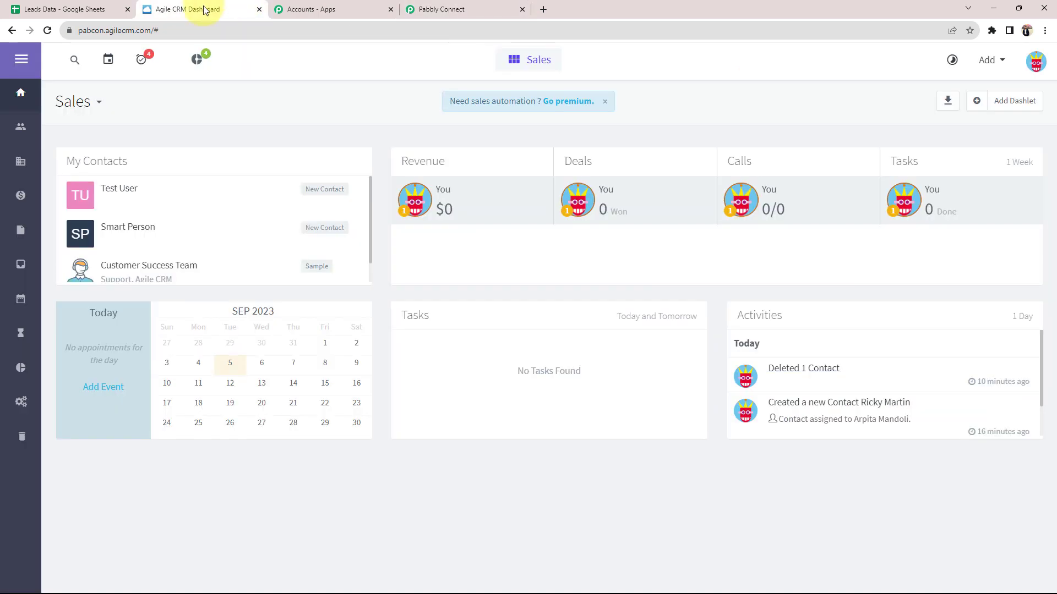
# Copy the REST API key from Agile CRM's Admin Settings > Developers & API page
pyautogui.click(1035, 62)
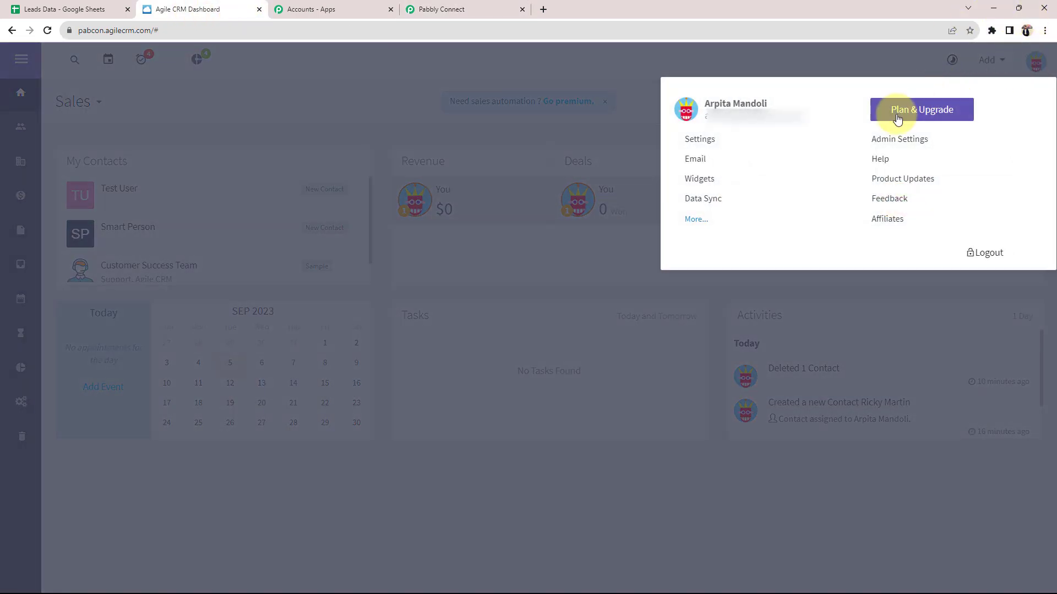
pyautogui.click(892, 142)
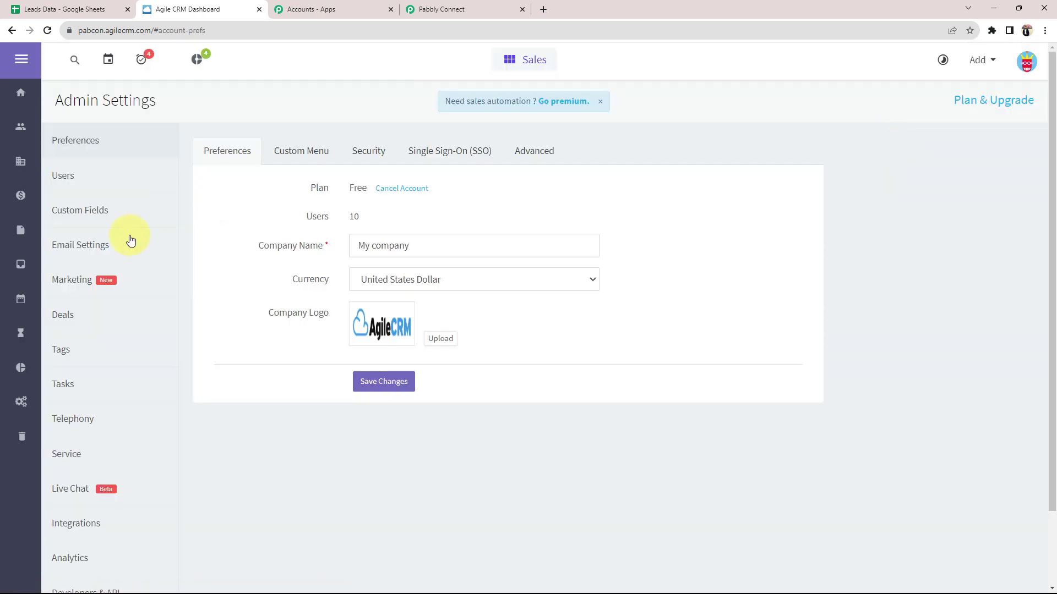
pyautogui.scroll(-3, 108, 260)
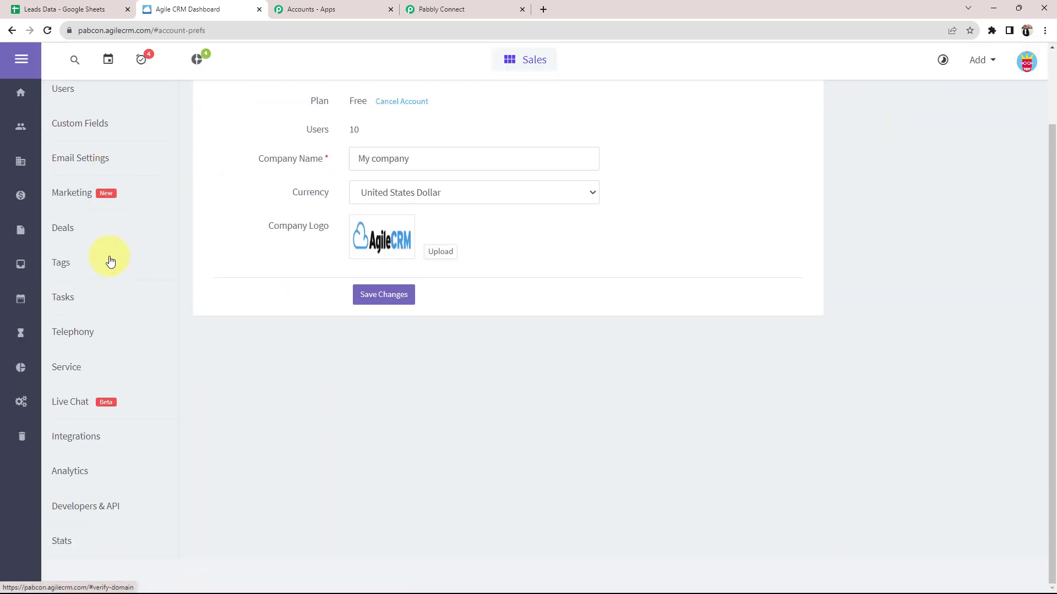
pyautogui.click(91, 506)
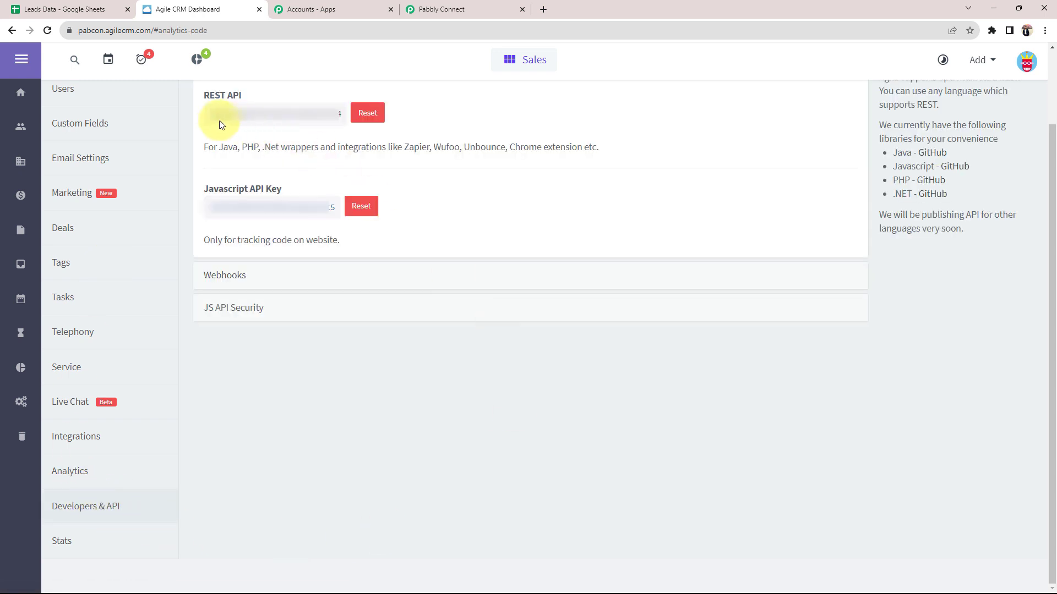
pyautogui.moveTo(212, 113); pyautogui.dragTo(363, 113)
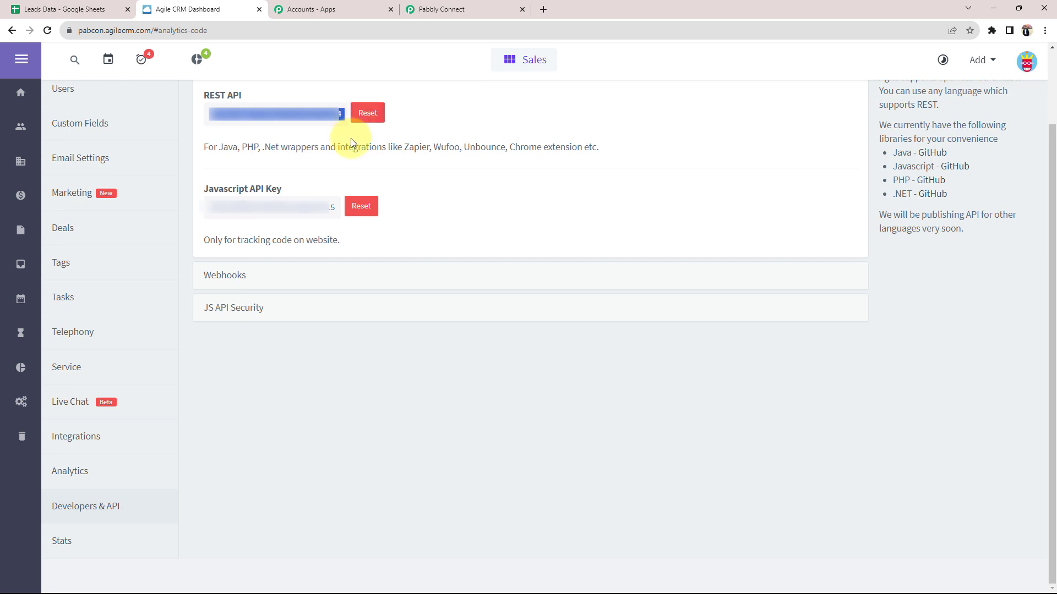
pyautogui.click(429, 9)
pyautogui.click(512, 366)
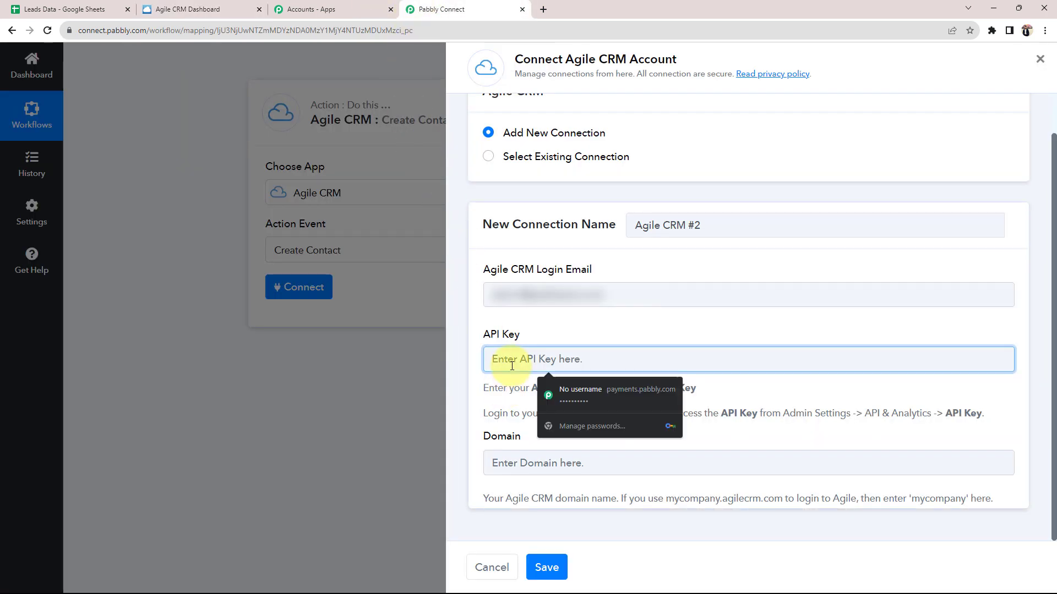
# Paste the REST API key into the API Key field and review the domain example
pyautogui.hotkey('ctrl', 'v')
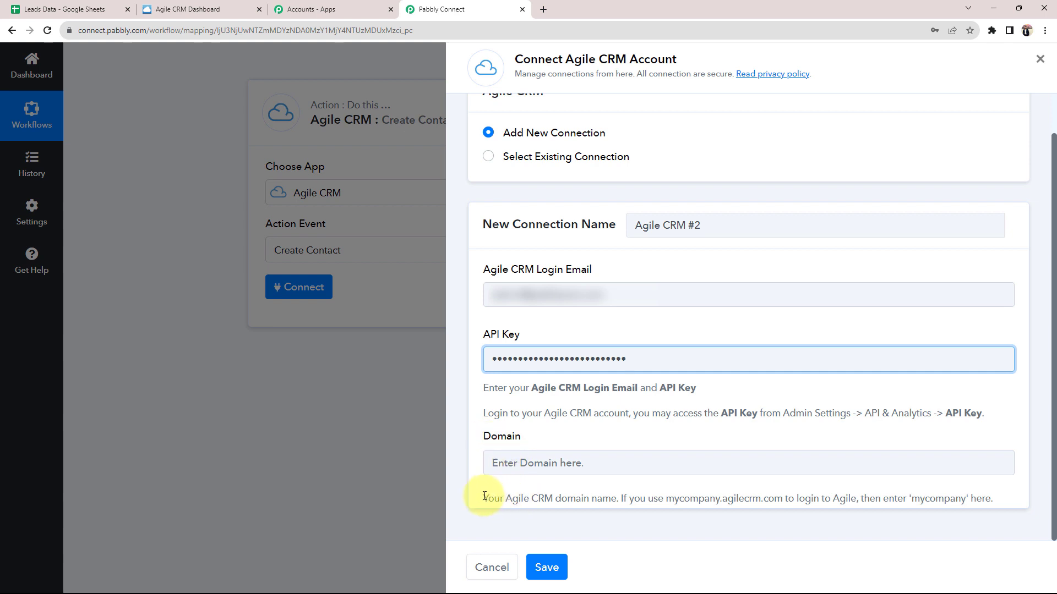
pyautogui.moveTo(485, 498); pyautogui.dragTo(616, 495)
pyautogui.click(621, 488)
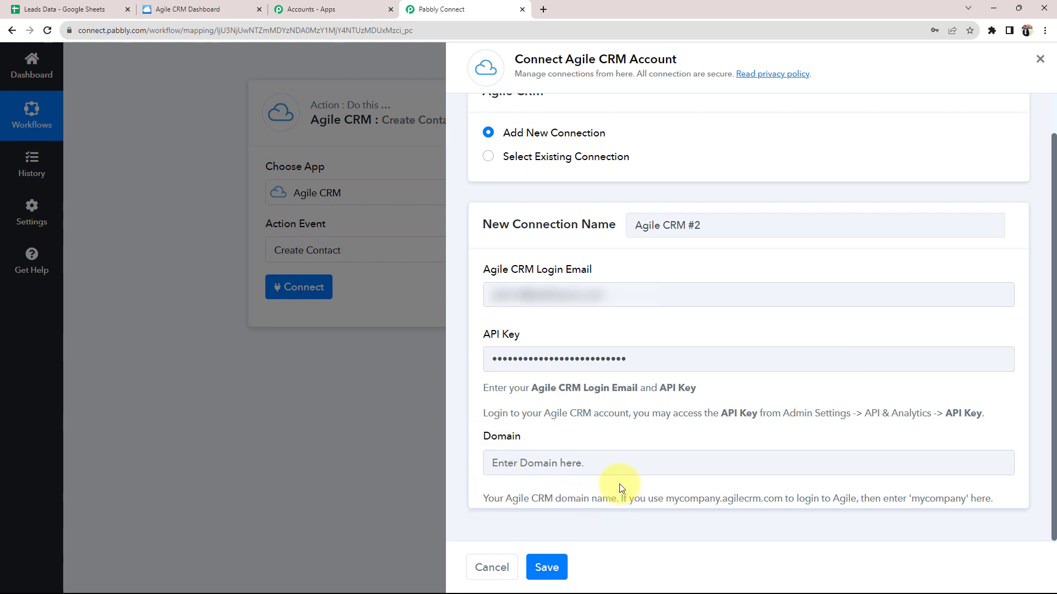
pyautogui.doubleClick(938, 499)
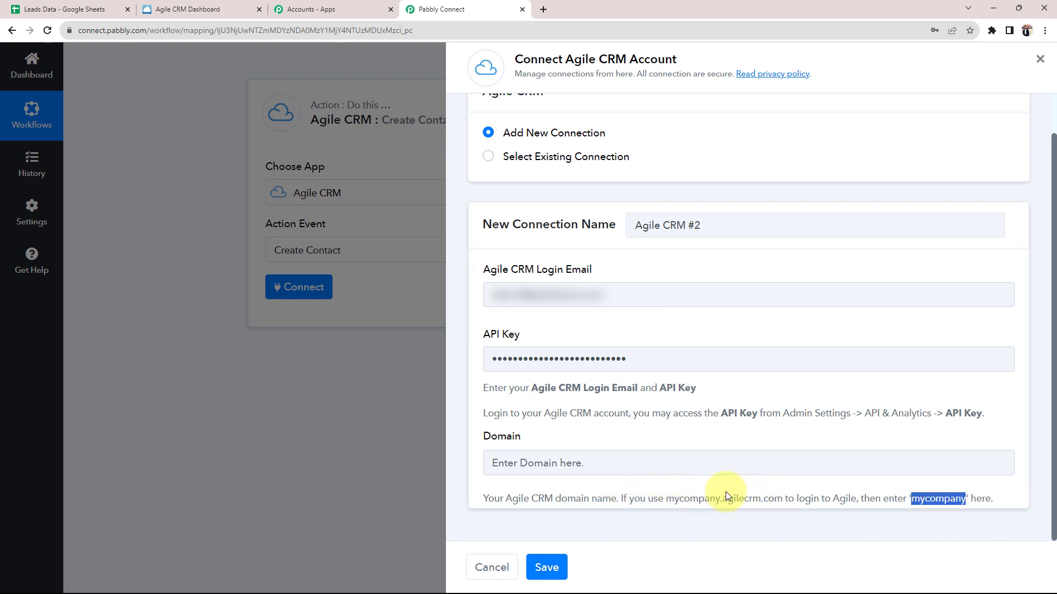
pyautogui.doubleClick(725, 491)
pyautogui.click(695, 490)
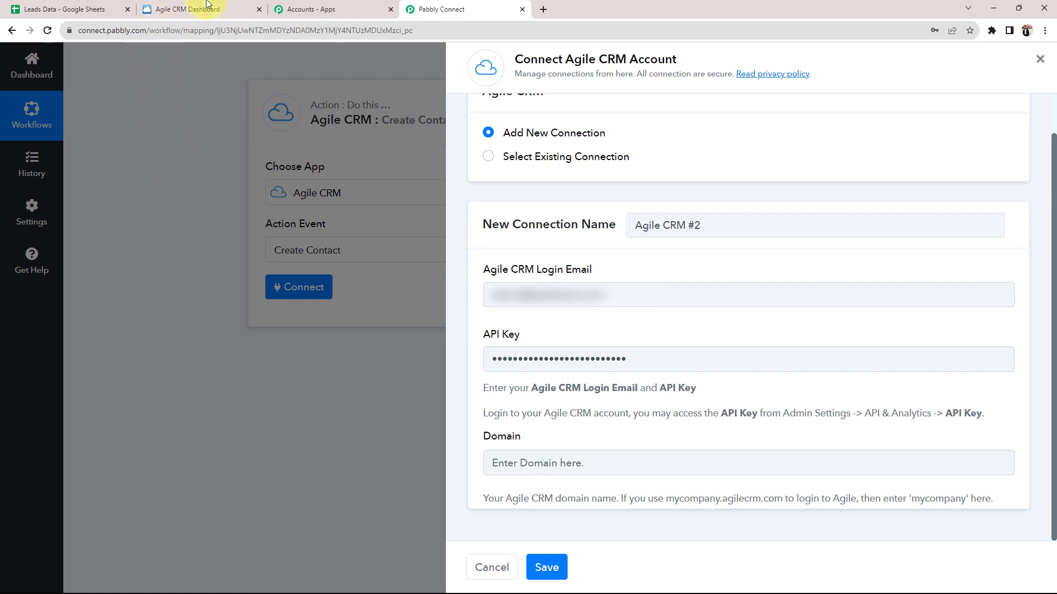
pyautogui.click(188, 9)
# Find the subdomain 'pabcon' in the Agile CRM address and return to the Domain field
pyautogui.click(200, 31)
pyautogui.click(104, 30)
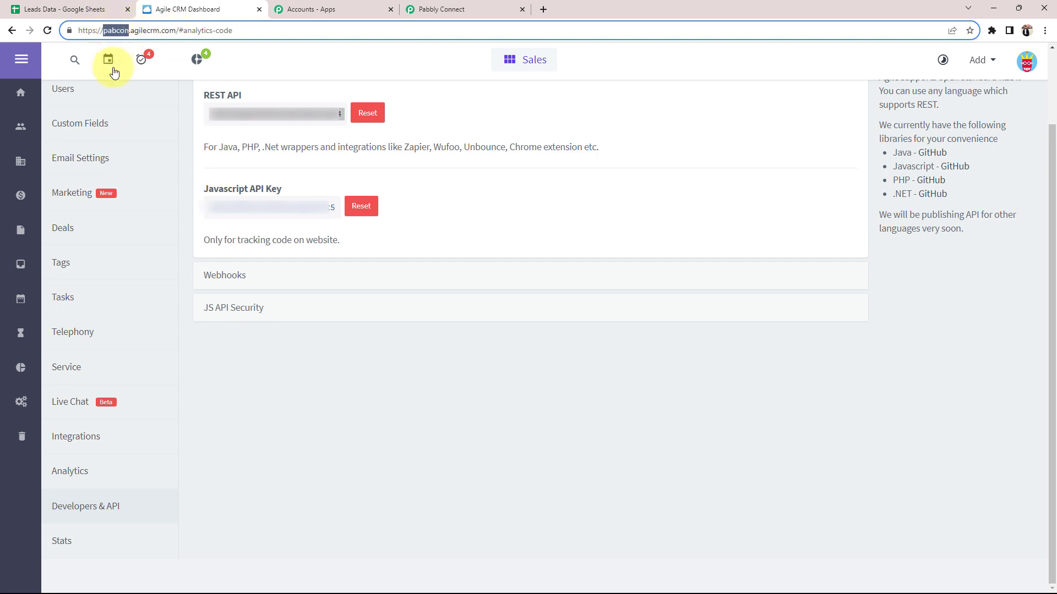
pyautogui.click(435, 9)
pyautogui.click(560, 461)
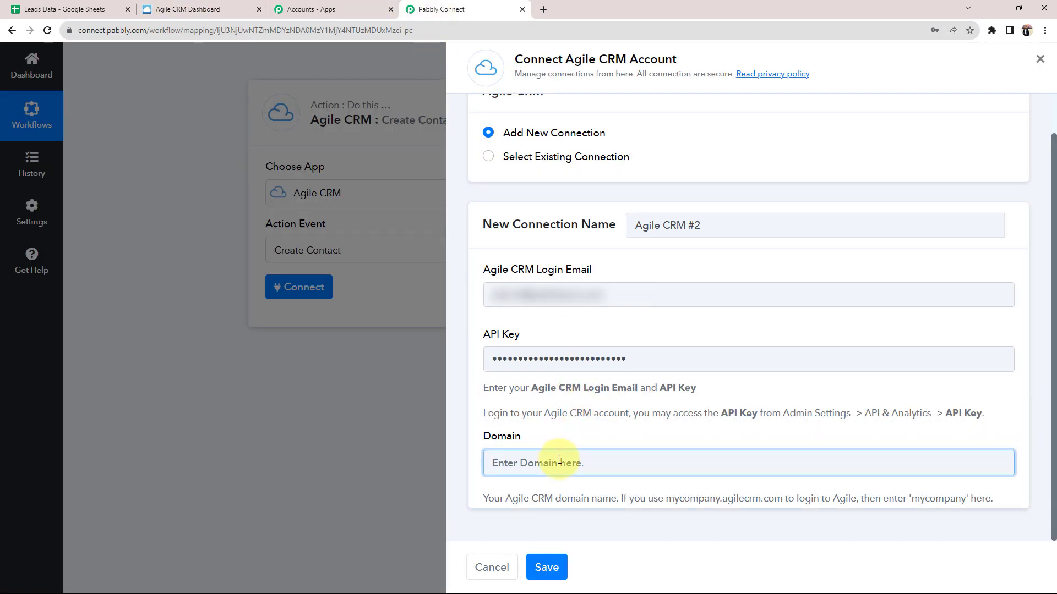
# Enter domain 'pabcon' and save the new Agile CRM connection
pyautogui.write('pabcon')
pyautogui.click(546, 564)
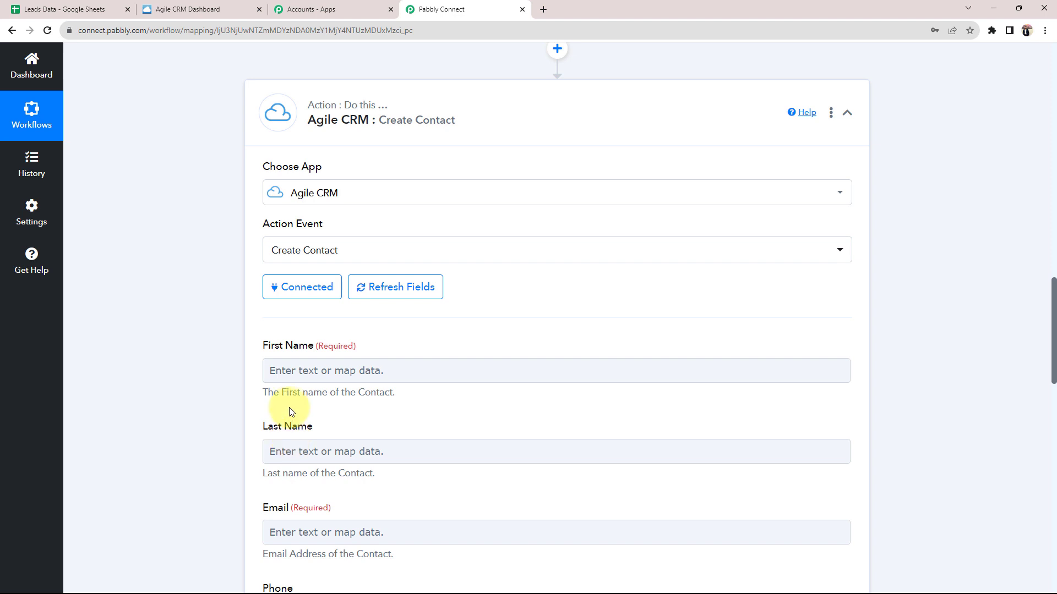
pyautogui.scroll(-3, 167, 380)
pyautogui.click(275, 176)
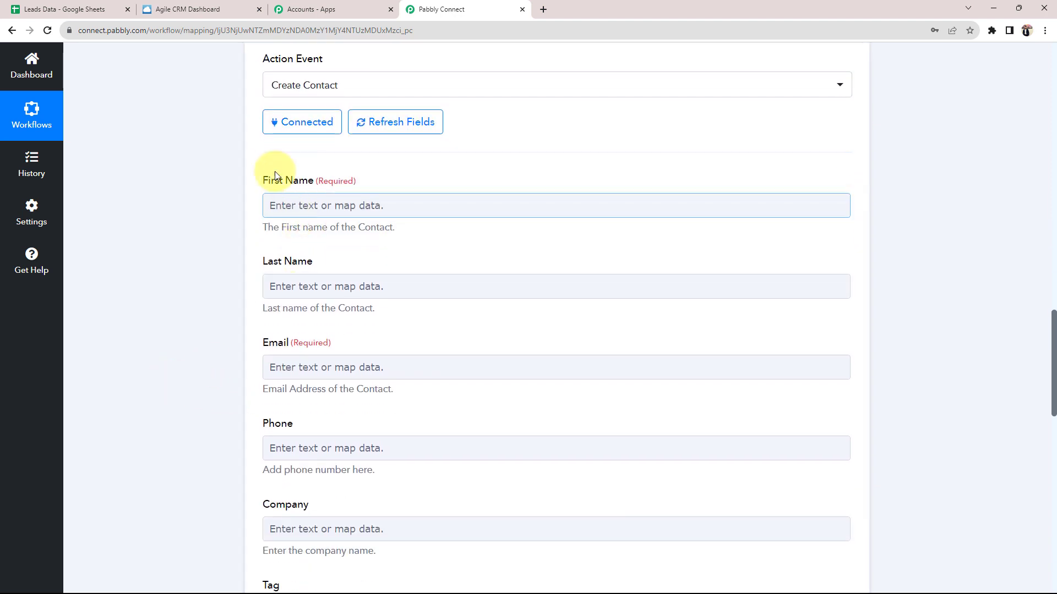
pyautogui.moveTo(263, 180); pyautogui.dragTo(338, 182)
# Look over the empty Create Contact fields and the sheet's sample first and last names
pyautogui.scroll(-2, 223, 401)
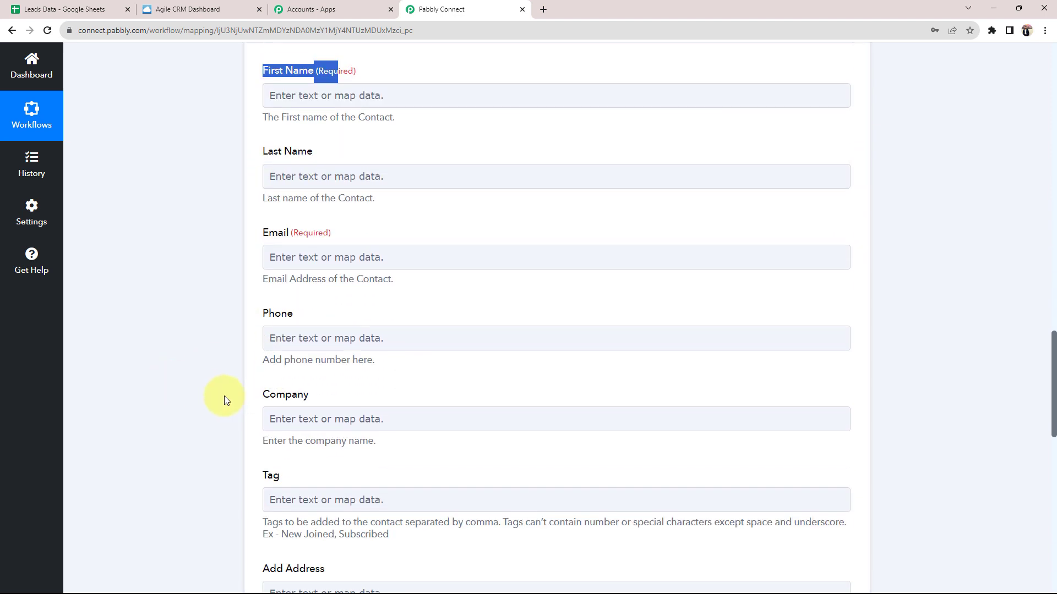
pyautogui.scroll(-2, 224, 400)
pyautogui.scroll(-2, 225, 400)
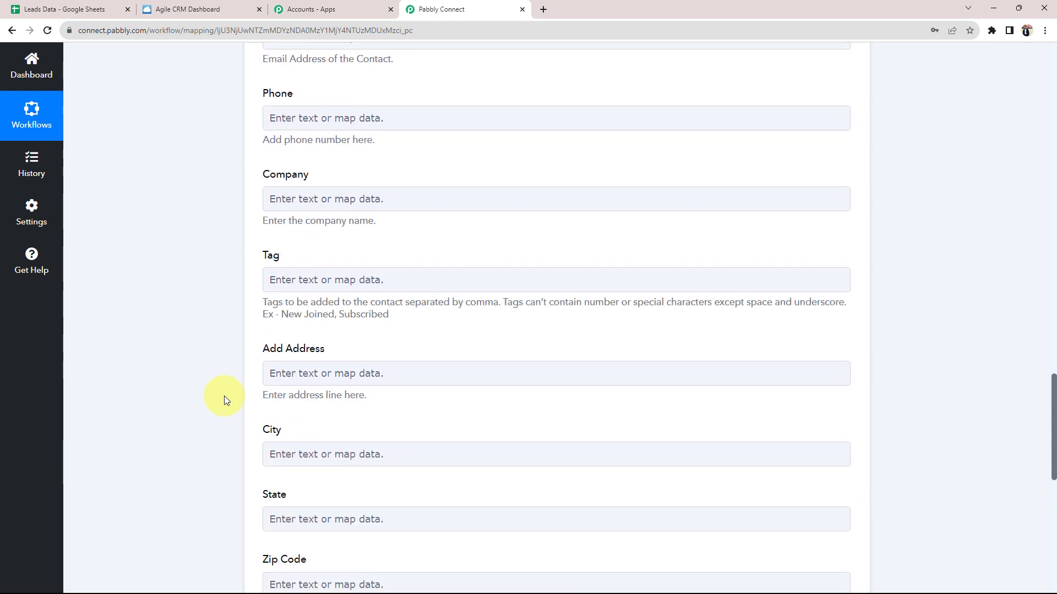
pyautogui.scroll(3, 223, 395)
pyautogui.scroll(2, 223, 395)
pyautogui.scroll(2, 215, 388)
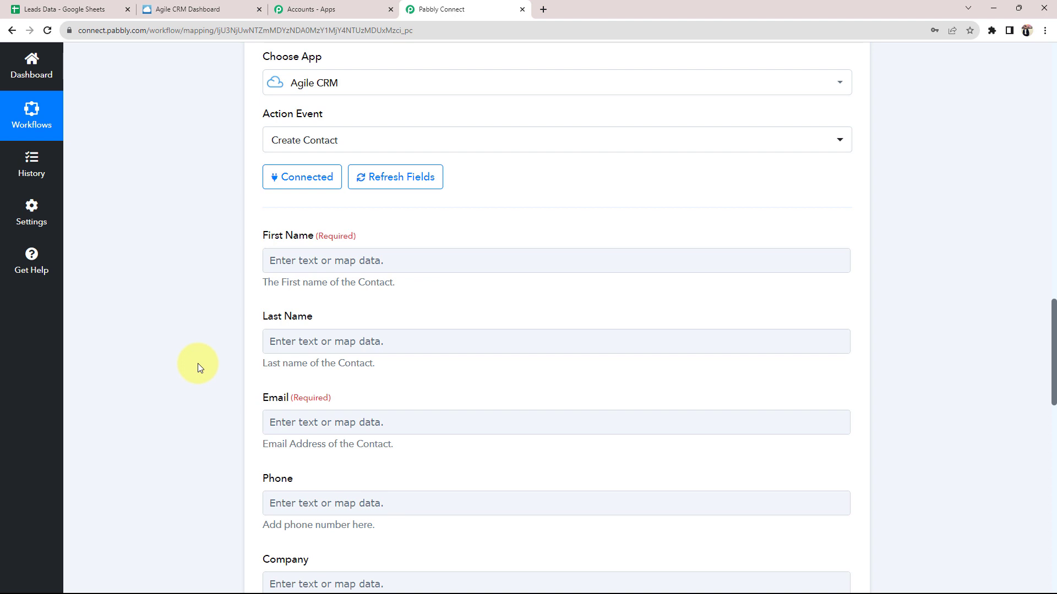
pyautogui.scroll(1, 199, 368)
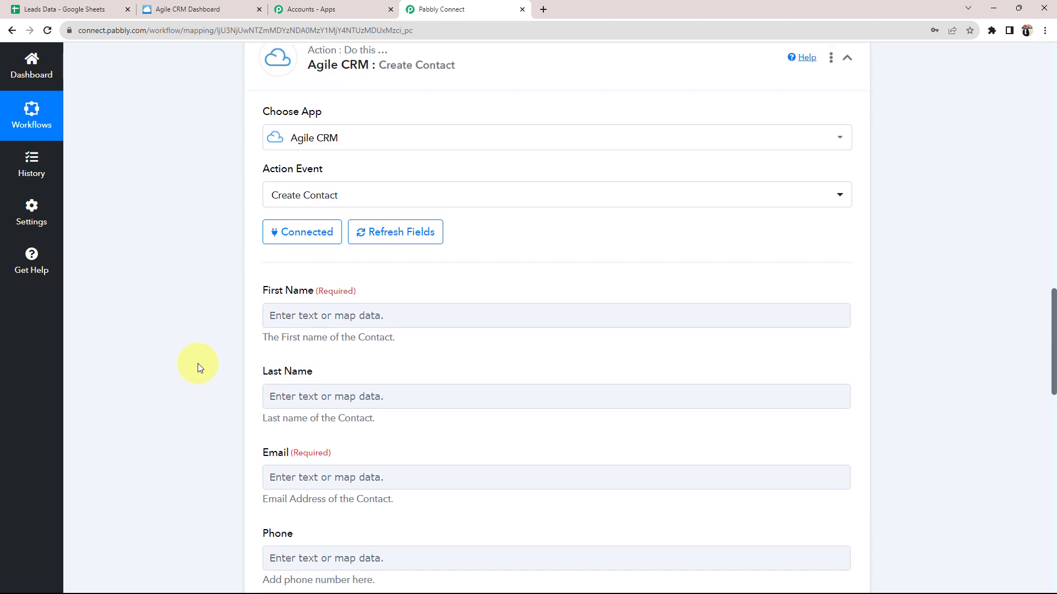
pyautogui.scroll(9, 199, 368)
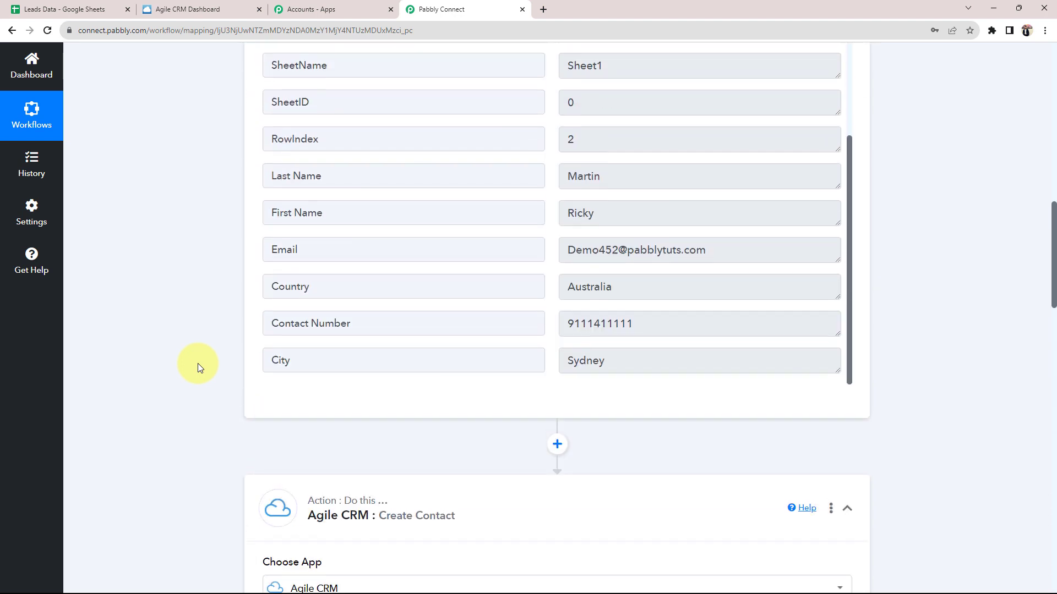
pyautogui.doubleClick(625, 263)
pyautogui.doubleClick(606, 220)
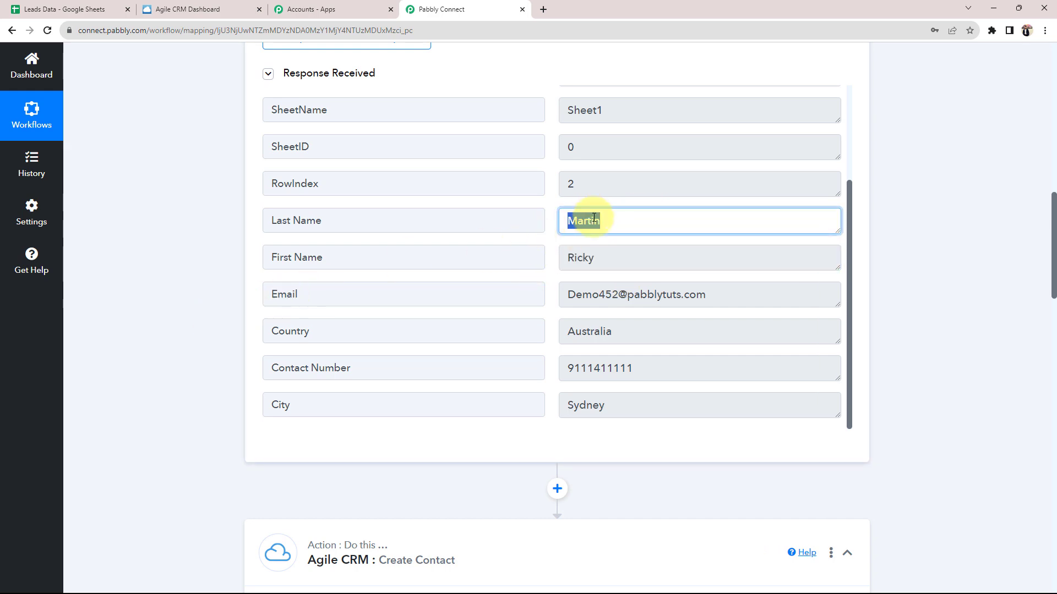
pyautogui.scroll(-6, 229, 425)
pyautogui.scroll(-2, 229, 425)
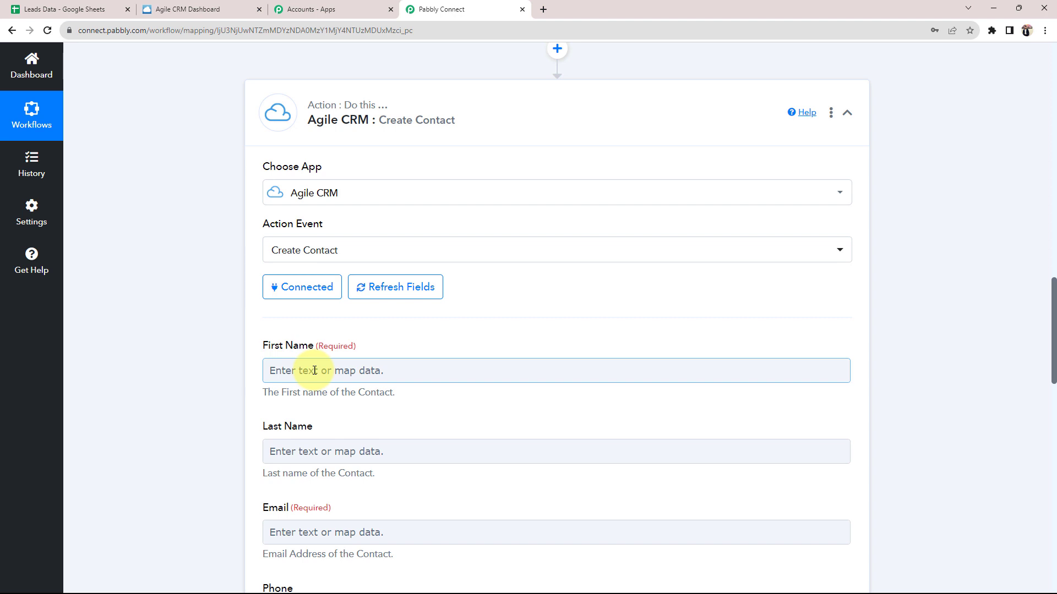
# Map the sheet's First Name and Last Name into the contact's name fields
pyautogui.click(314, 371)
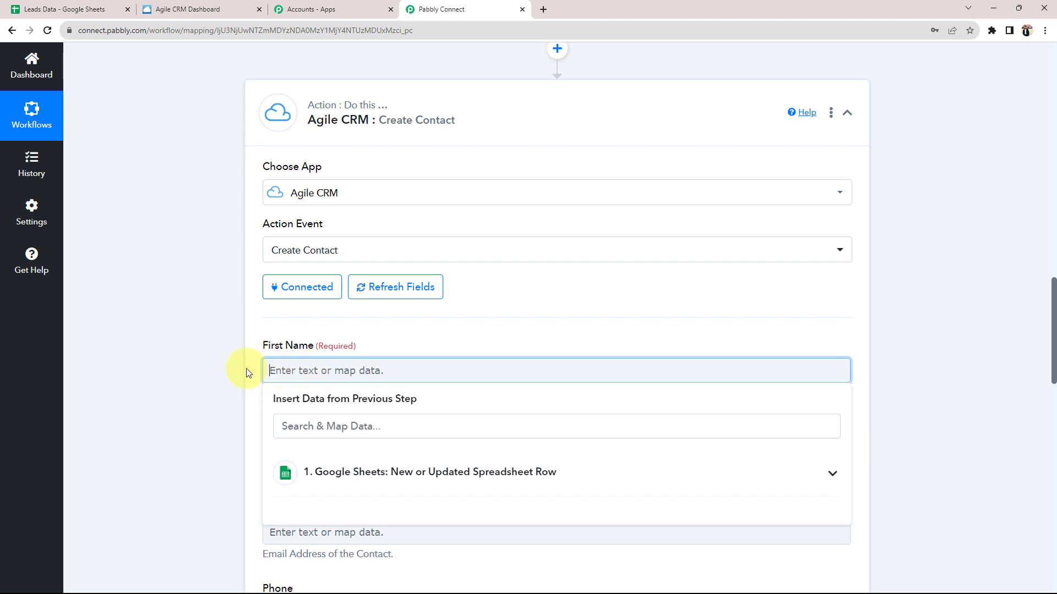
pyautogui.scroll(-2, 147, 370)
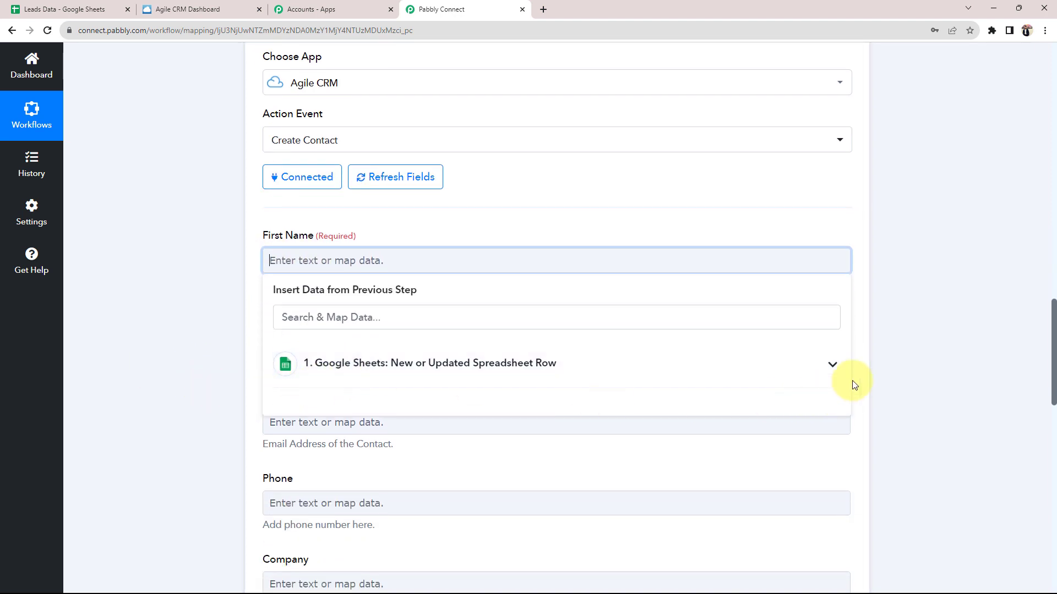
pyautogui.click(831, 366)
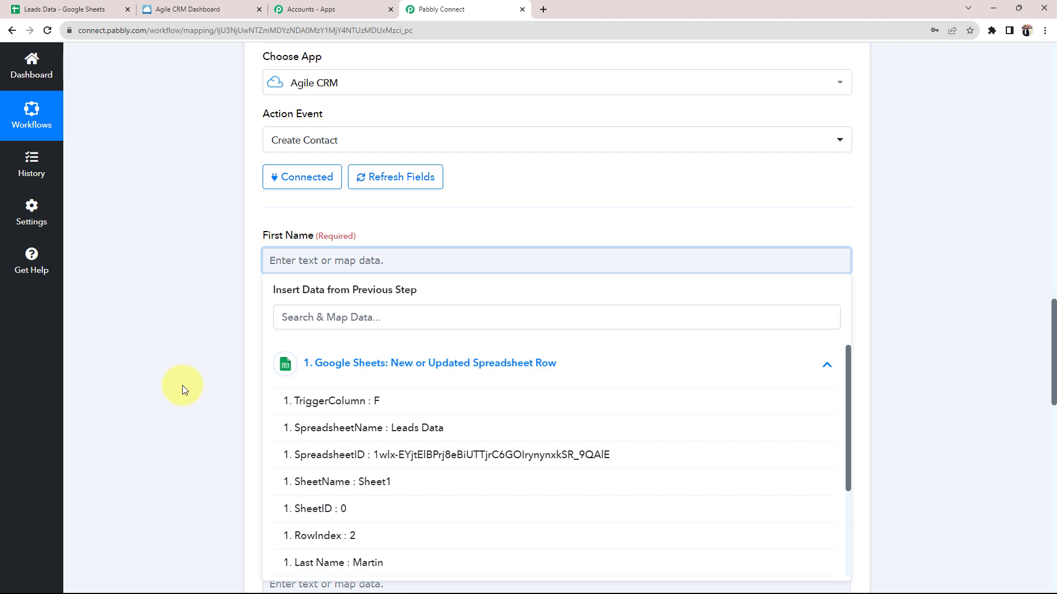
pyautogui.scroll(-1, 183, 385)
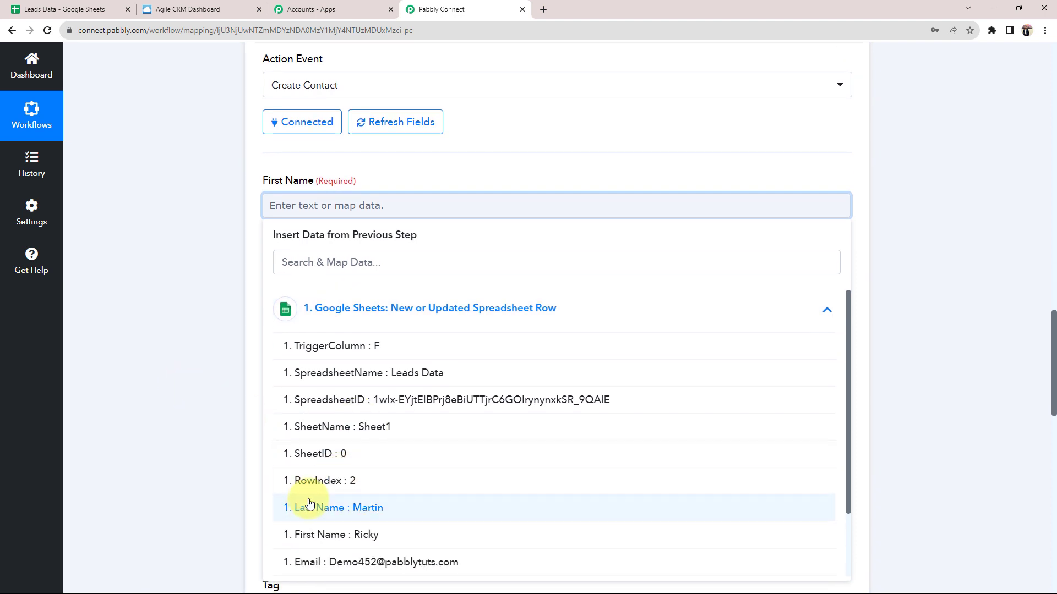
pyautogui.click(309, 538)
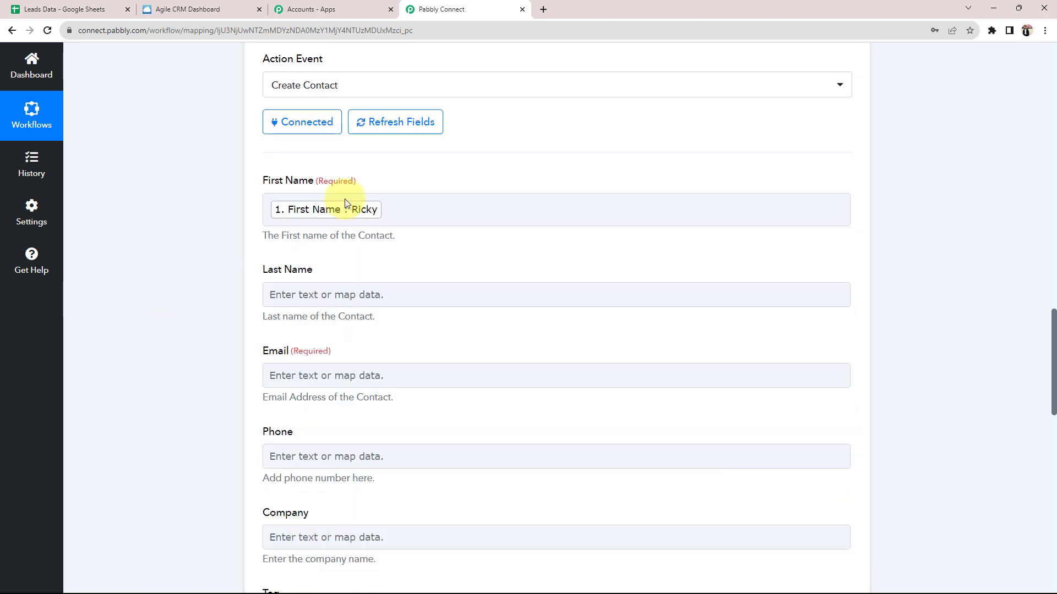
pyautogui.scroll(-2, 182, 275)
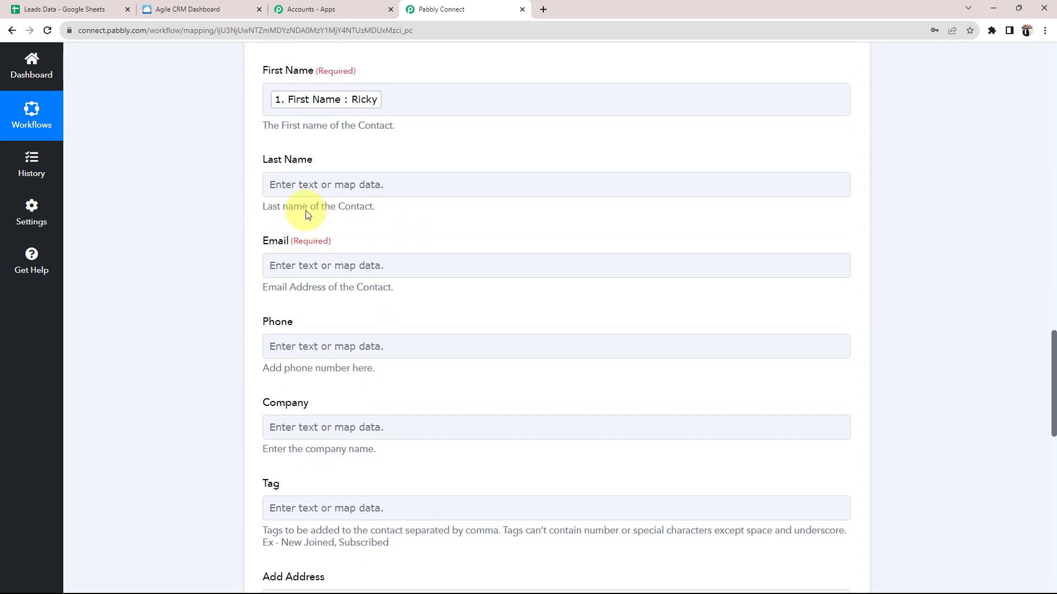
pyautogui.click(300, 187)
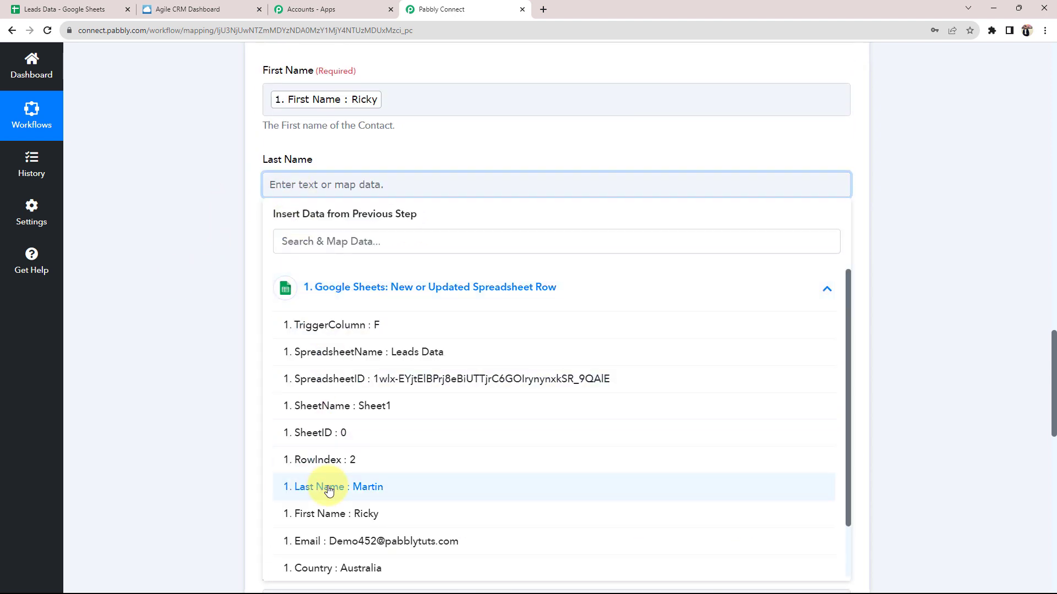
pyautogui.click(328, 487)
pyautogui.click(227, 282)
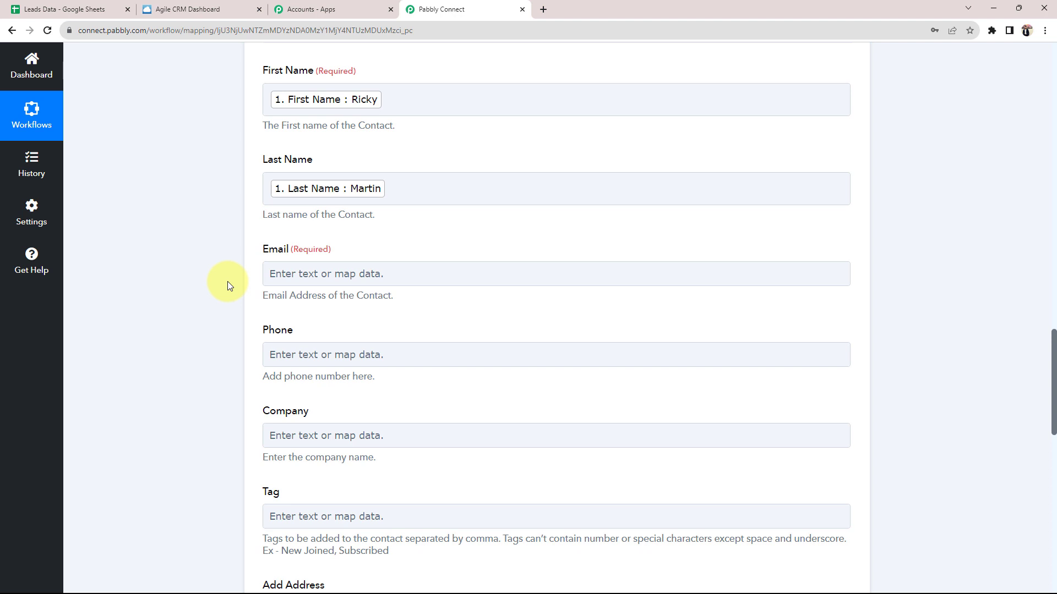
# Map the sheet's Email into Email and Contact Number into Phone
pyautogui.scroll(-2, 247, 231)
pyautogui.click(271, 171)
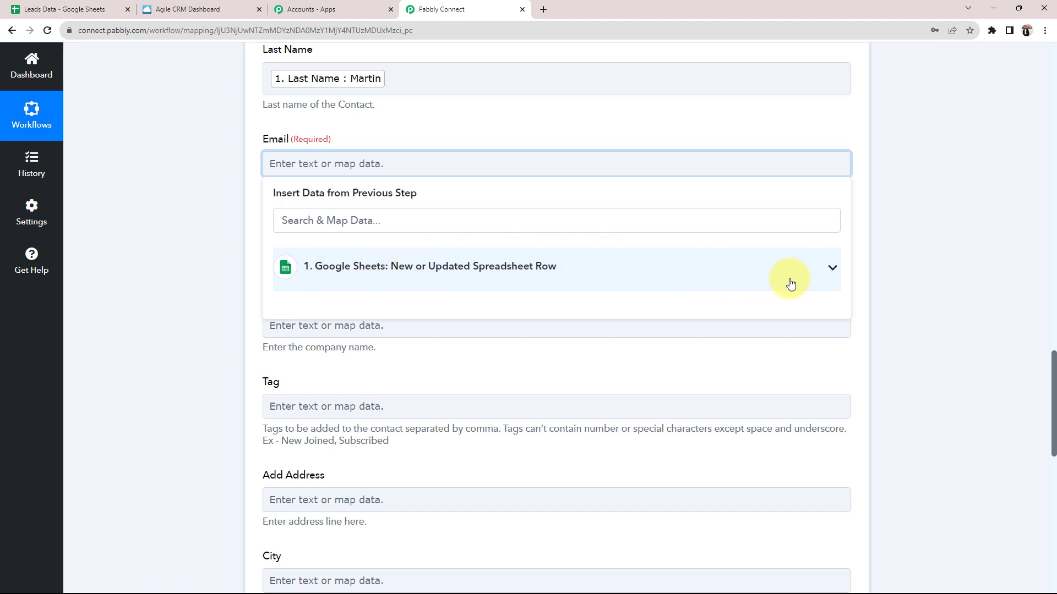
pyautogui.click(832, 270)
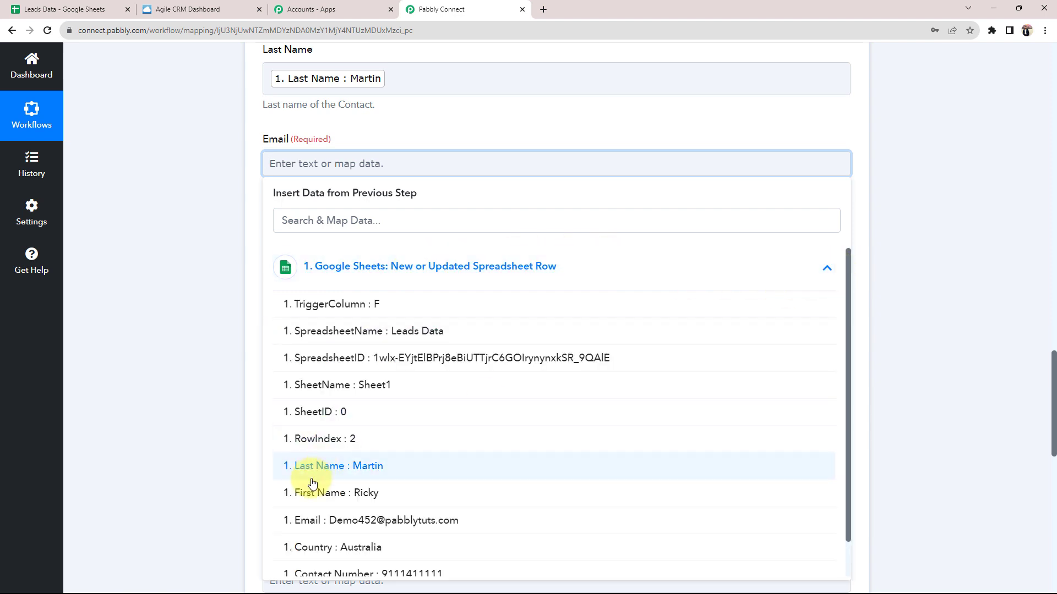
pyautogui.click(406, 520)
pyautogui.click(168, 281)
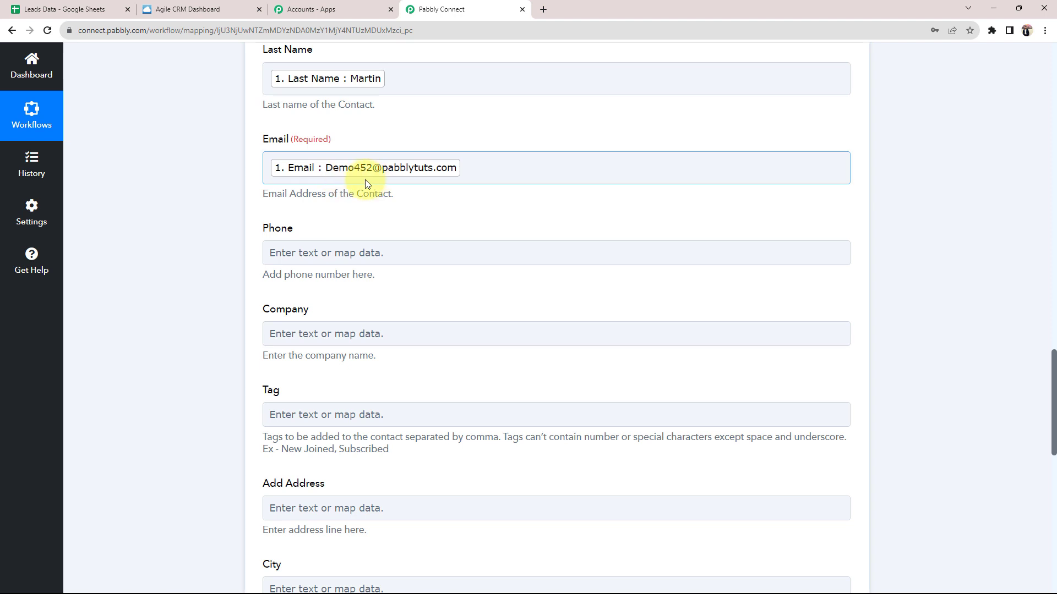
pyautogui.scroll(-2, 115, 309)
pyautogui.click(315, 151)
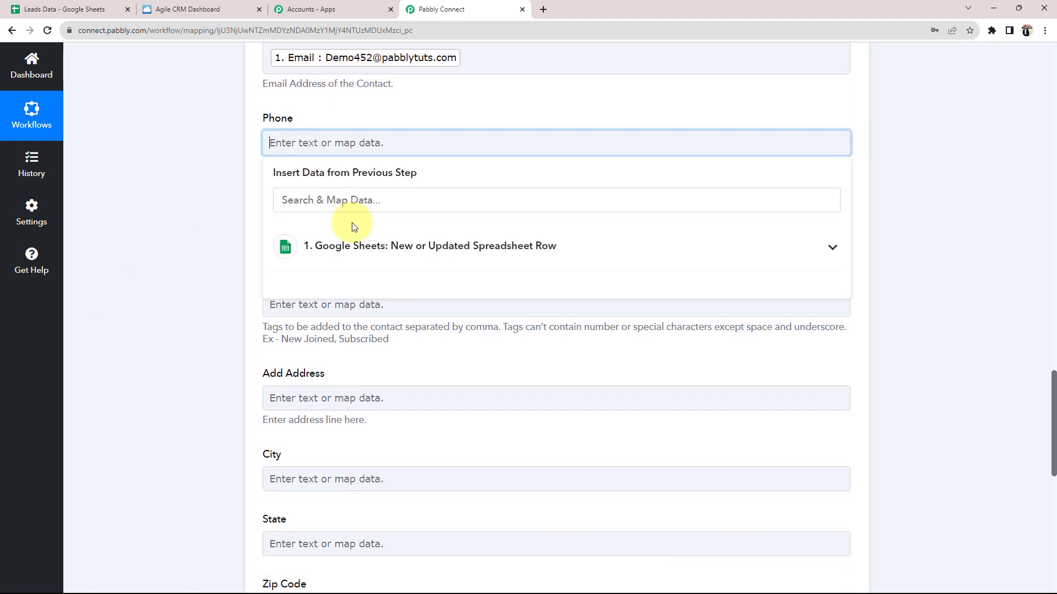
pyautogui.click(283, 224)
pyautogui.click(366, 550)
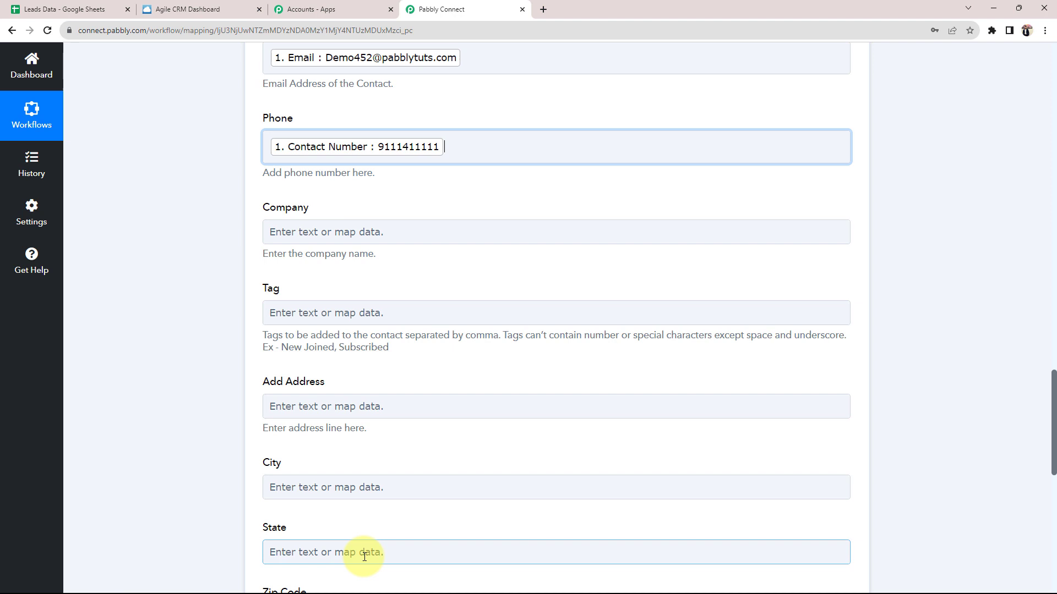
pyautogui.click(223, 318)
pyautogui.scroll(-1, 224, 318)
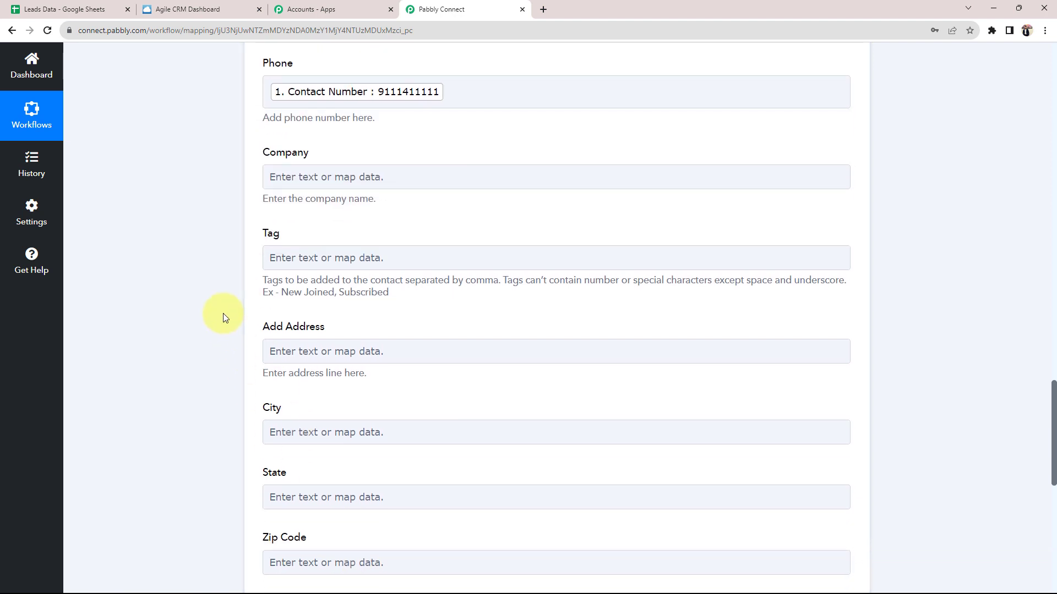
pyautogui.scroll(-1, 224, 318)
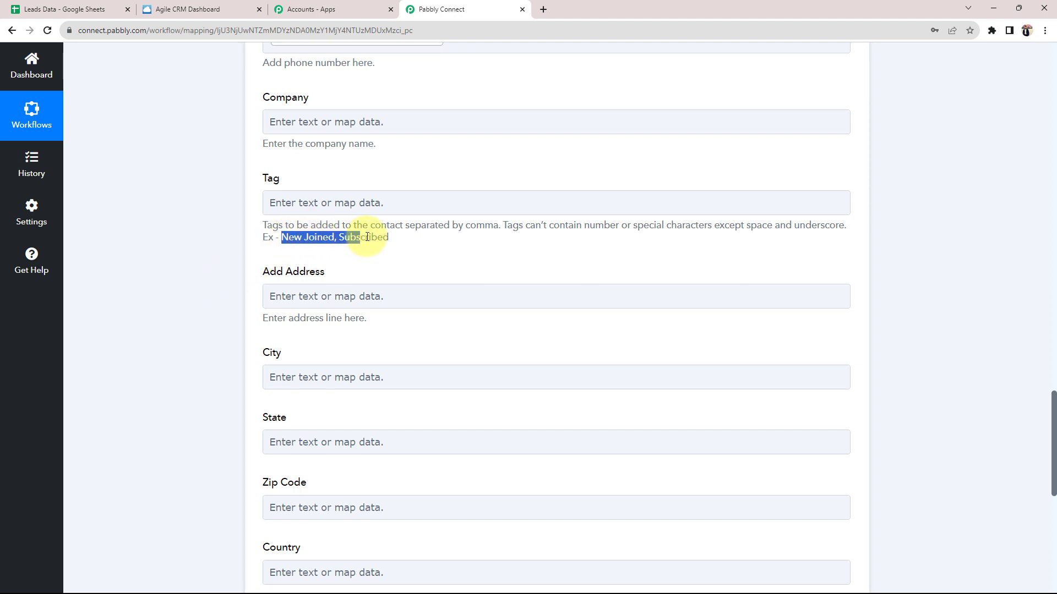
# Set the contact Tag field to 'New Lead'
pyautogui.moveTo(283, 239); pyautogui.dragTo(388, 238)
pyautogui.click(208, 245)
pyautogui.click(338, 199)
pyautogui.click(338, 199)
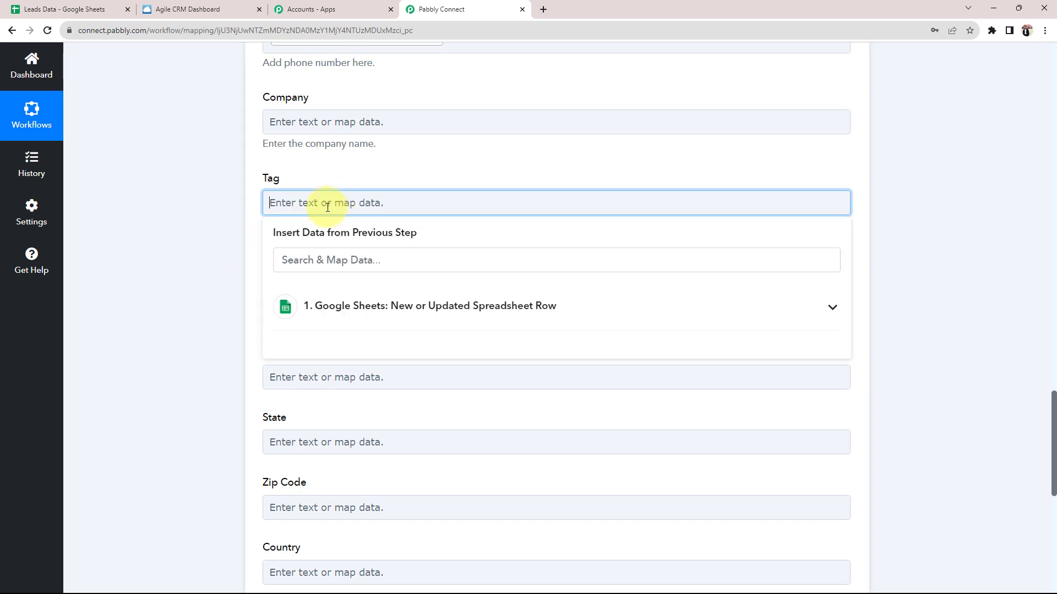
pyautogui.write('New Lead')
pyautogui.click(198, 236)
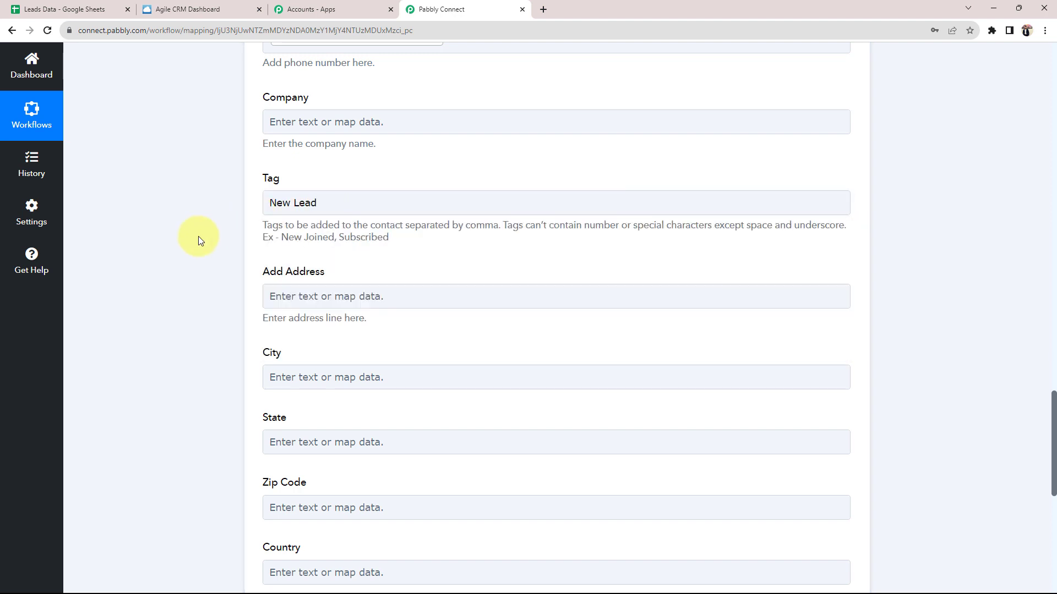
pyautogui.scroll(-1, 198, 236)
pyautogui.scroll(-1, 200, 236)
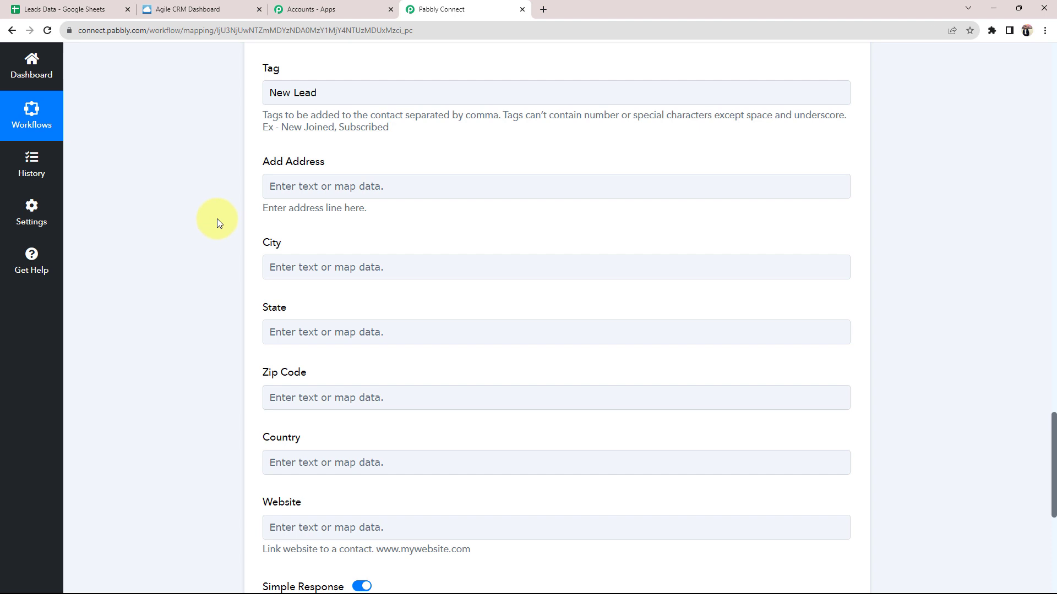
pyautogui.scroll(-2, 217, 219)
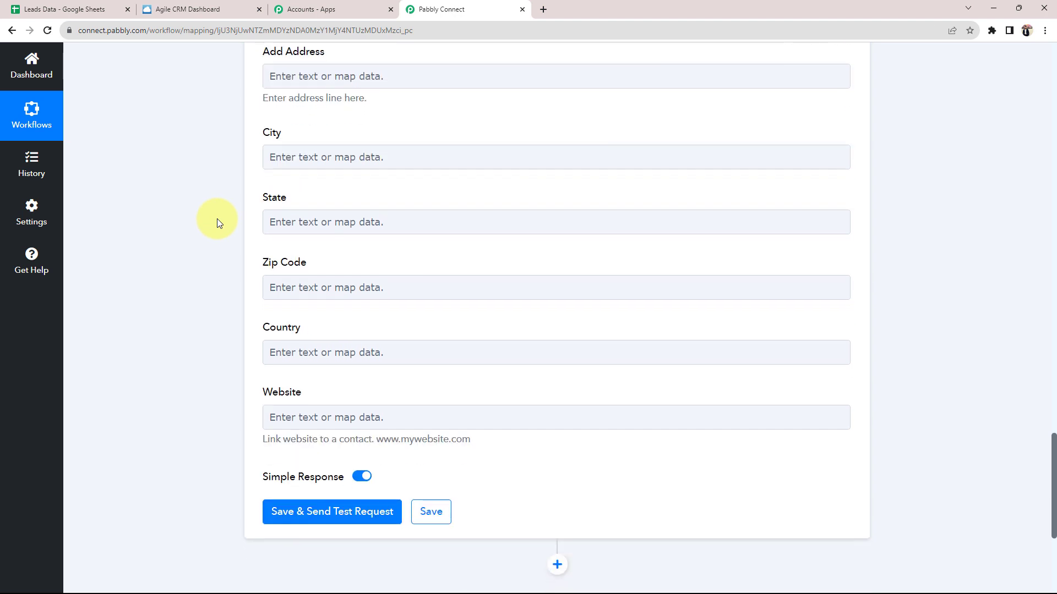
# Map the sheet's '1. City' value into the City field
pyautogui.click(298, 154)
pyautogui.click(327, 261)
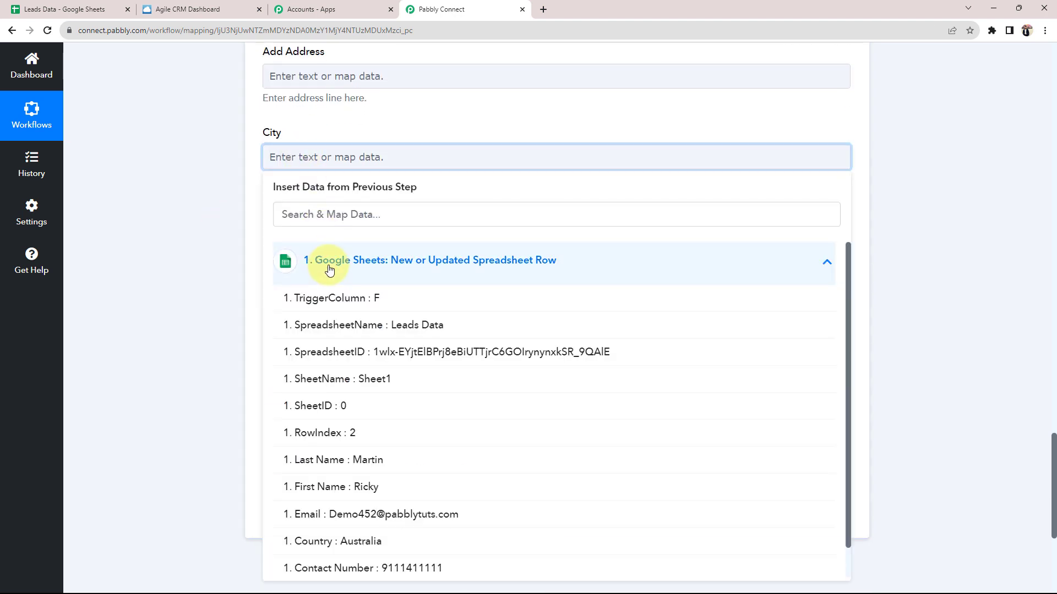
pyautogui.scroll(-1, 292, 523)
pyautogui.click(300, 562)
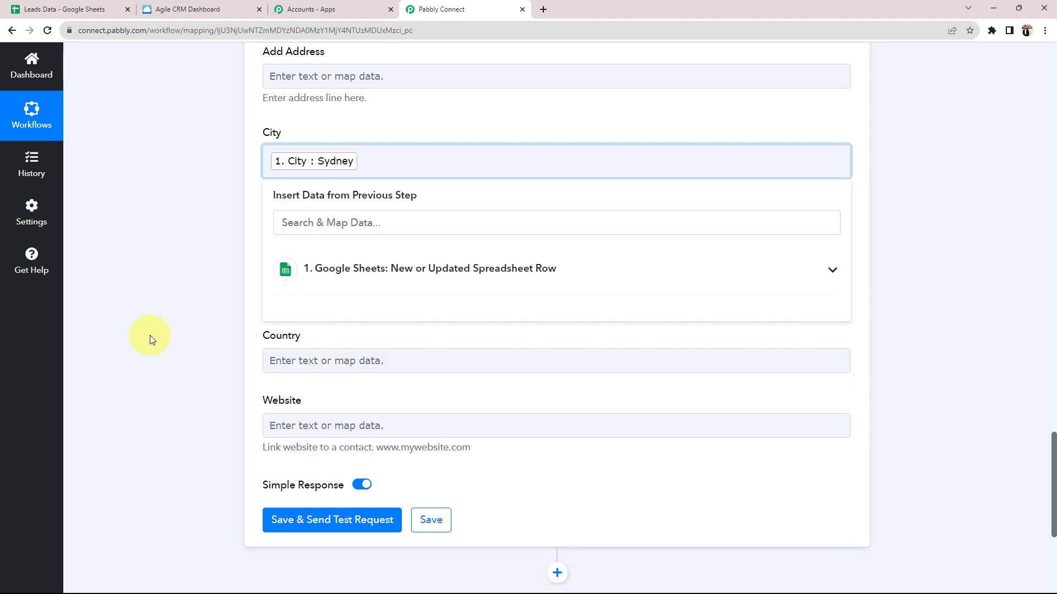
pyautogui.click(152, 339)
# Map the sheet's '1. Country' value into the Country field
pyautogui.scroll(-2, 152, 340)
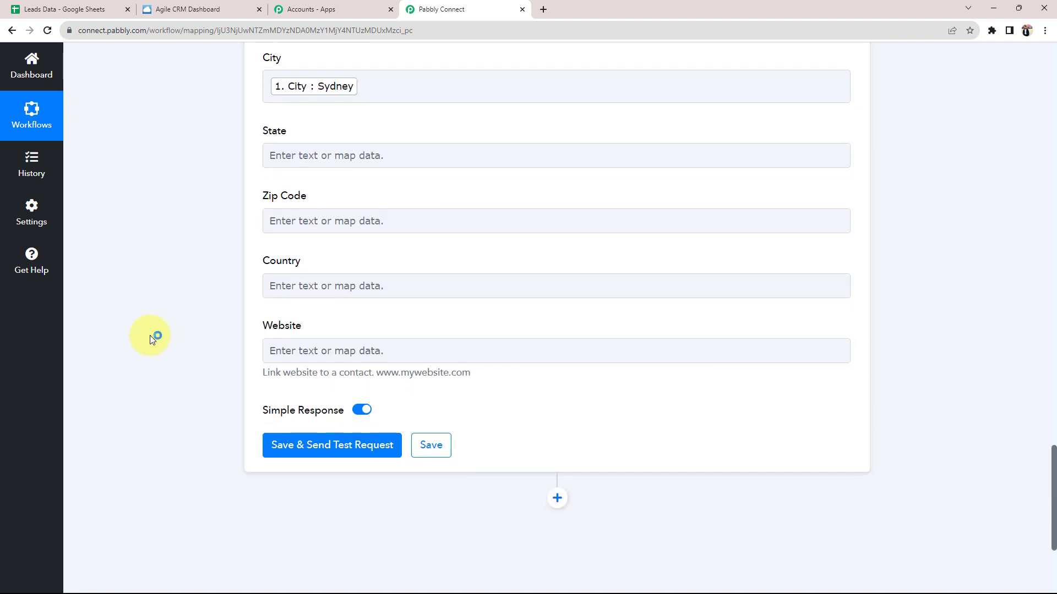
pyautogui.scroll(-2, 150, 335)
pyautogui.click(273, 196)
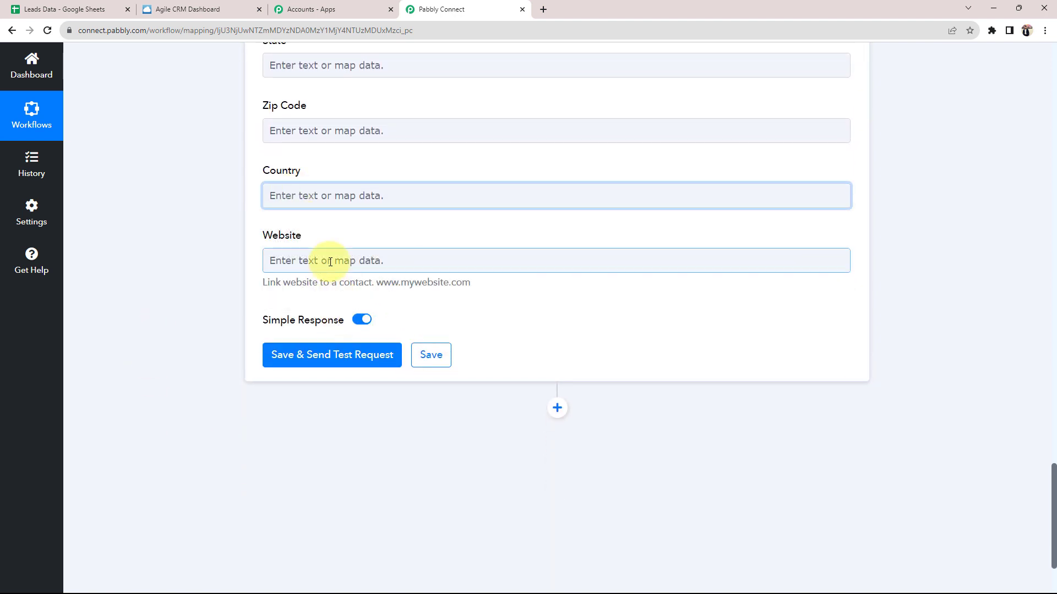
pyautogui.click(309, 199)
pyautogui.scroll(-2, 330, 413)
pyautogui.click(361, 470)
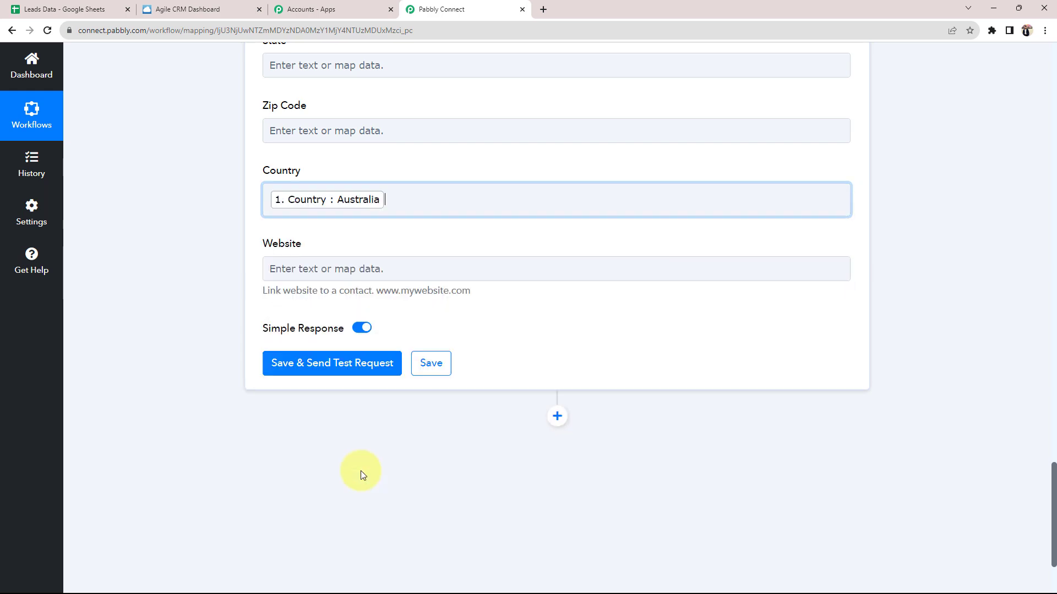
pyautogui.click(162, 265)
pyautogui.scroll(5, 162, 265)
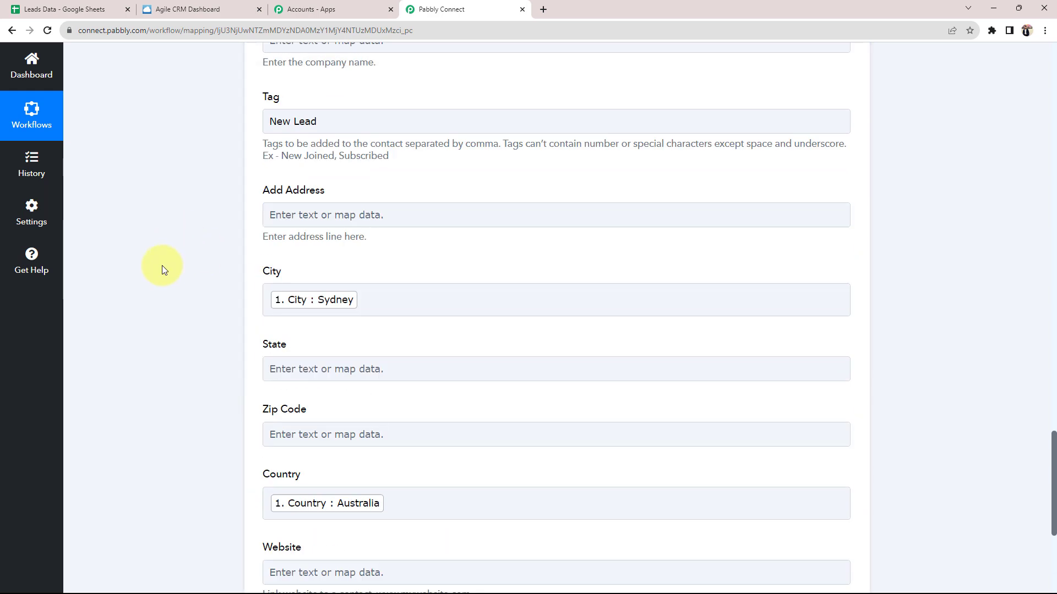
pyautogui.scroll(6, 162, 265)
pyautogui.scroll(2, 161, 266)
pyautogui.scroll(-3, 162, 265)
# Scroll past the mapped fields and switch to the Leads Data spreadsheet
pyautogui.scroll(-1, 162, 266)
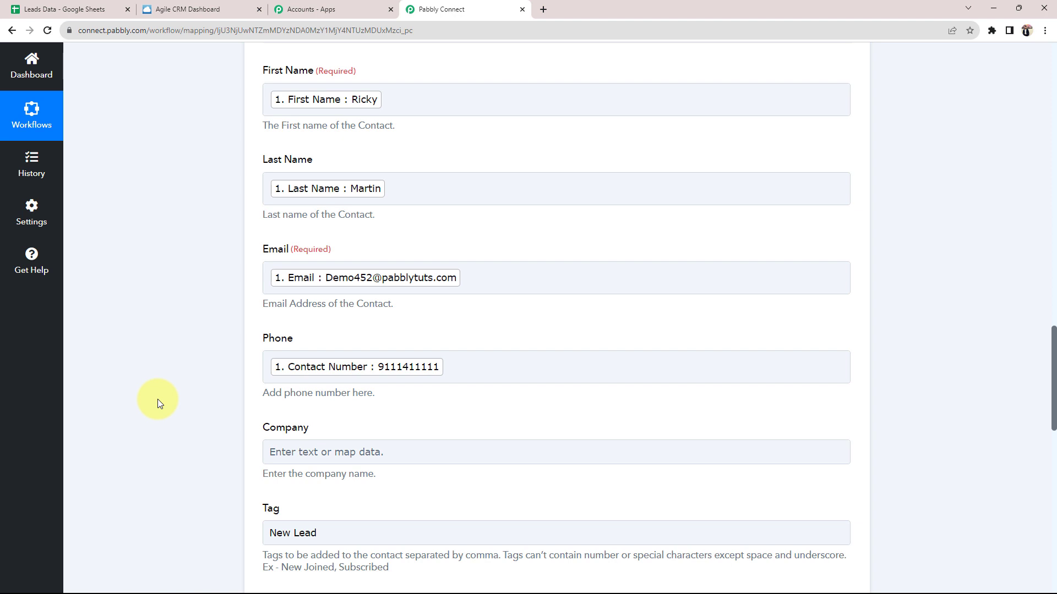
pyautogui.click(88, 9)
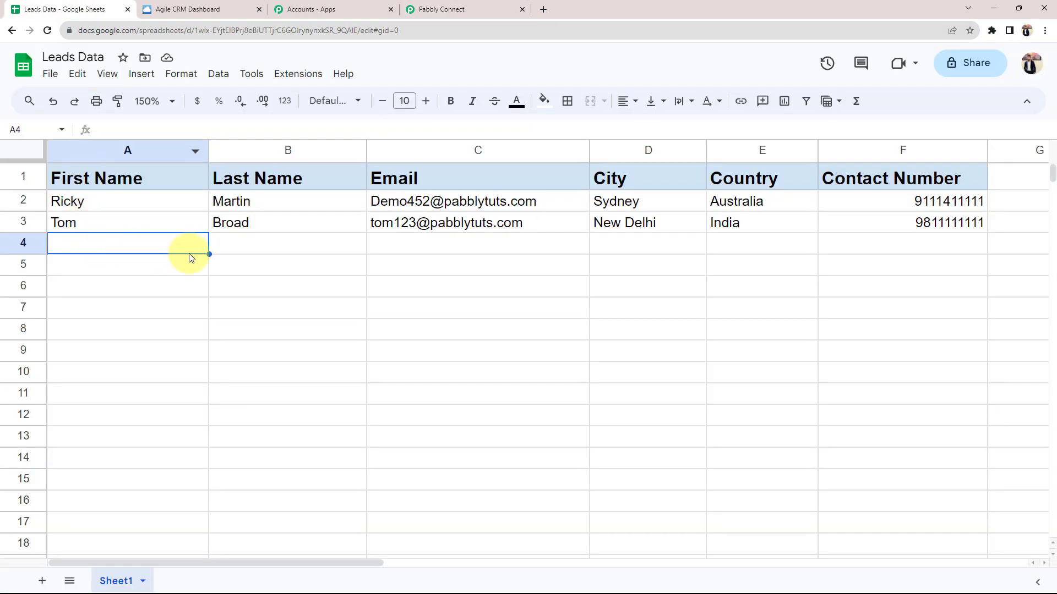
# Go from the Leads Data sheet back to the Create Contact mapping form
pyautogui.click(465, 8)
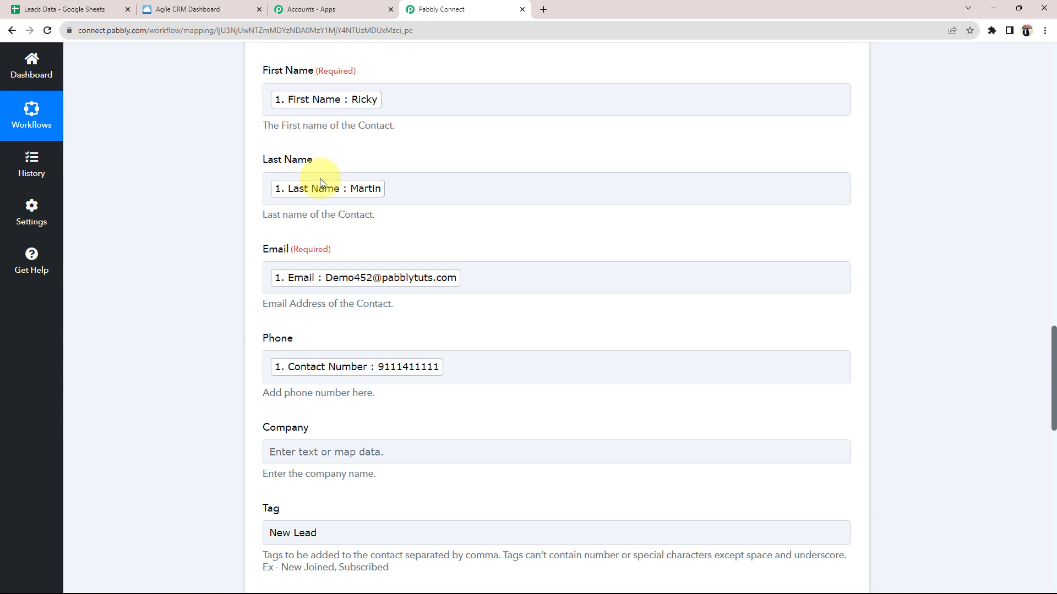
# Save the Agile CRM action and send a test request, getting a PERSON contact response
pyautogui.scroll(-8, 236, 219)
pyautogui.scroll(-5, 236, 219)
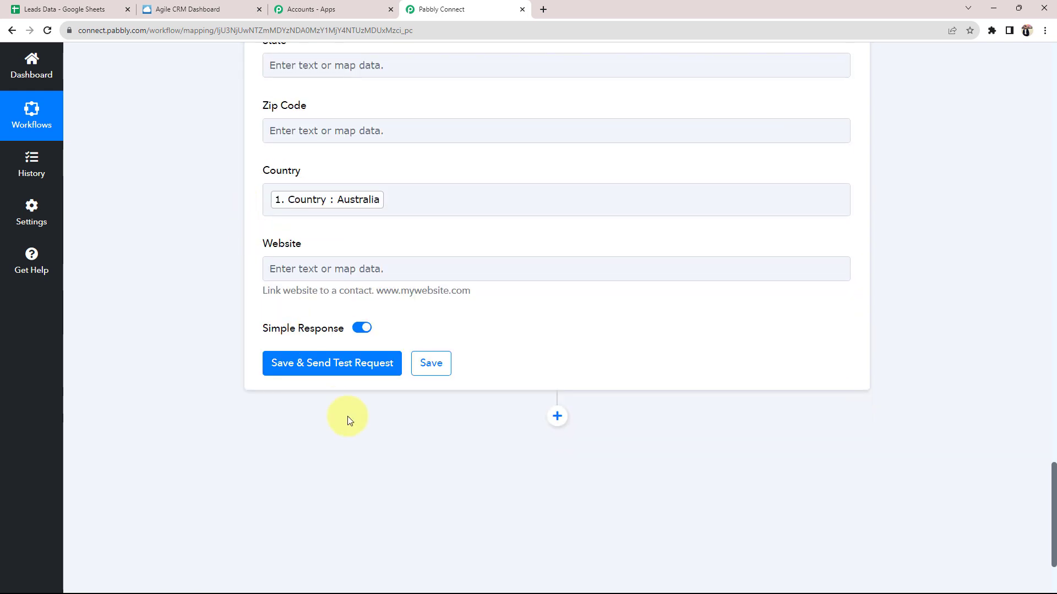
pyautogui.click(336, 363)
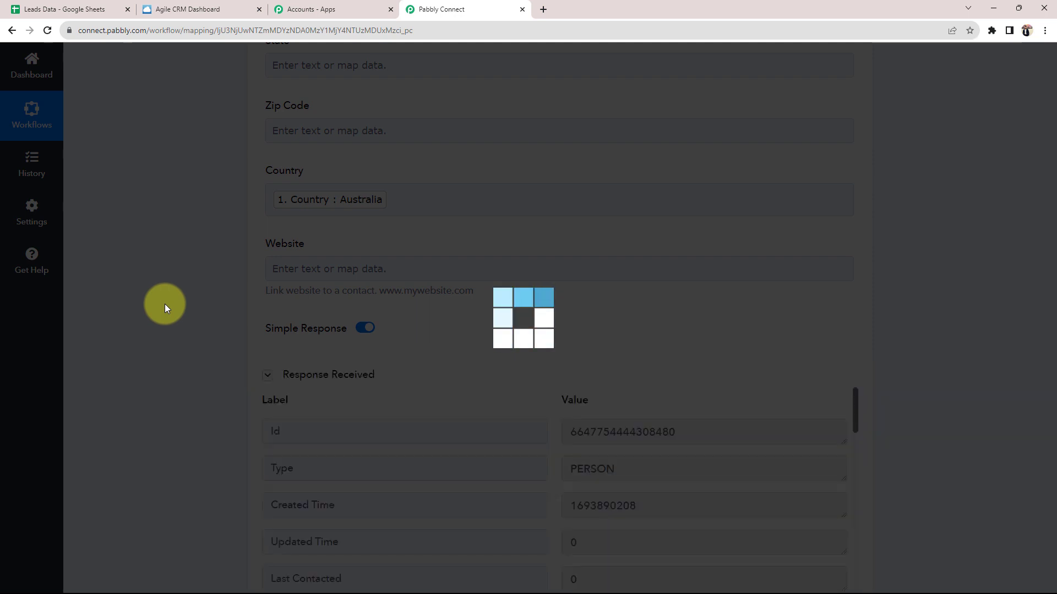
pyautogui.scroll(-5, 165, 305)
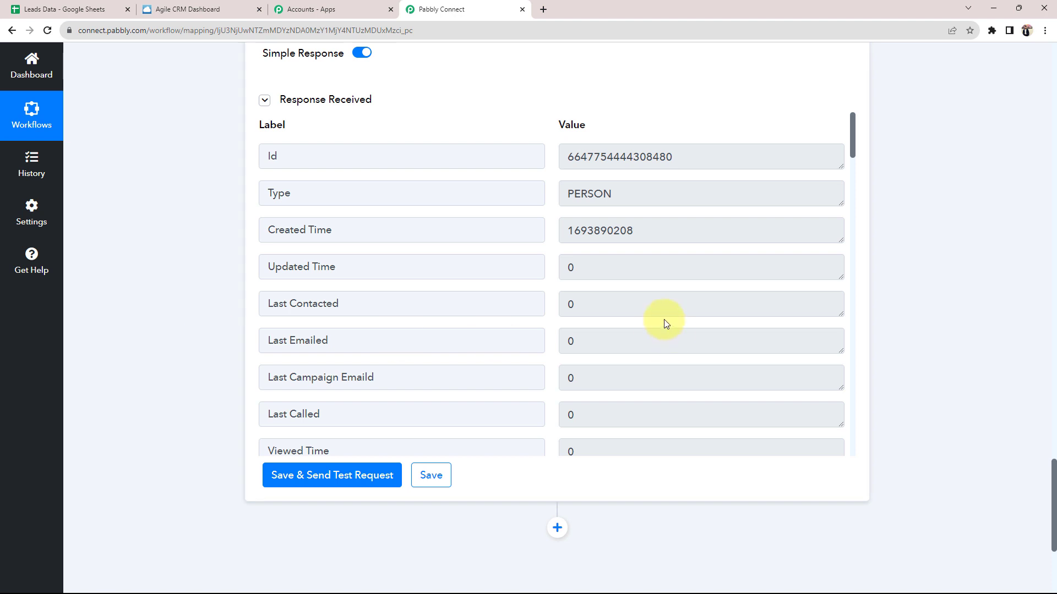
pyautogui.scroll(-3, 664, 319)
pyautogui.scroll(3, 664, 319)
pyautogui.scroll(4, 243, 331)
pyautogui.scroll(1, 244, 330)
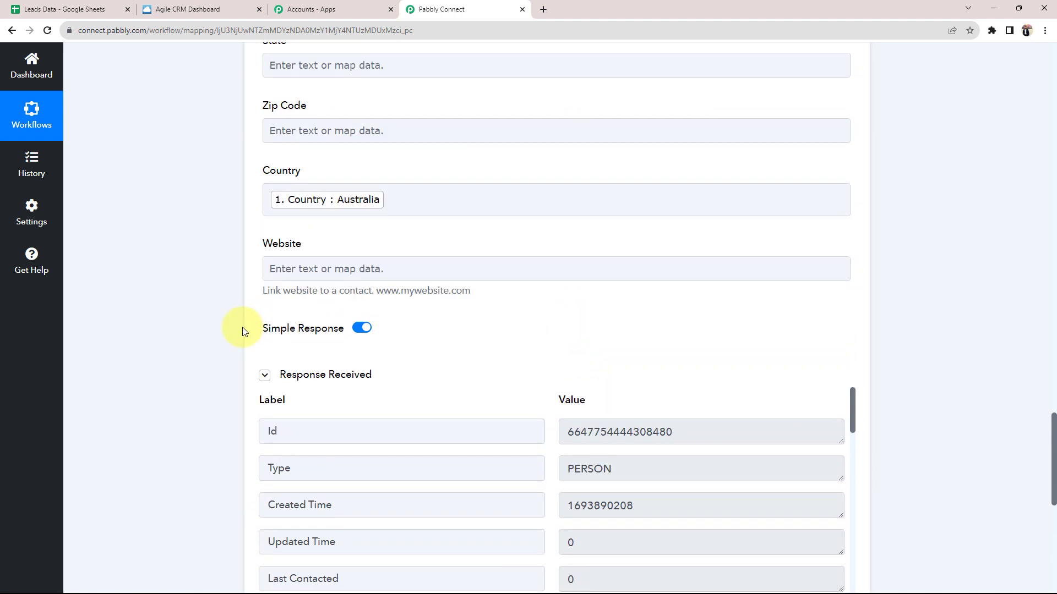
pyautogui.click(184, 5)
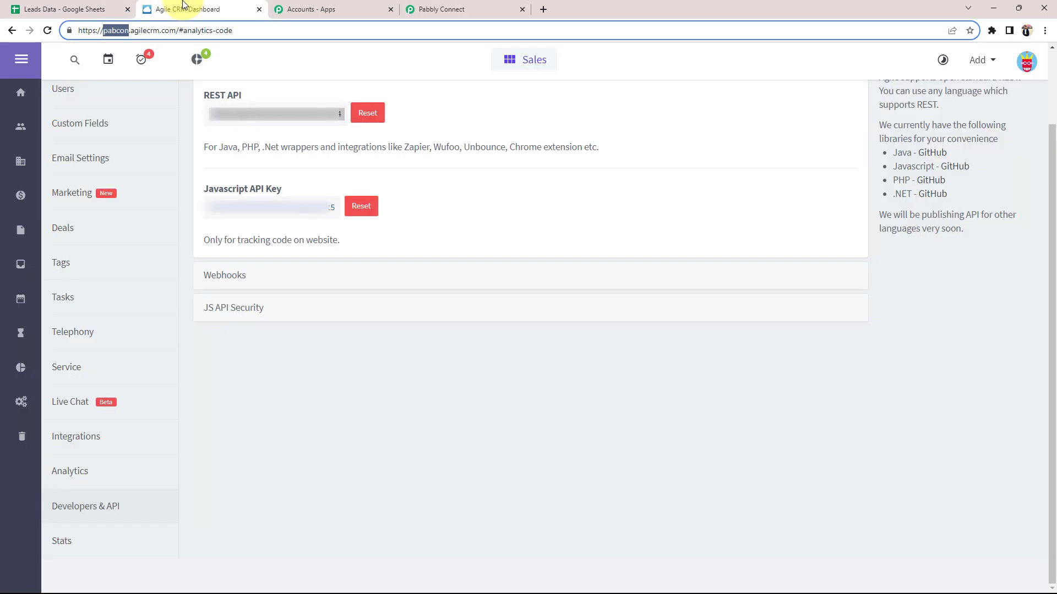
# Reload Agile CRM Contacts and confirm the first lead exists, tagged New Lead, in Sydney, Australia
pyautogui.click(17, 138)
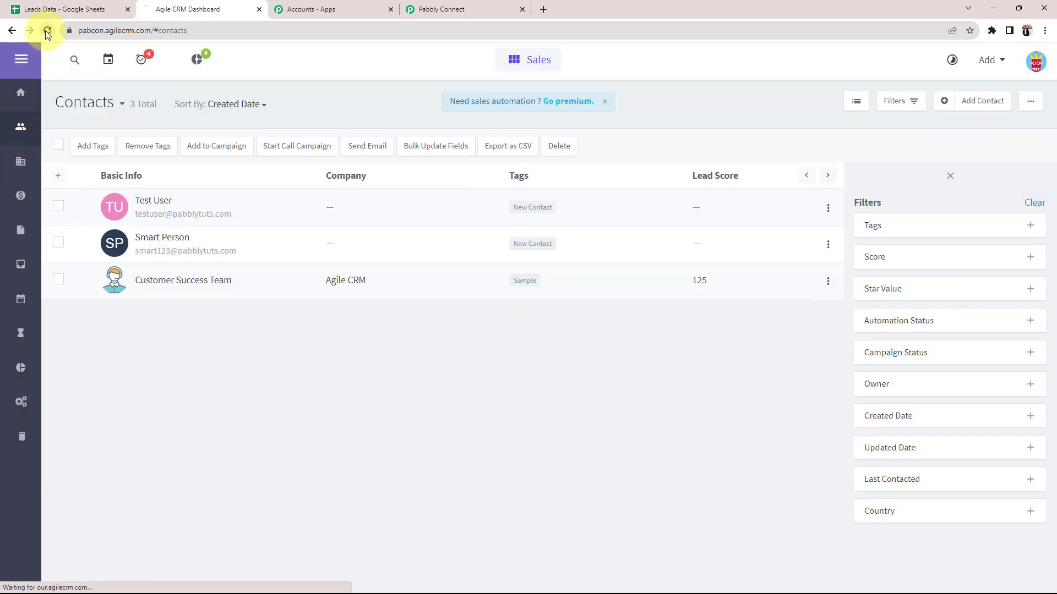
pyautogui.click(46, 31)
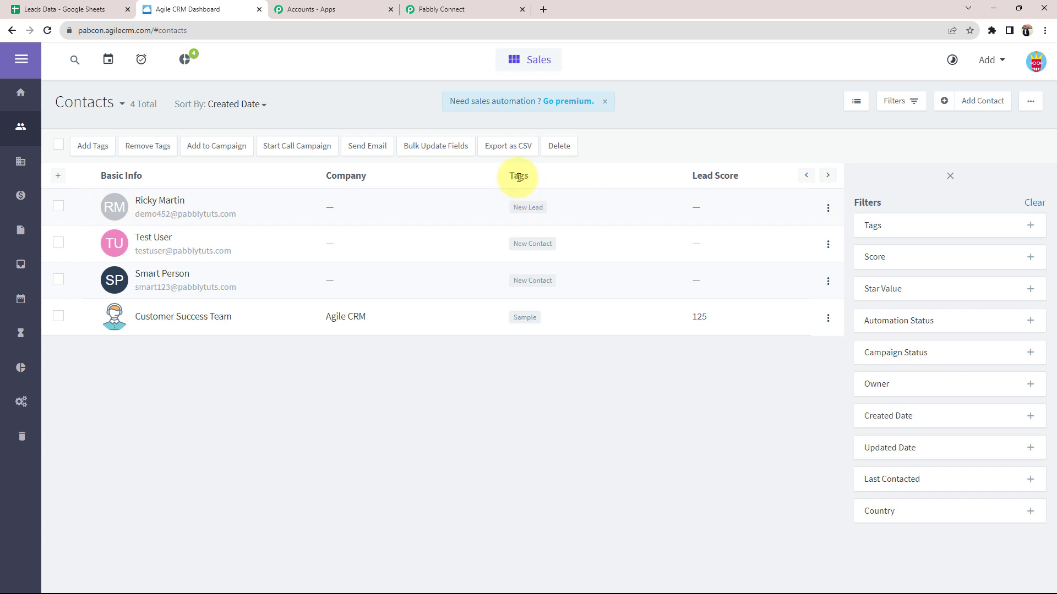
pyautogui.click(150, 204)
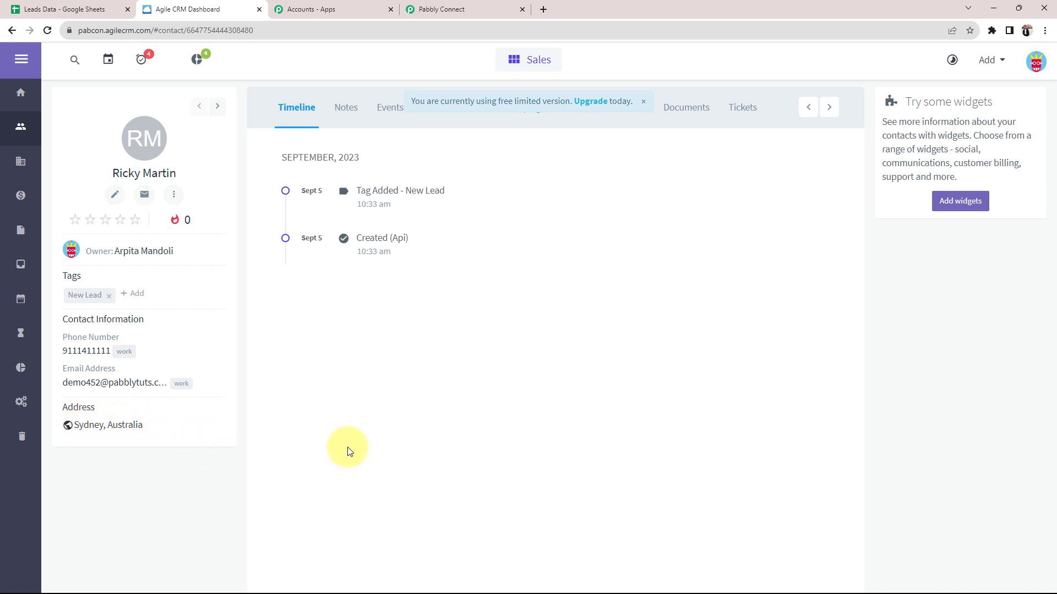
pyautogui.click(461, 6)
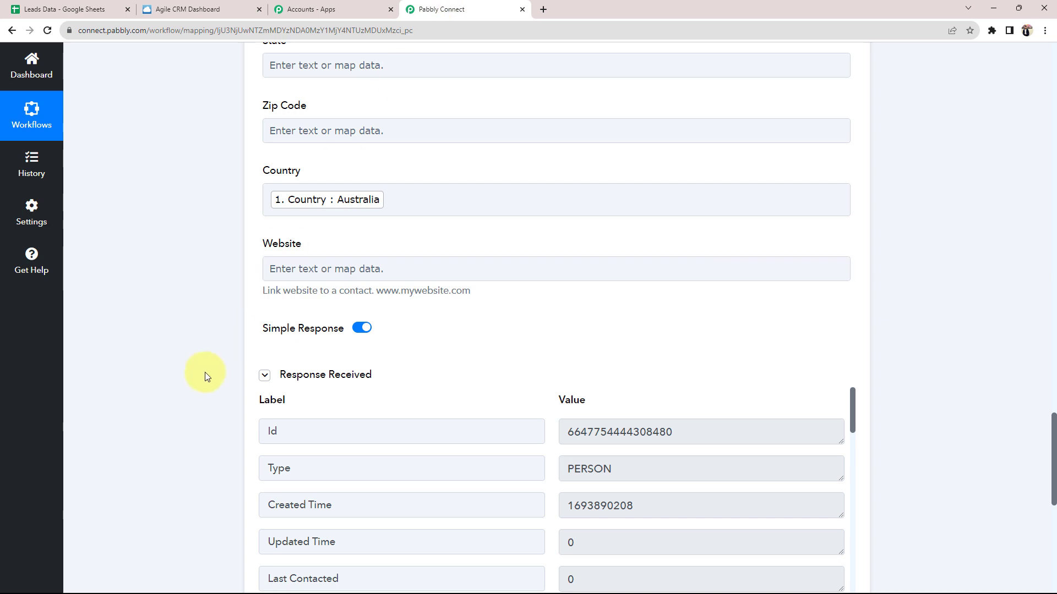
# Collapse the Agile CRM action and Google Sheets trigger cards to show the workflow overview
pyautogui.scroll(8, 205, 372)
pyautogui.scroll(8, 204, 372)
pyautogui.scroll(4, 205, 372)
pyautogui.click(503, 253)
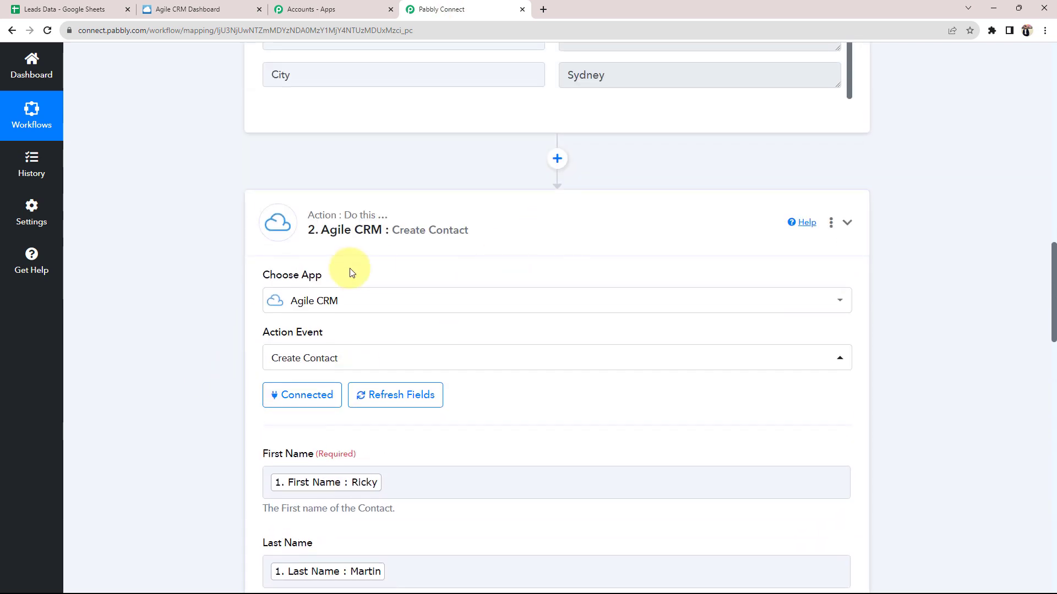
pyautogui.scroll(10, 352, 271)
pyautogui.scroll(5, 352, 272)
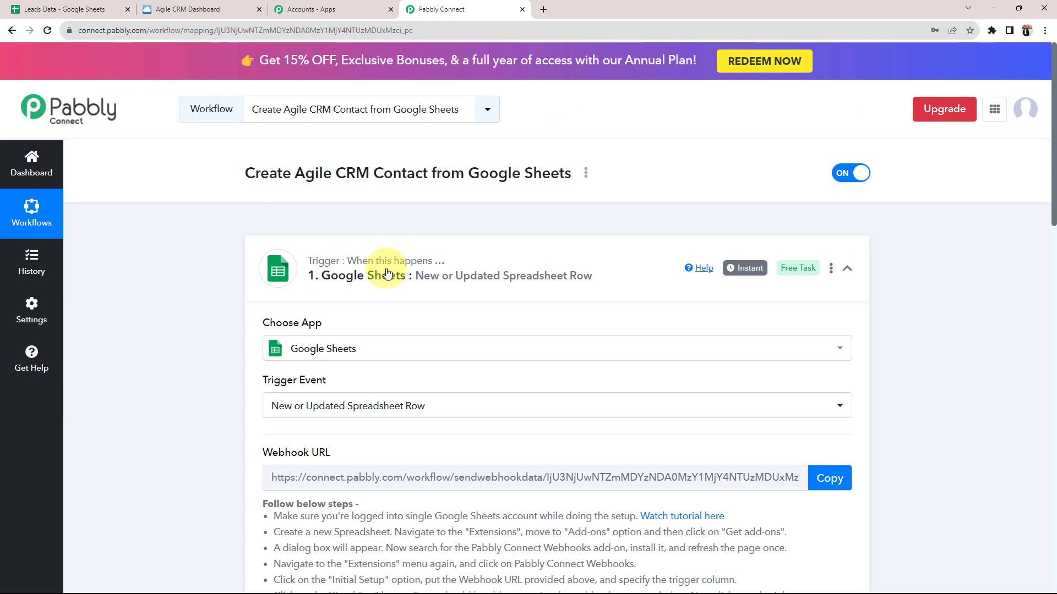
pyautogui.click(613, 262)
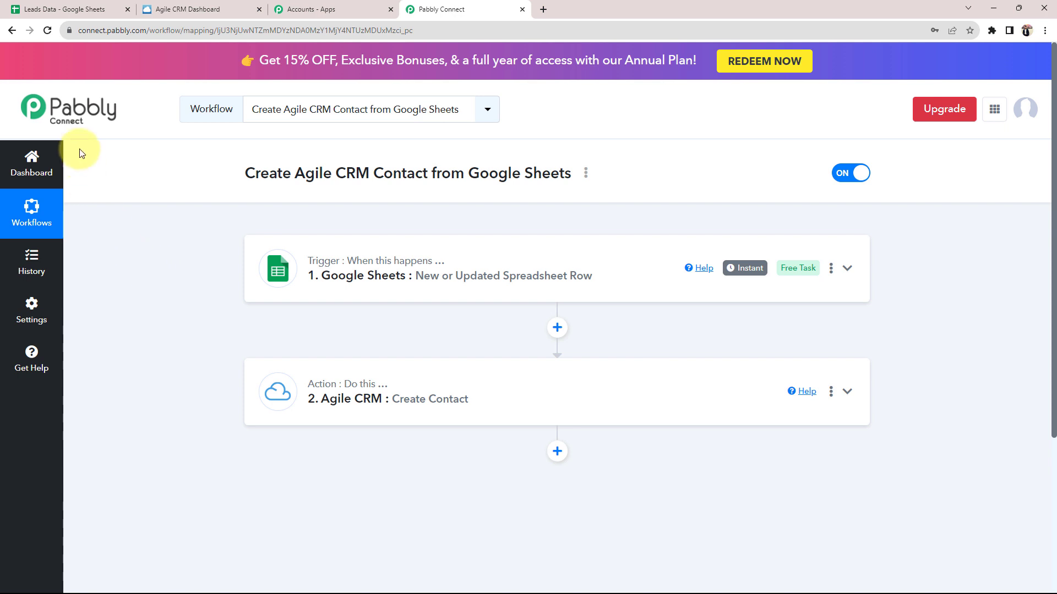
pyautogui.click(83, 9)
# Fill row 4 with the lead's name, email, city Mumbai, country India and contact number
pyautogui.doubleClick(84, 251)
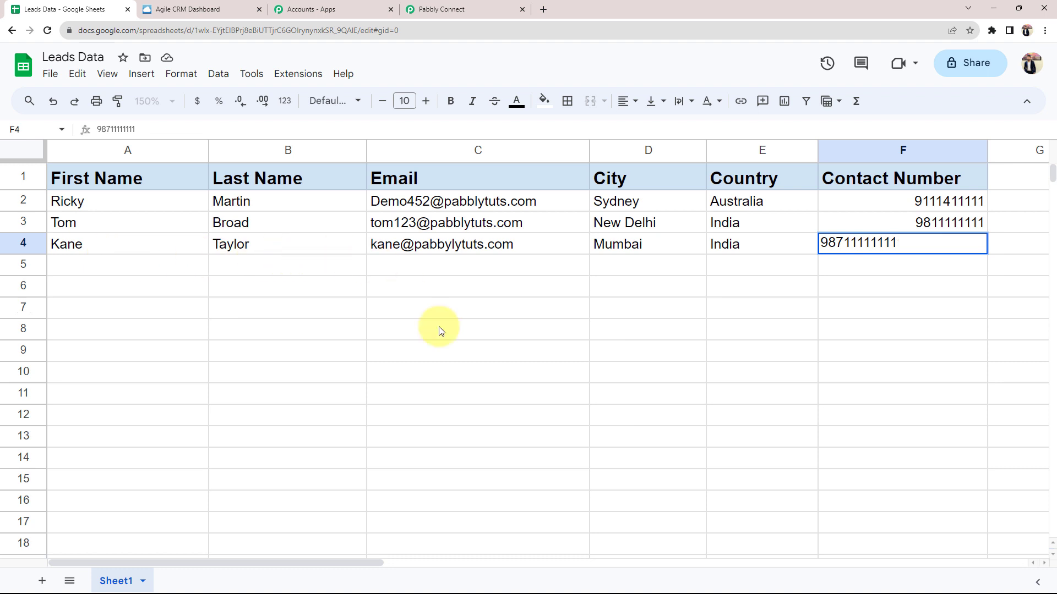
pyautogui.click(711, 304)
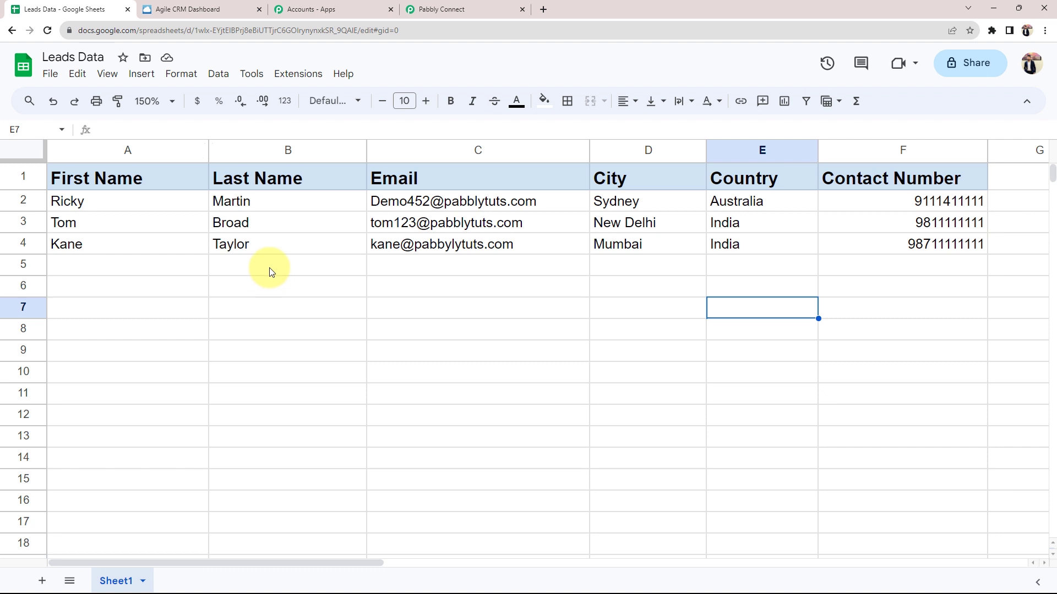
# Check that the row 4 lead appears in Agile CRM as a New Lead in Mumbai, India, matching the sheet
pyautogui.click(162, 4)
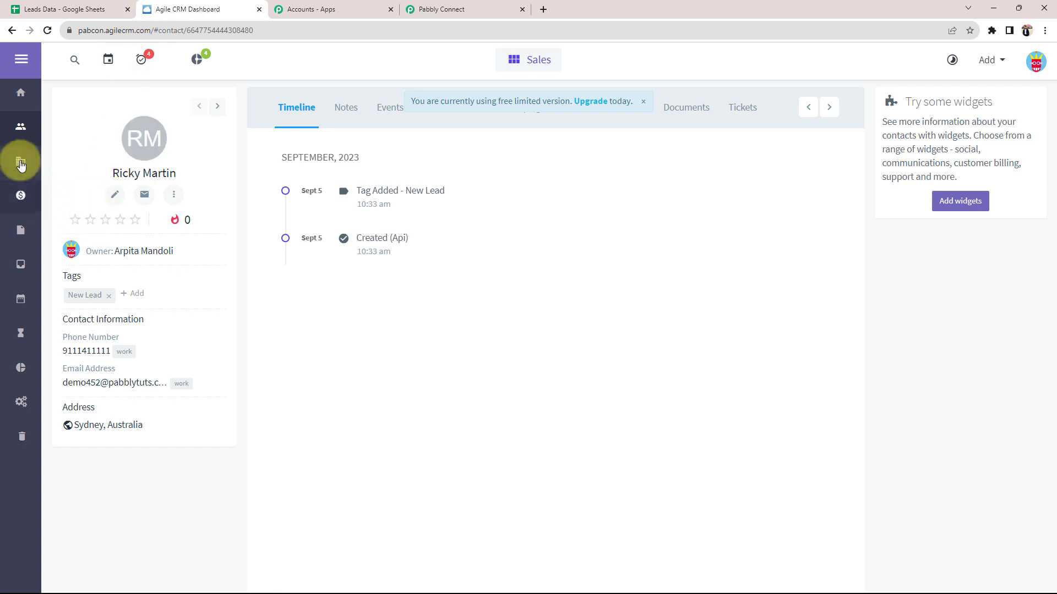
pyautogui.click(20, 126)
pyautogui.click(47, 30)
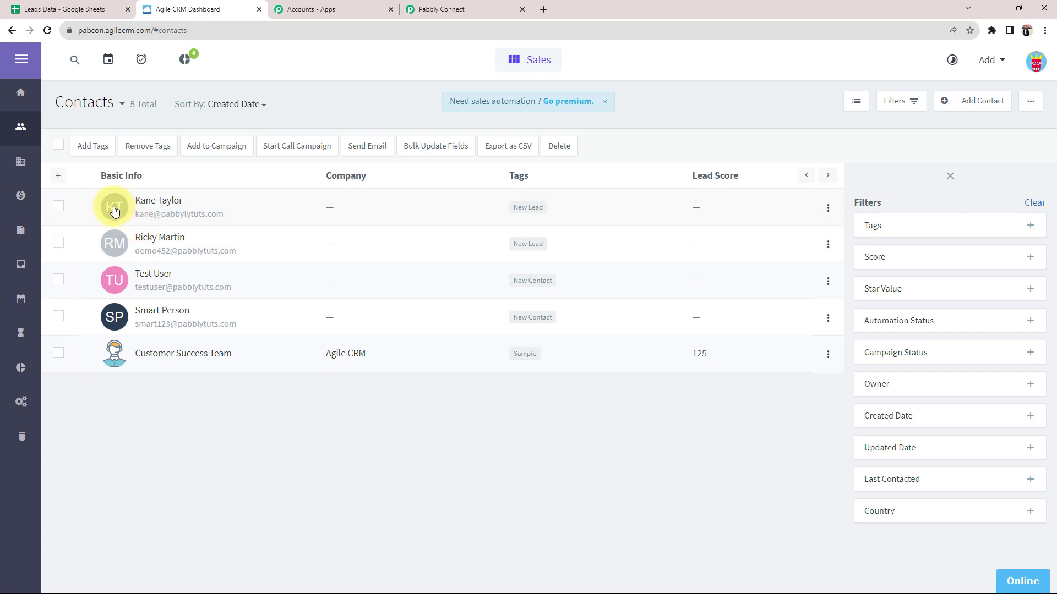
pyautogui.click(155, 201)
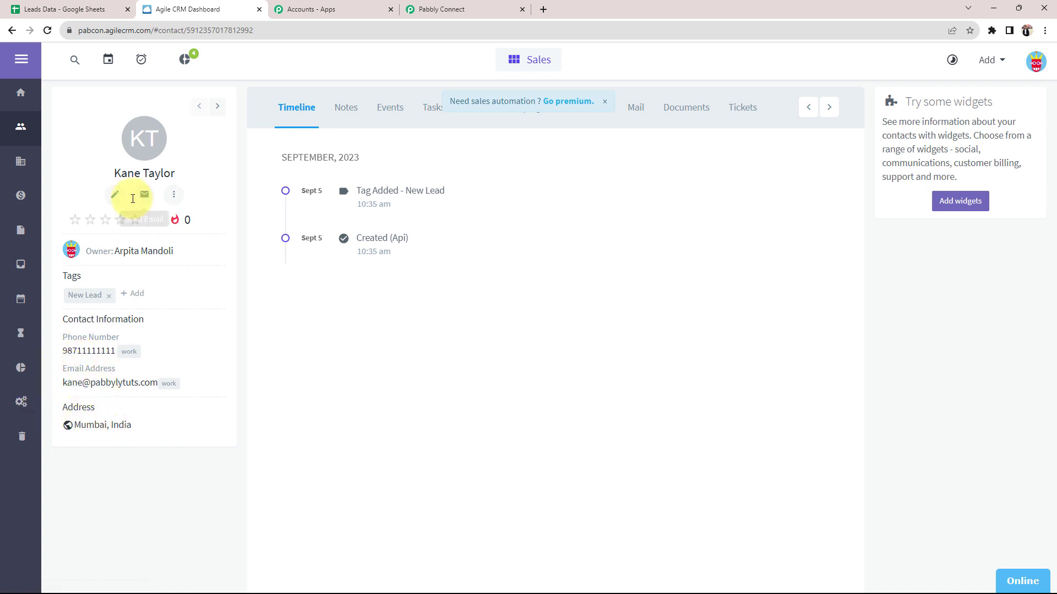
pyautogui.click(72, 9)
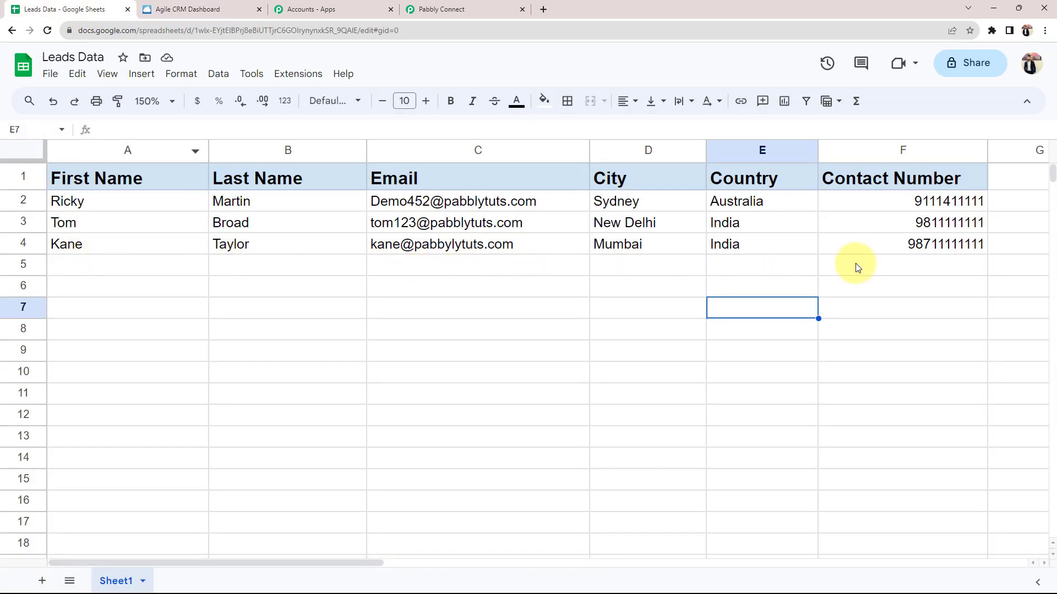
pyautogui.click(196, 10)
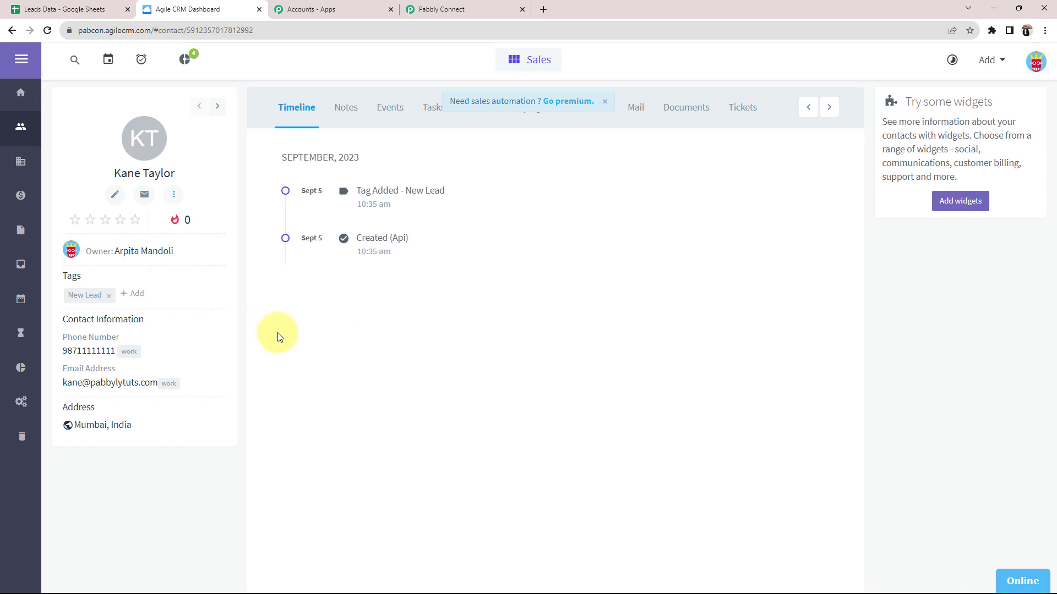
pyautogui.click(447, 10)
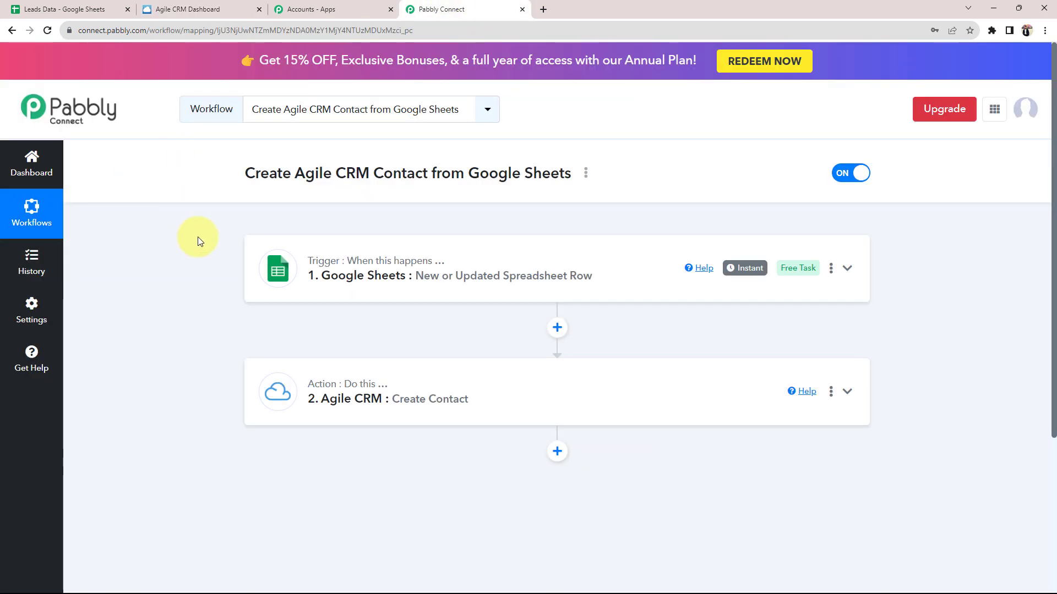